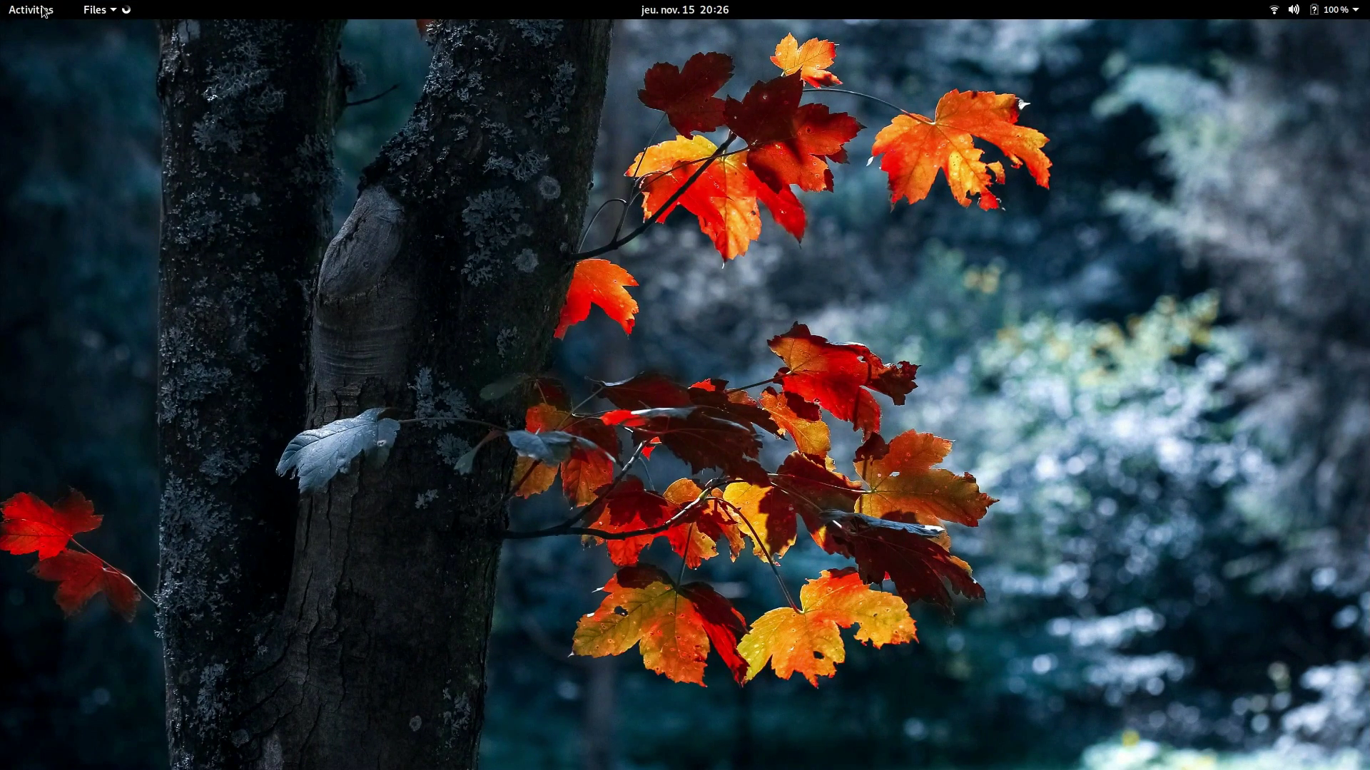
Launch Software and Settings from the GNOME dock, then view all three windows in the overview
click(43, 10)
click(39, 332)
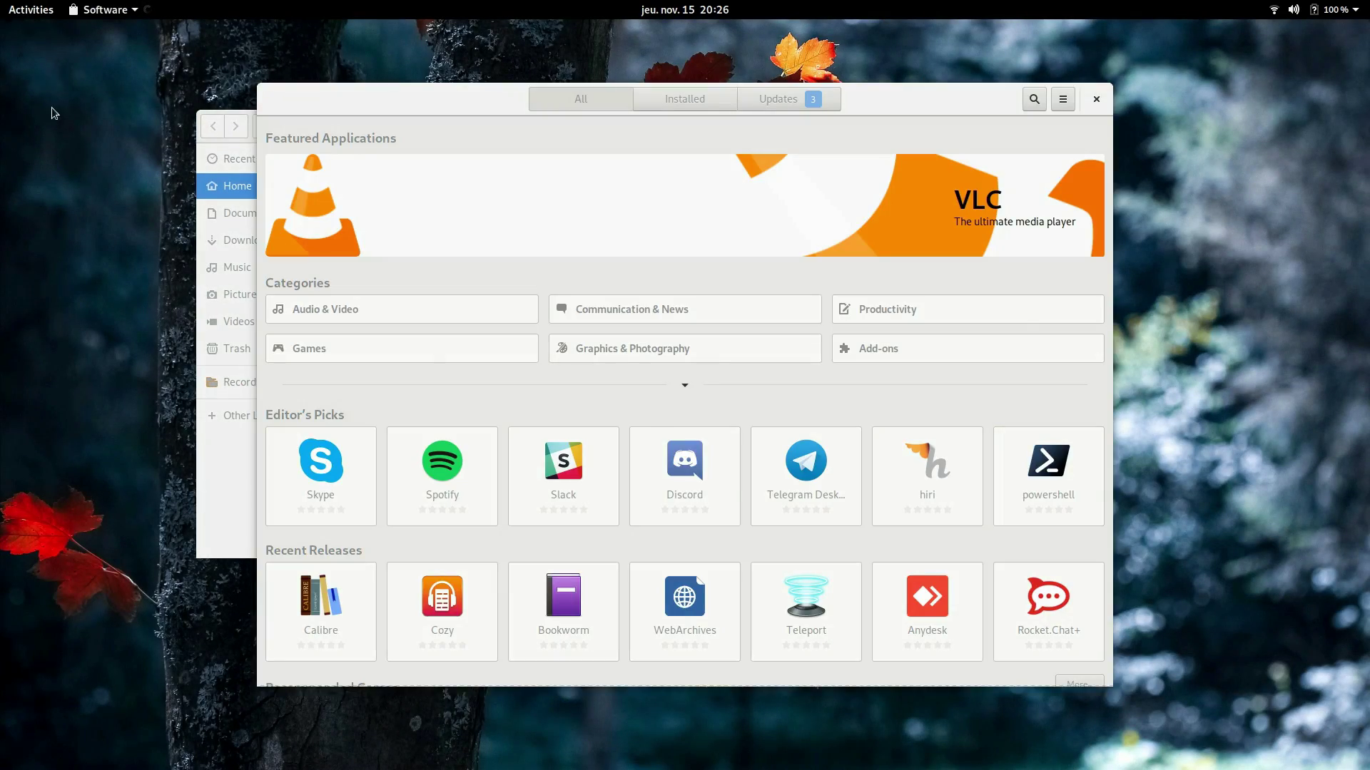
key(super)
click(24, 403)
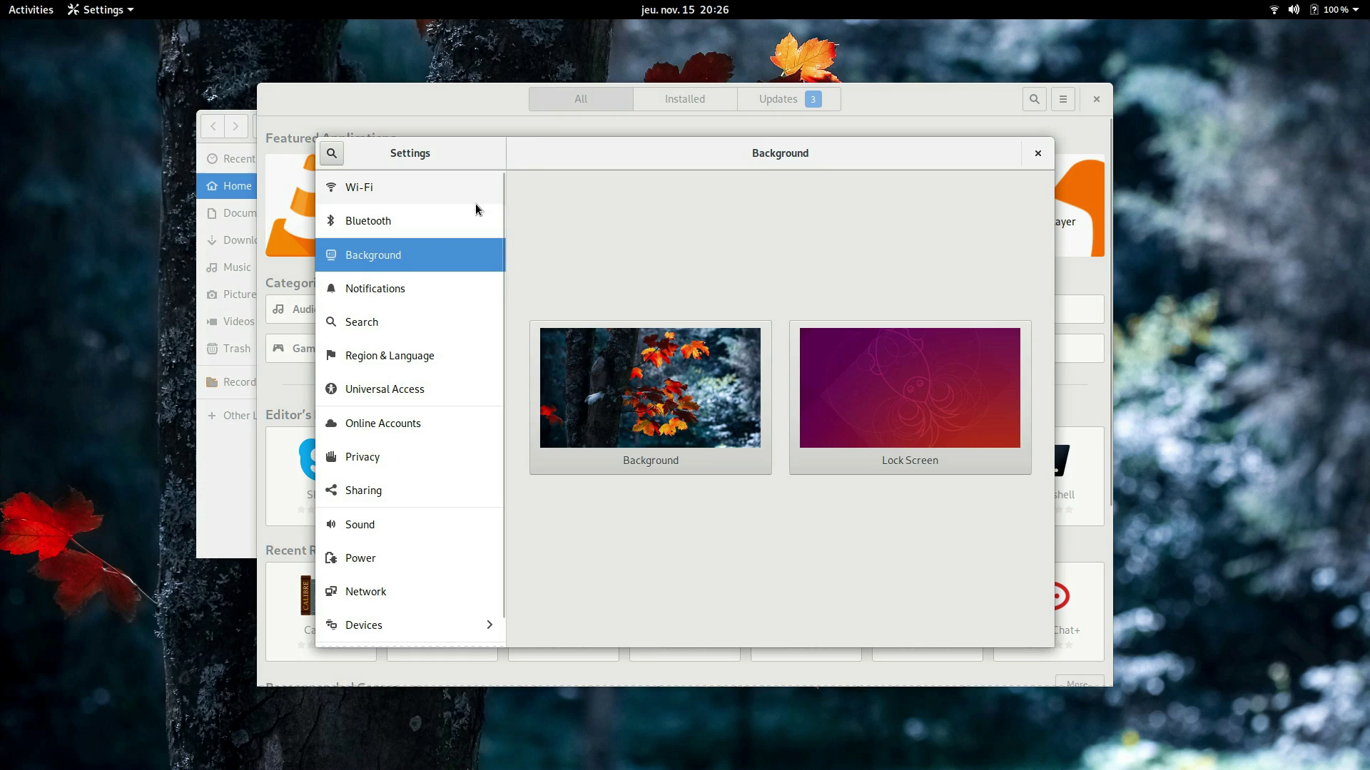
click(40, 9)
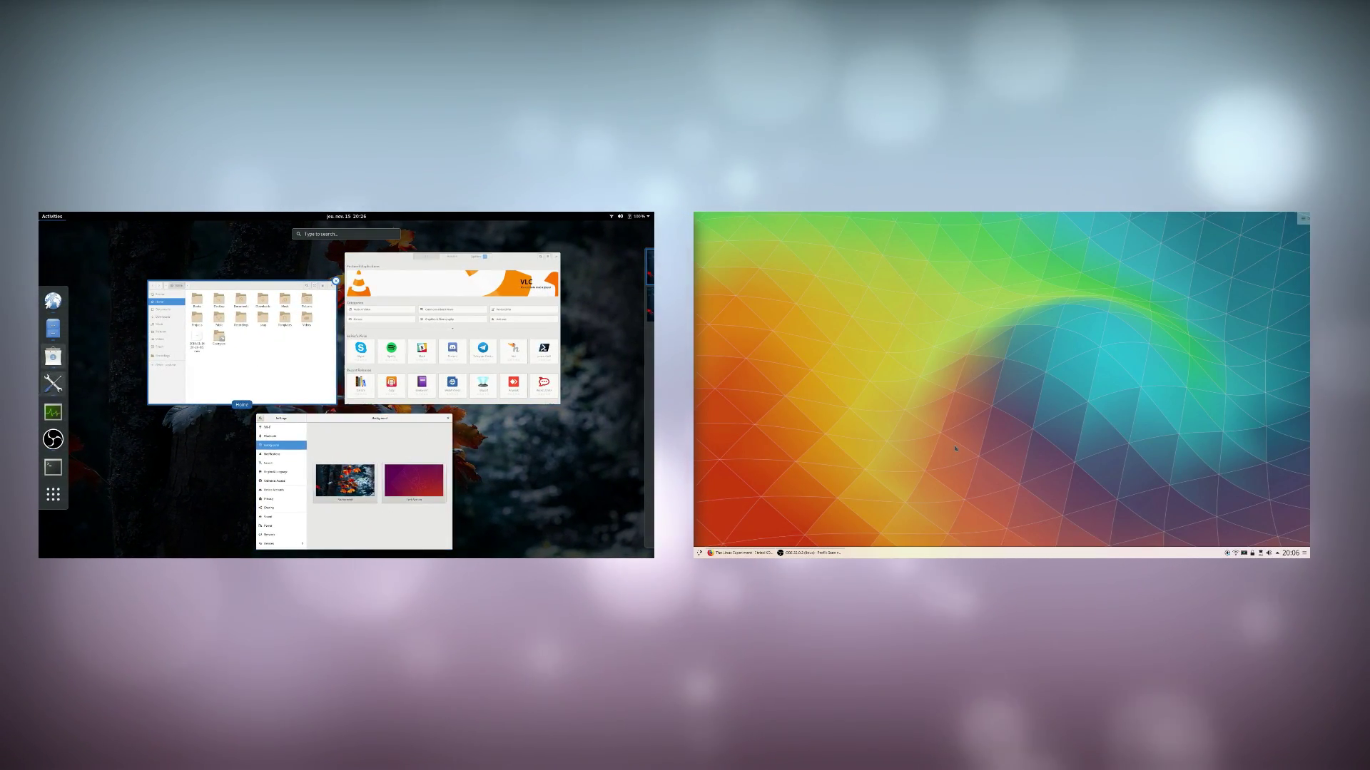
Show the GNOME app grid, then open and close KDE Plasma's application launcher
key(super+a)
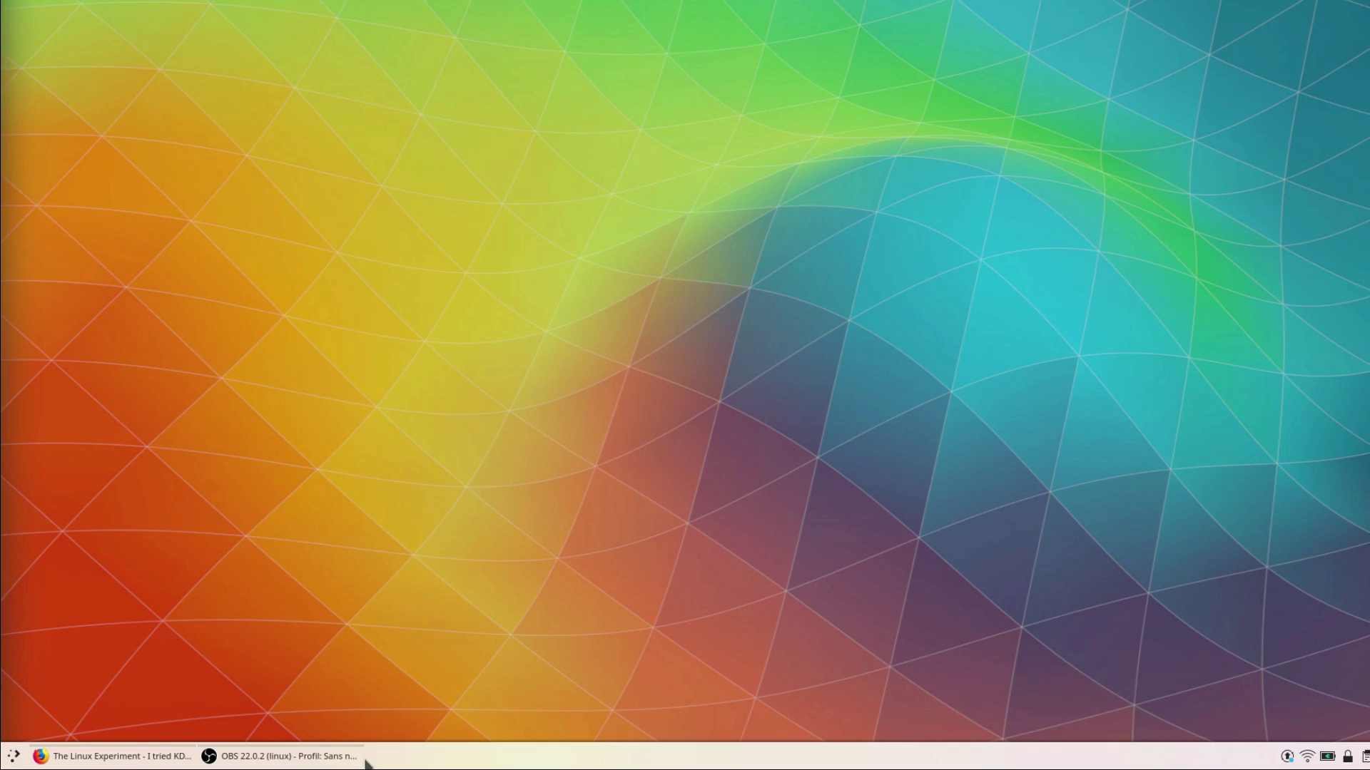
click(12, 757)
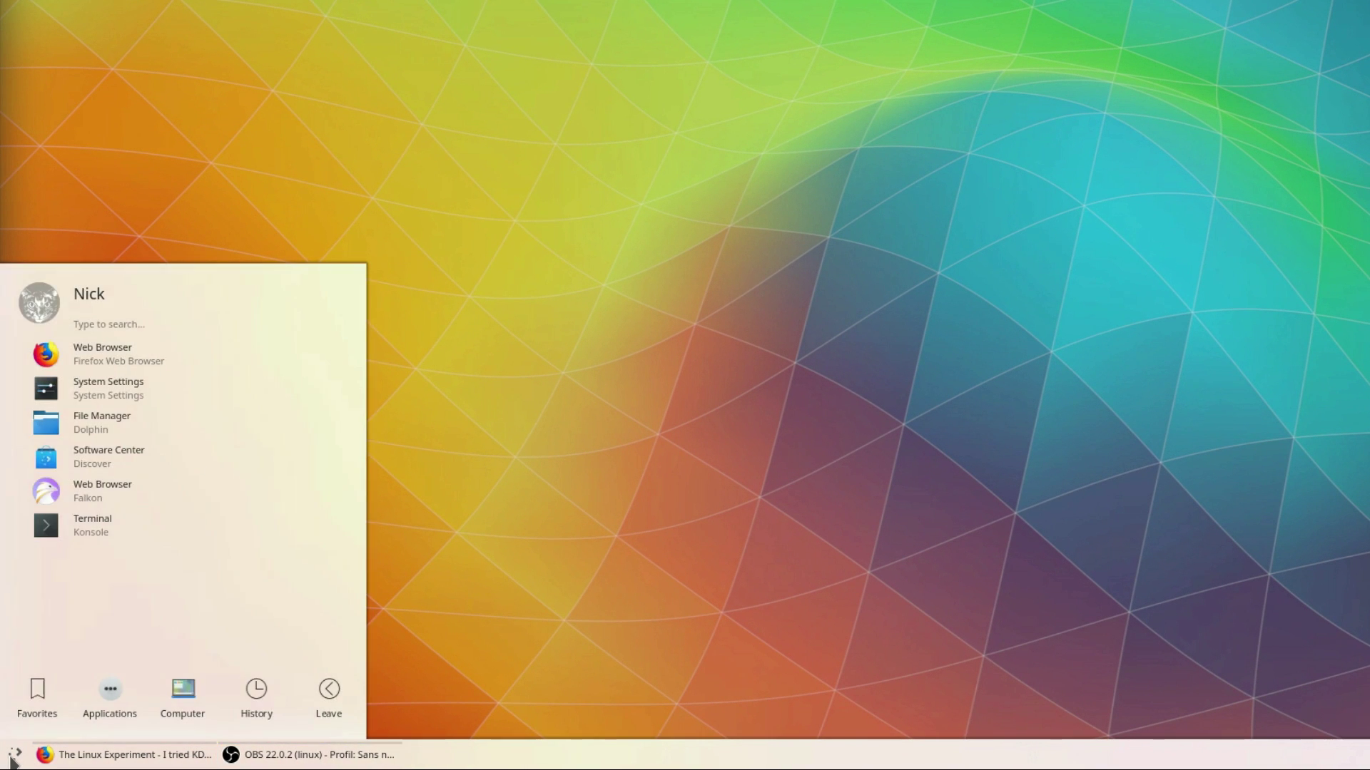
click(12, 757)
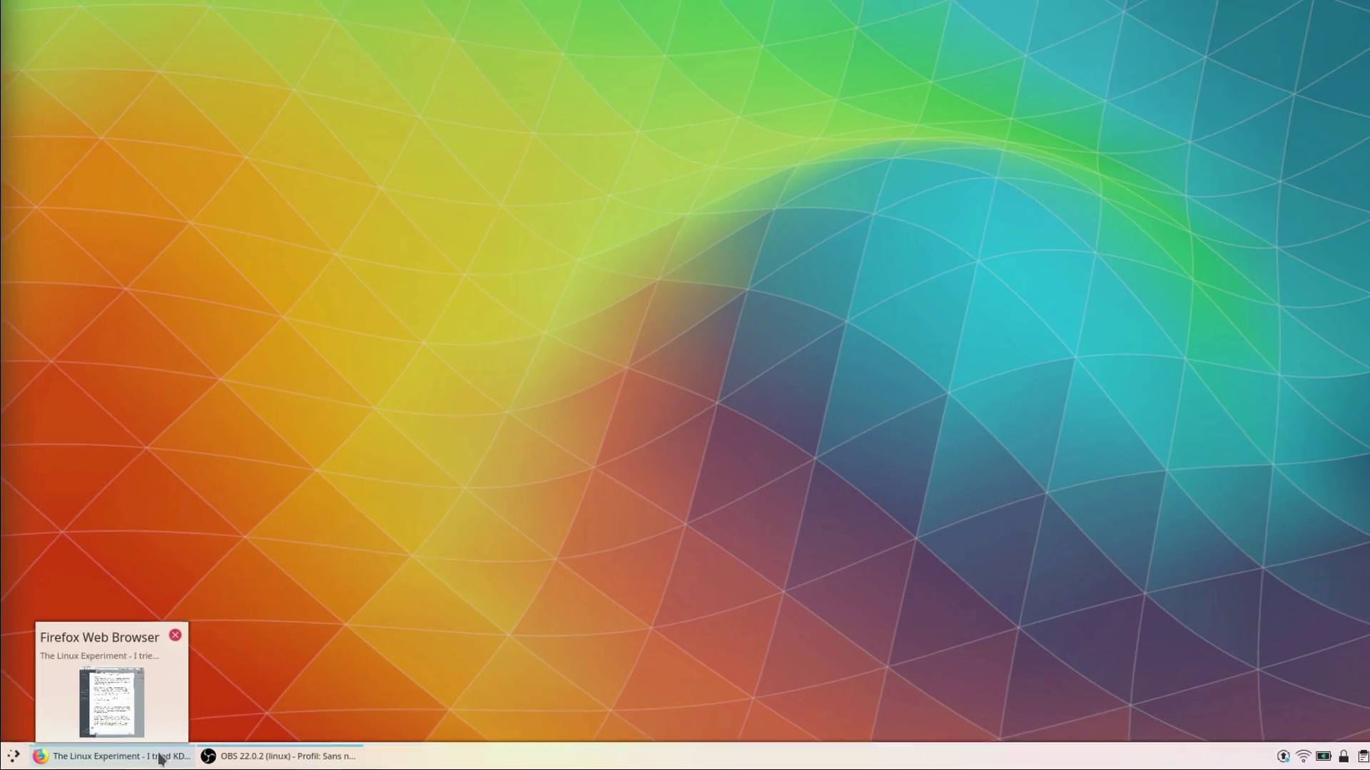
mouse_move(333, 762)
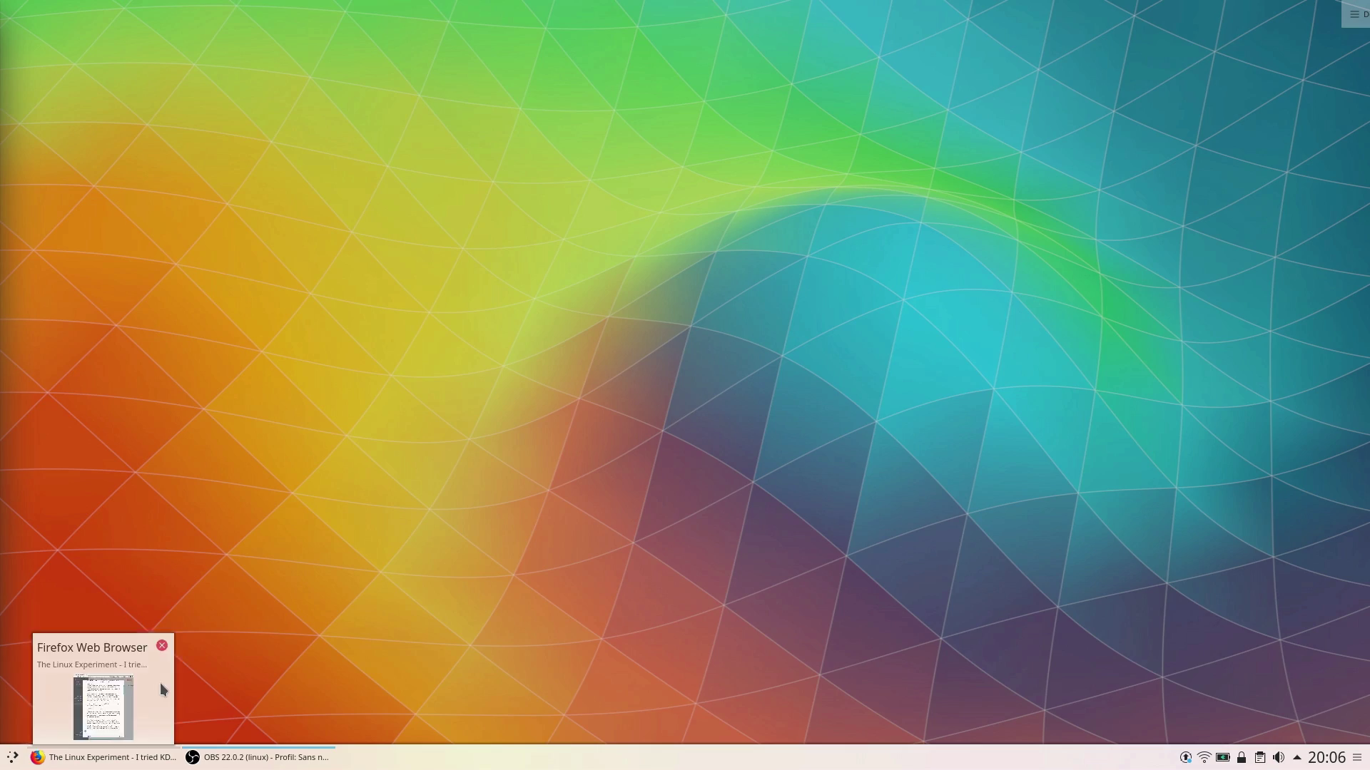
Open Dolphin with its menu bar shown and browse the File and View menus
click(13, 758)
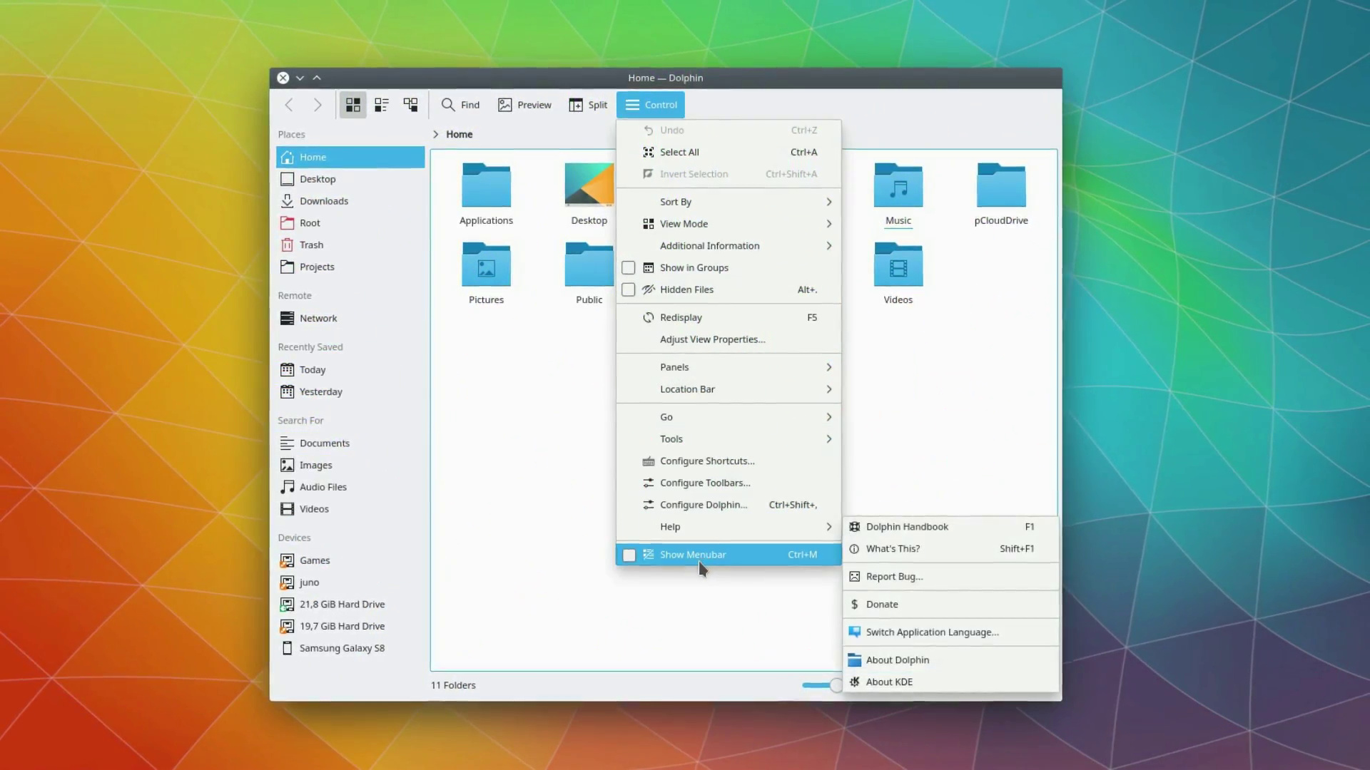
click(699, 558)
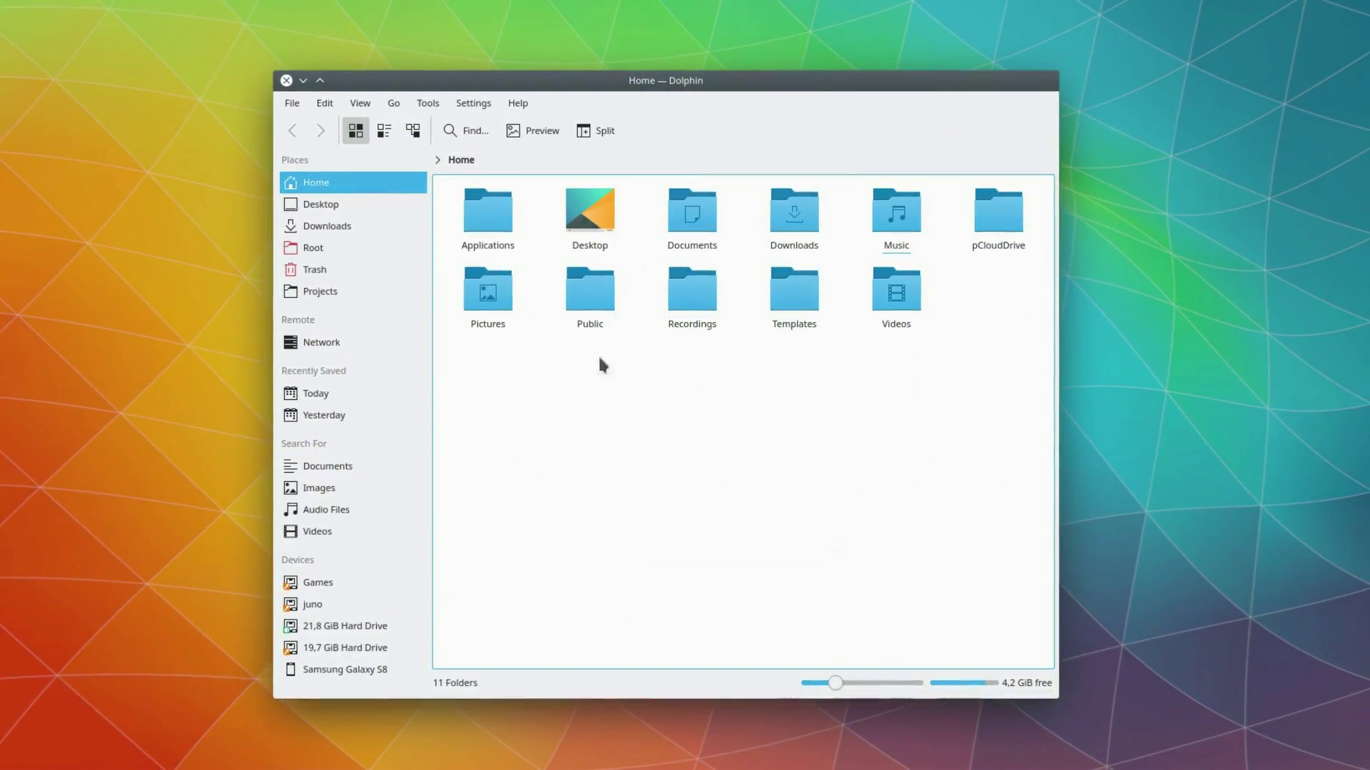
click(287, 112)
mouse_move(369, 110)
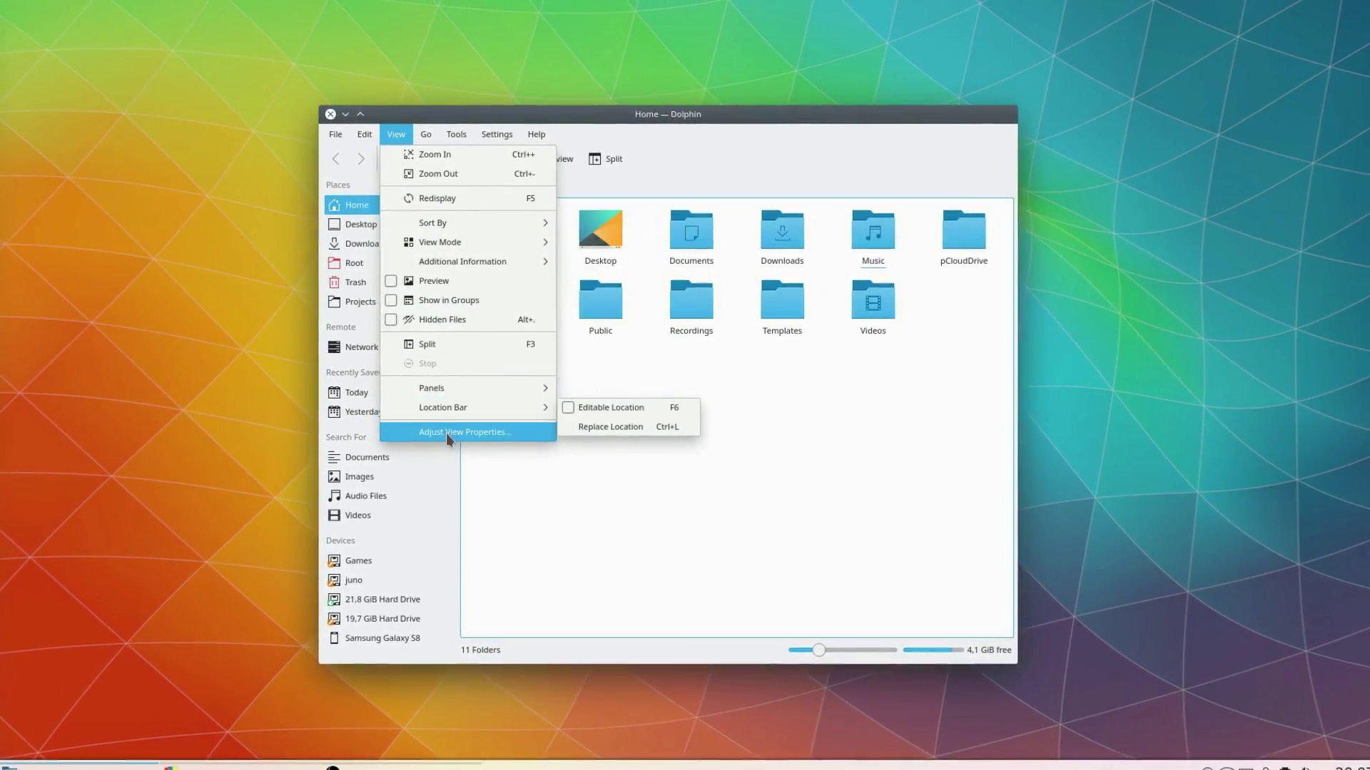
mouse_move(488, 136)
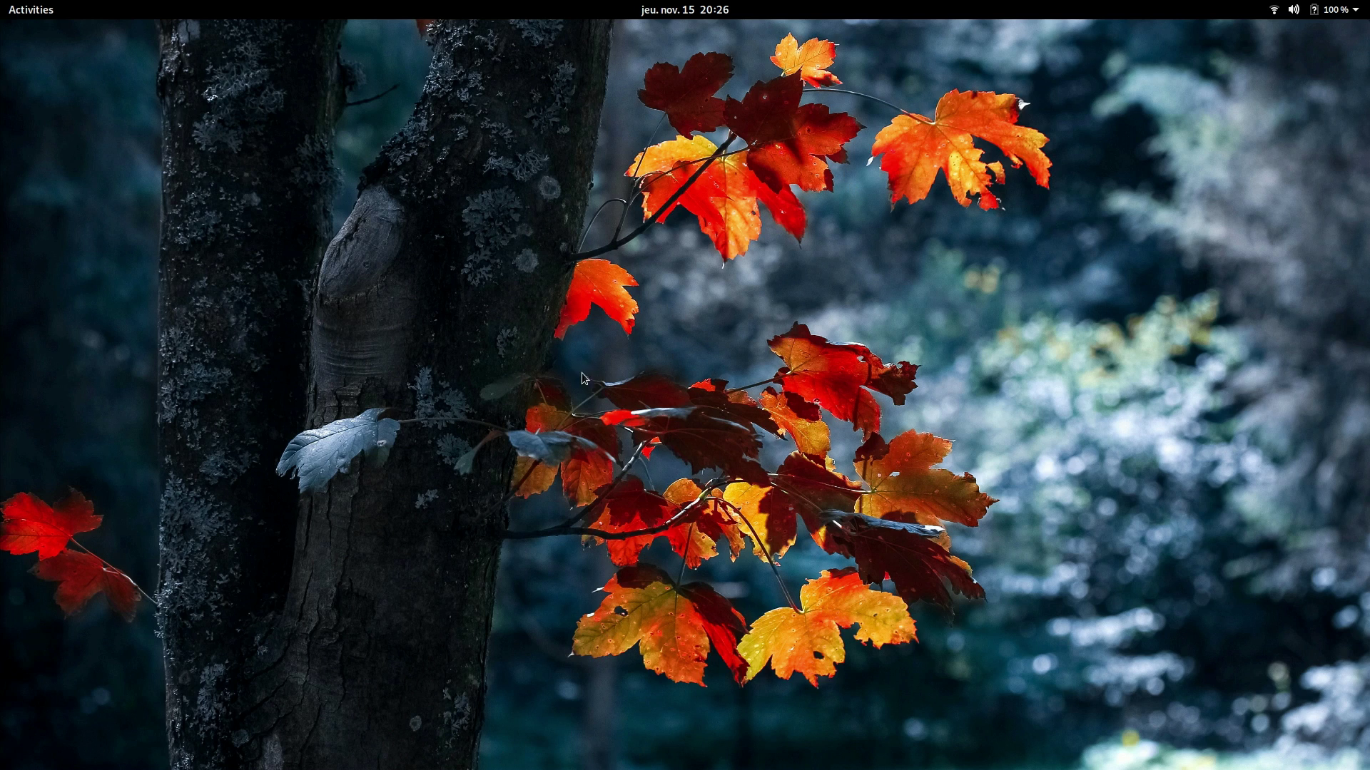
Open Change Background from the desktop menu and browse the GNOME app grid
right_click(569, 299)
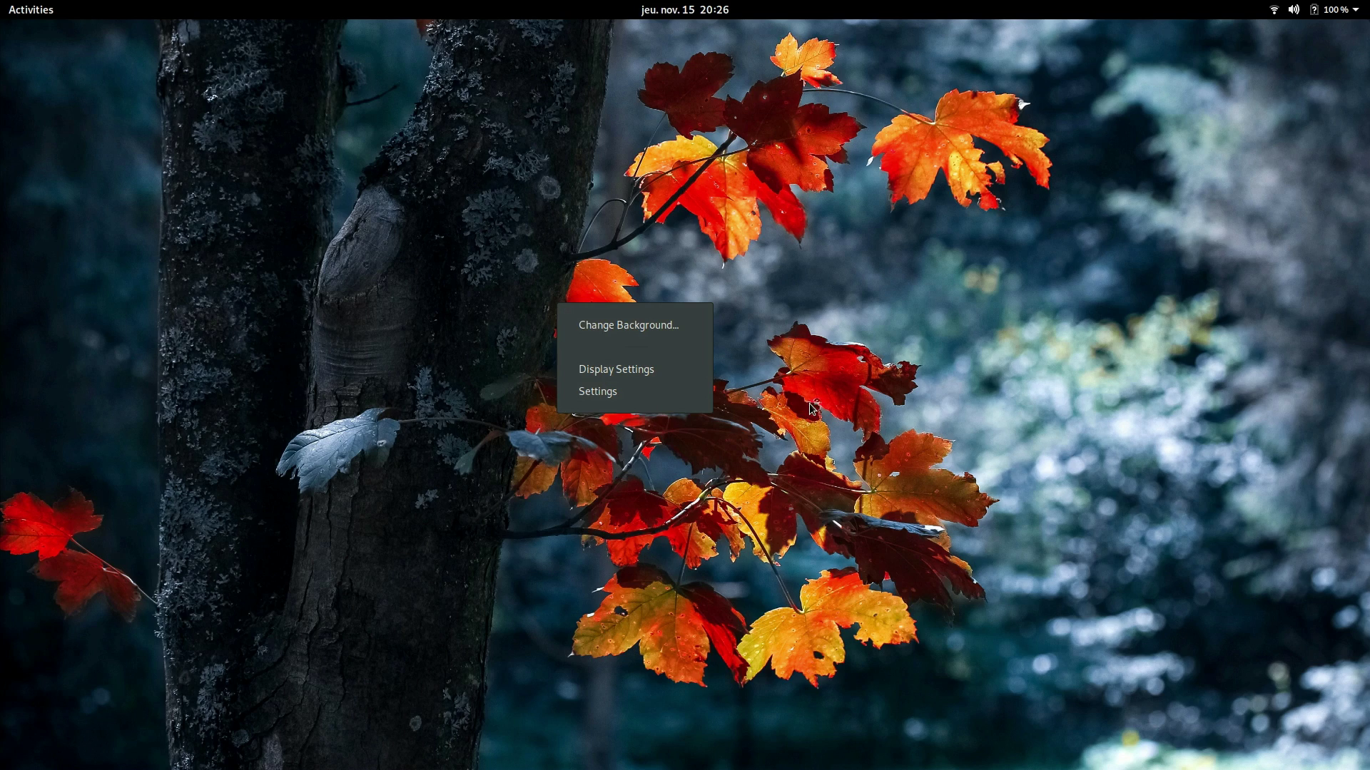
click(628, 325)
mouse_move(89, 37)
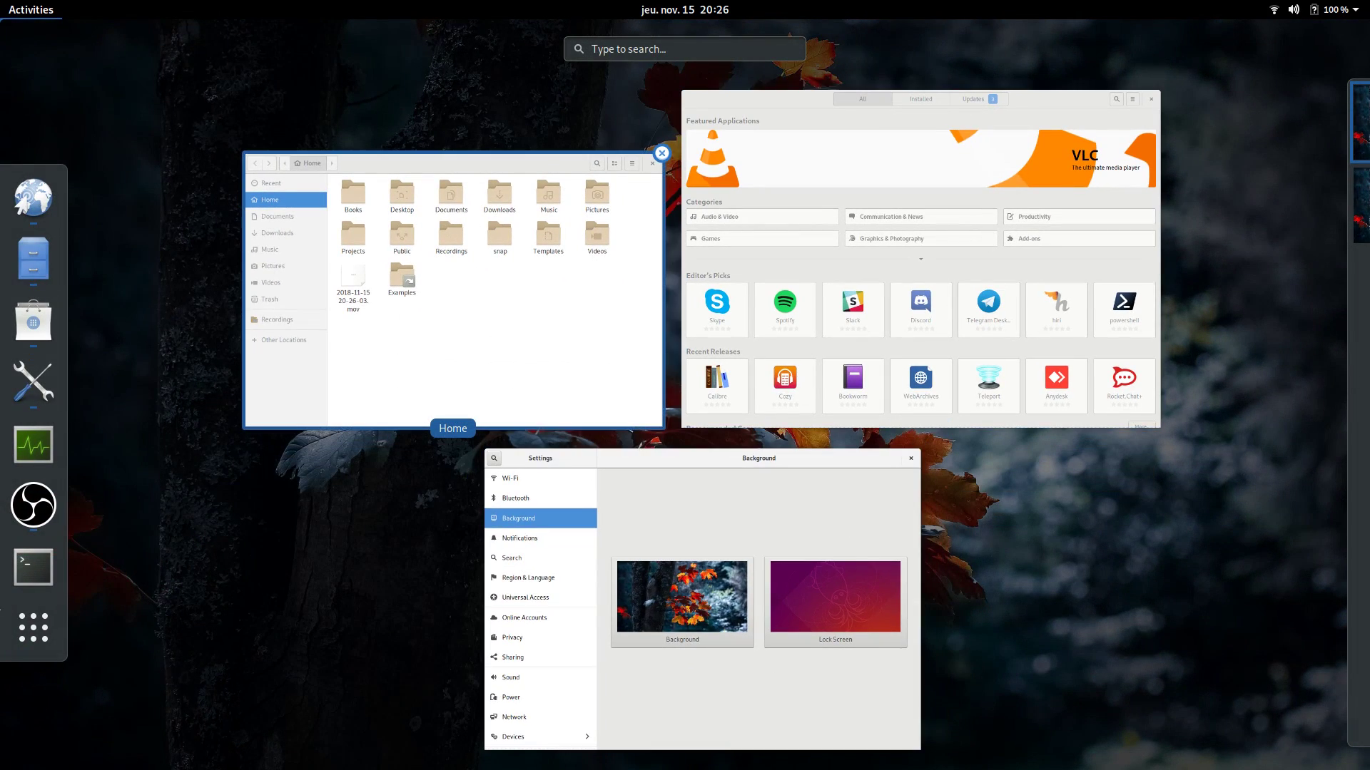
click(32, 628)
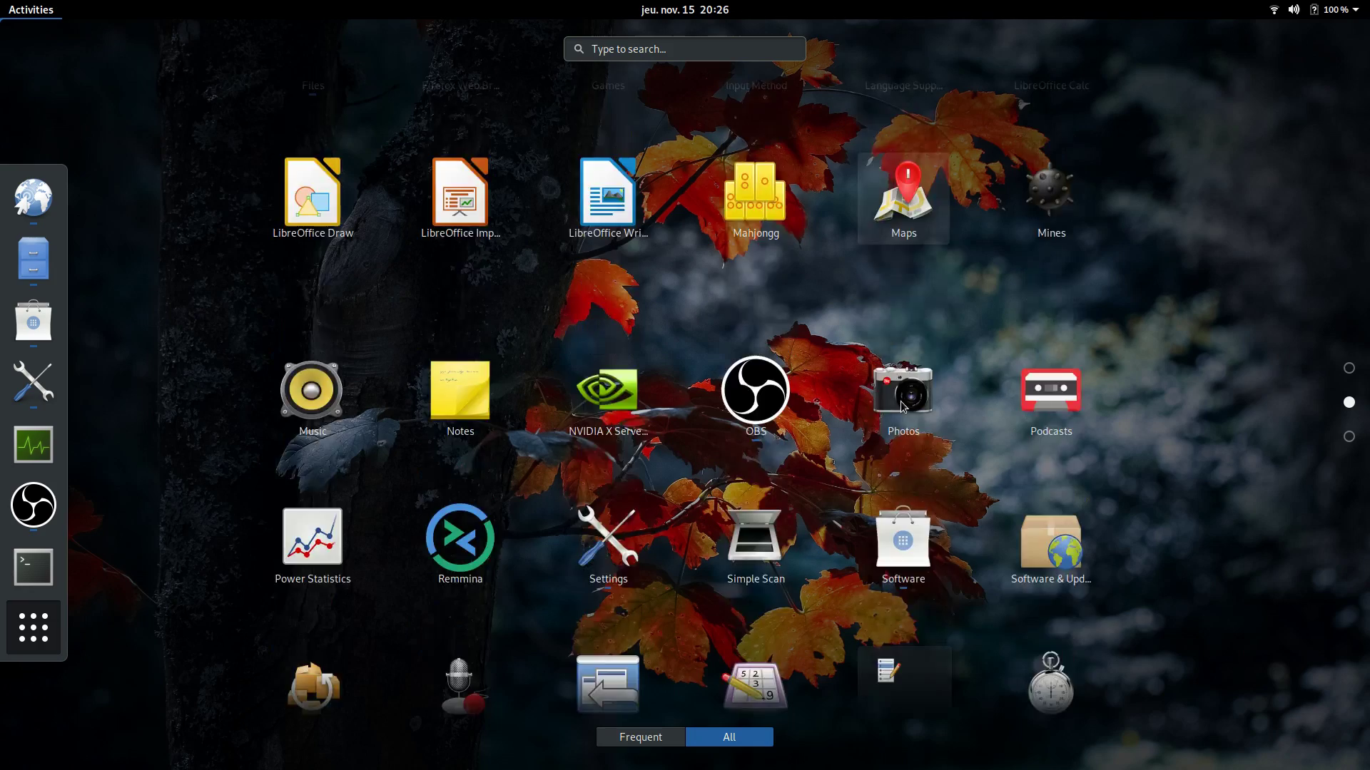
scroll(902, 406, down, 2)
Bring Settings to the front from the overview and show the Wi-Fi networks
key(super)
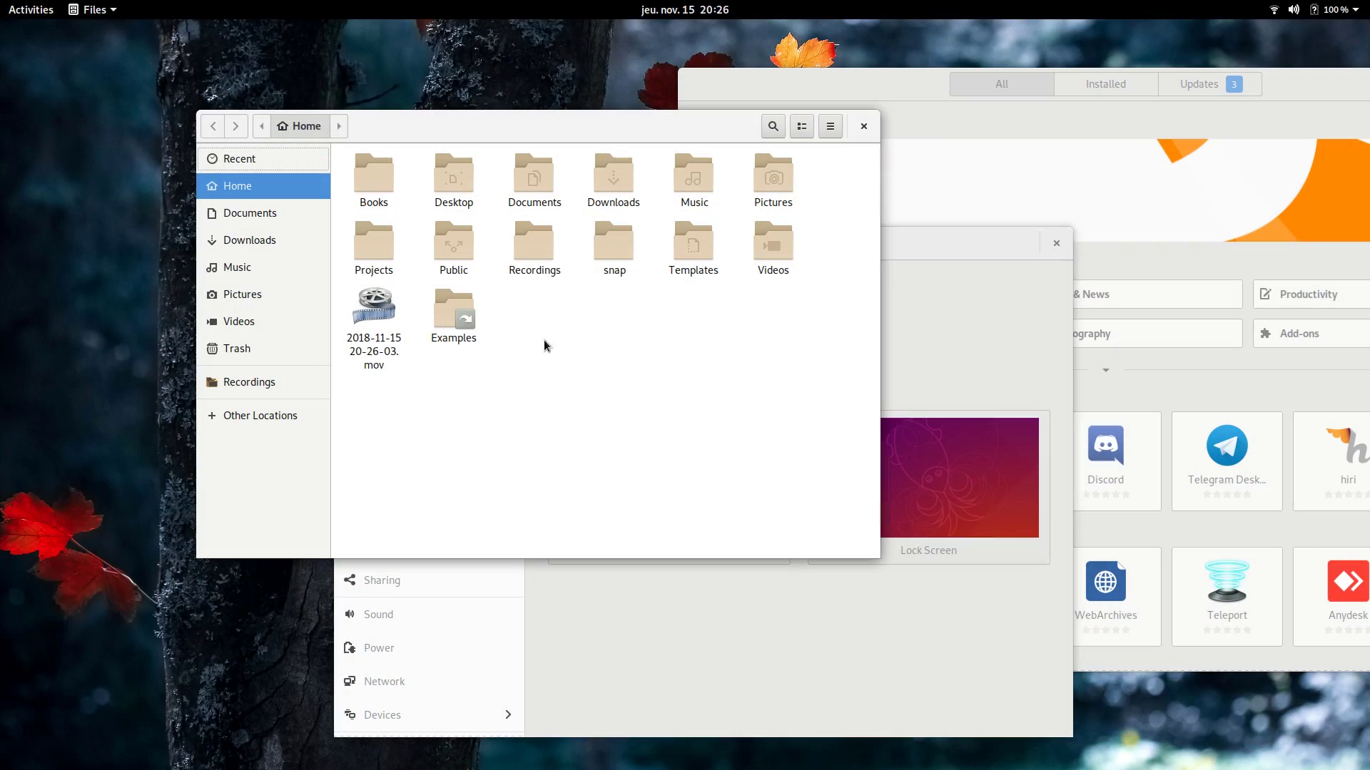
key(super)
click(717, 520)
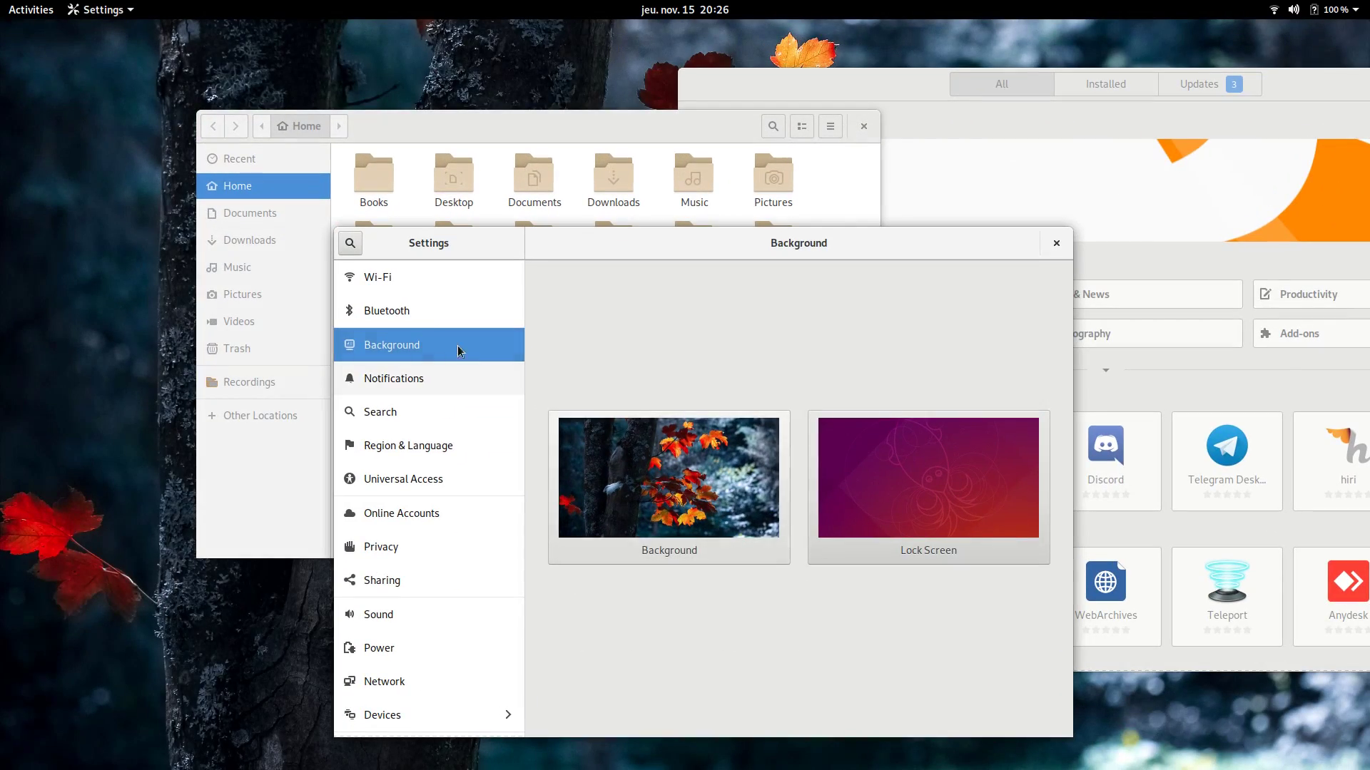
click(388, 277)
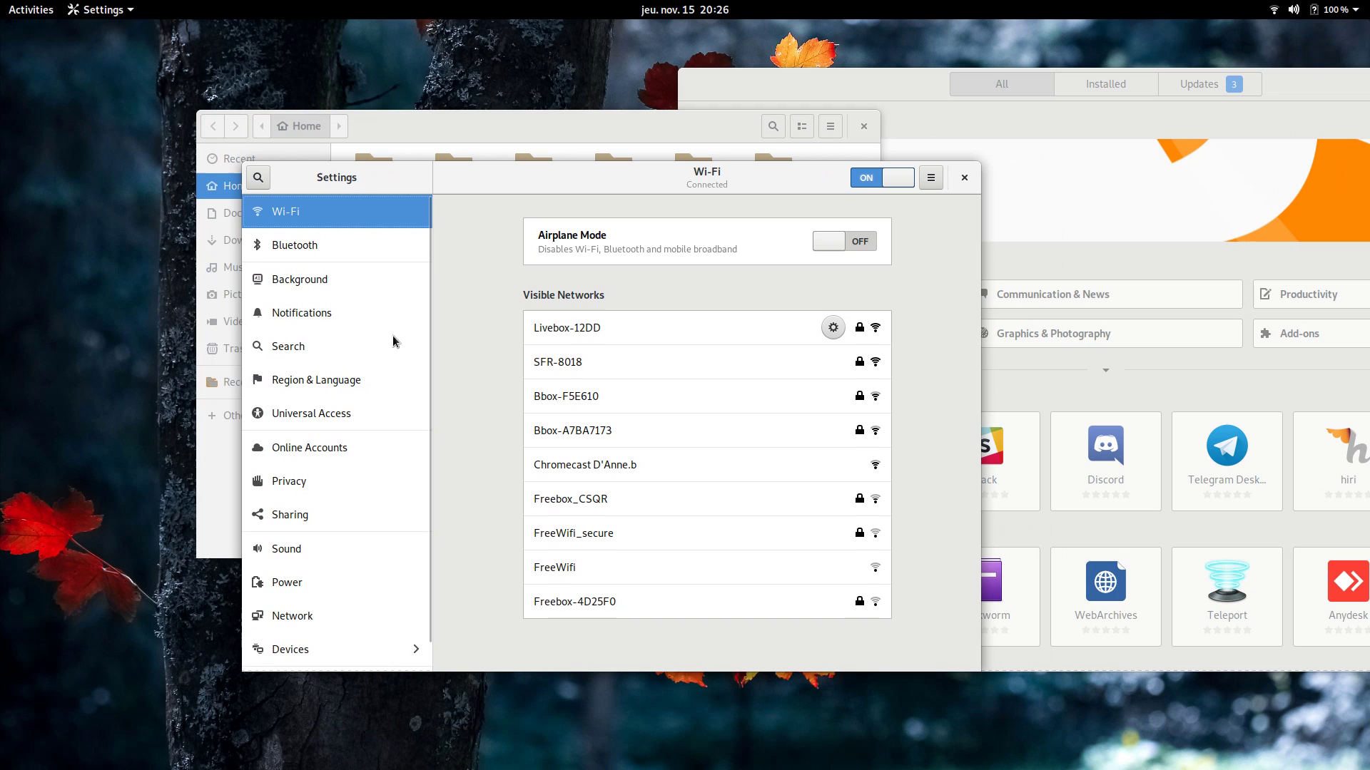
Step through Online Accounts, Background, Notifications, Search, Region & Language, Universal Access, Privacy, Sharing, Sound, Power
click(312, 447)
click(426, 280)
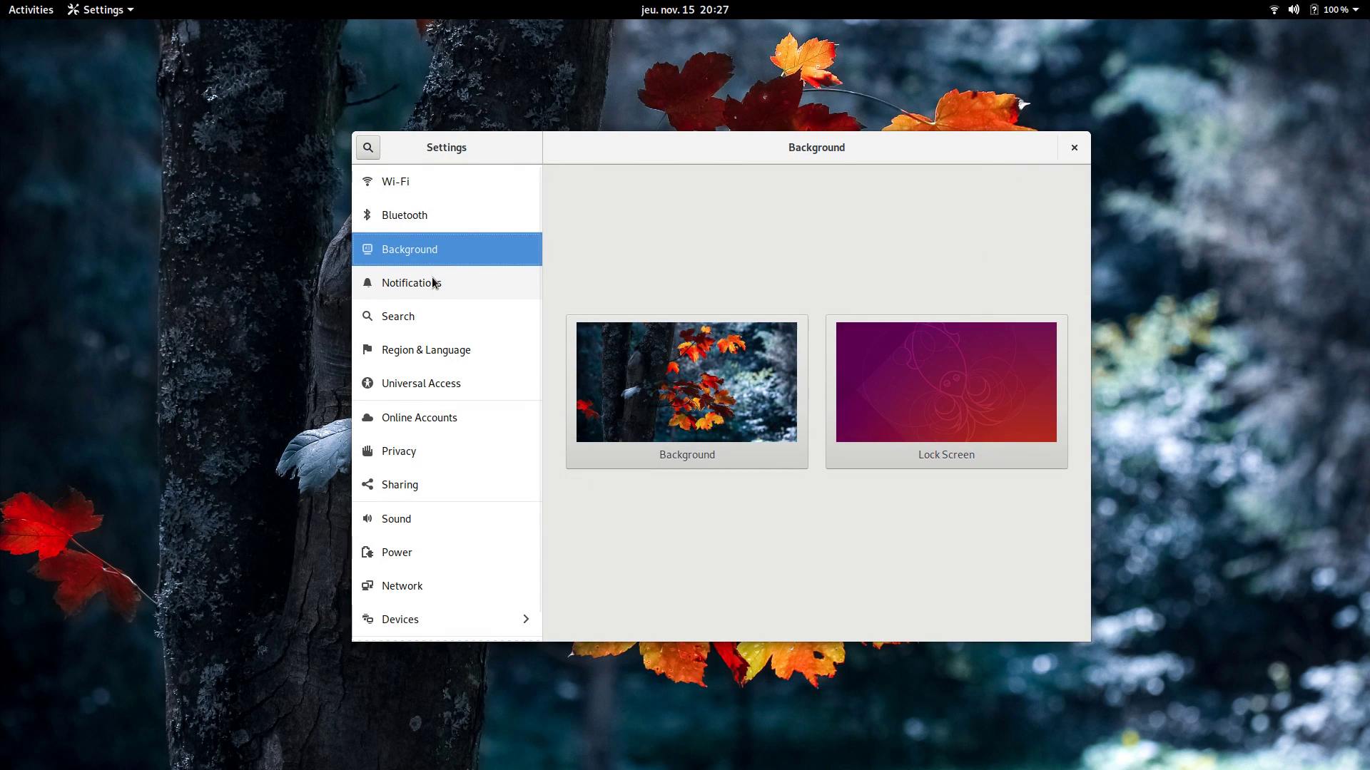
click(437, 283)
click(439, 322)
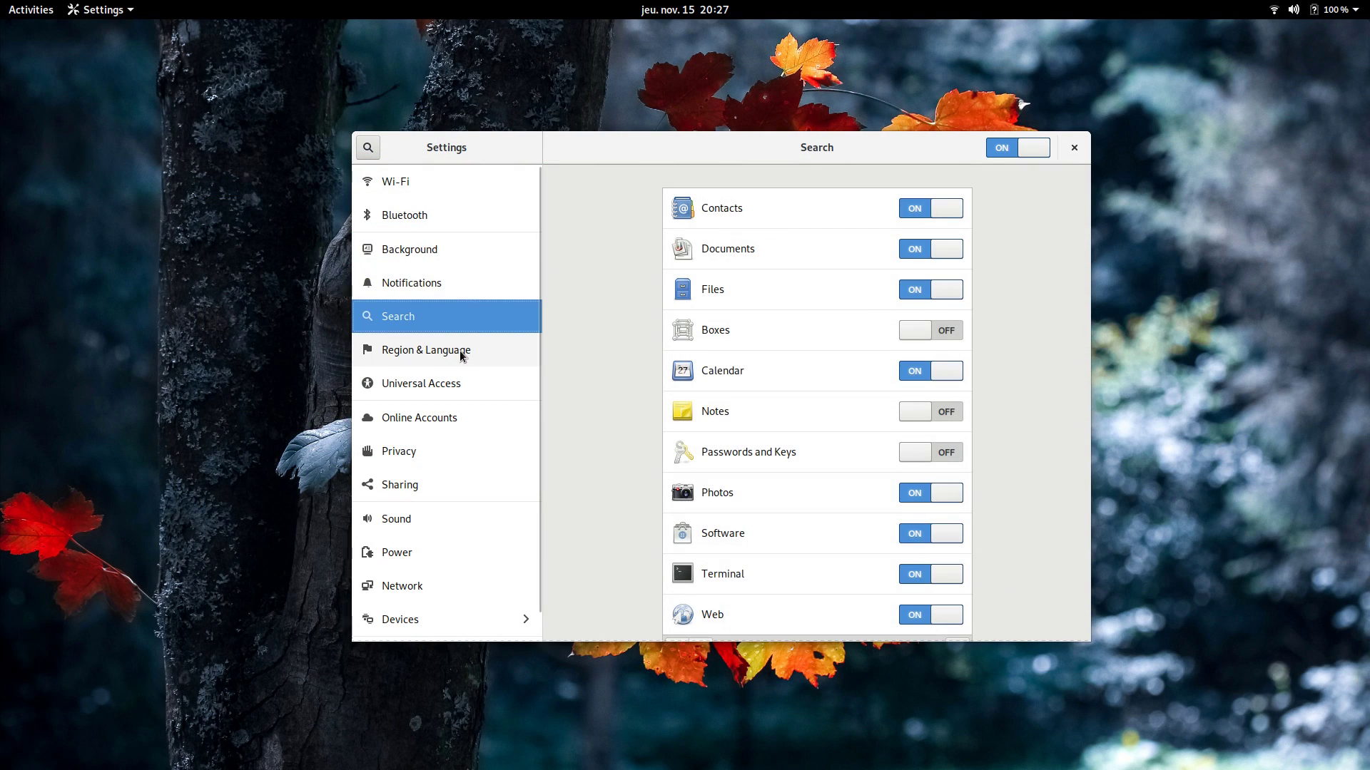
click(461, 353)
click(457, 391)
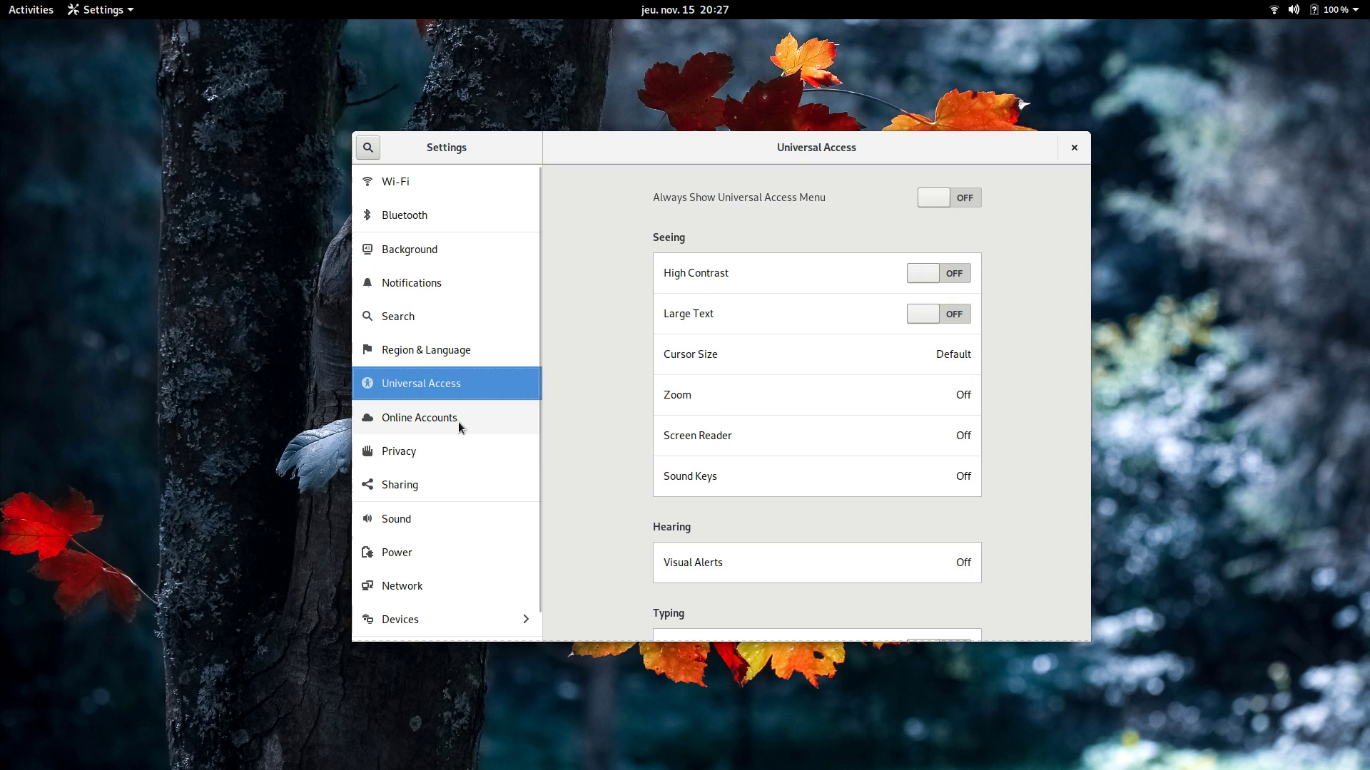
click(456, 451)
click(449, 483)
scroll(411, 453, down, 1)
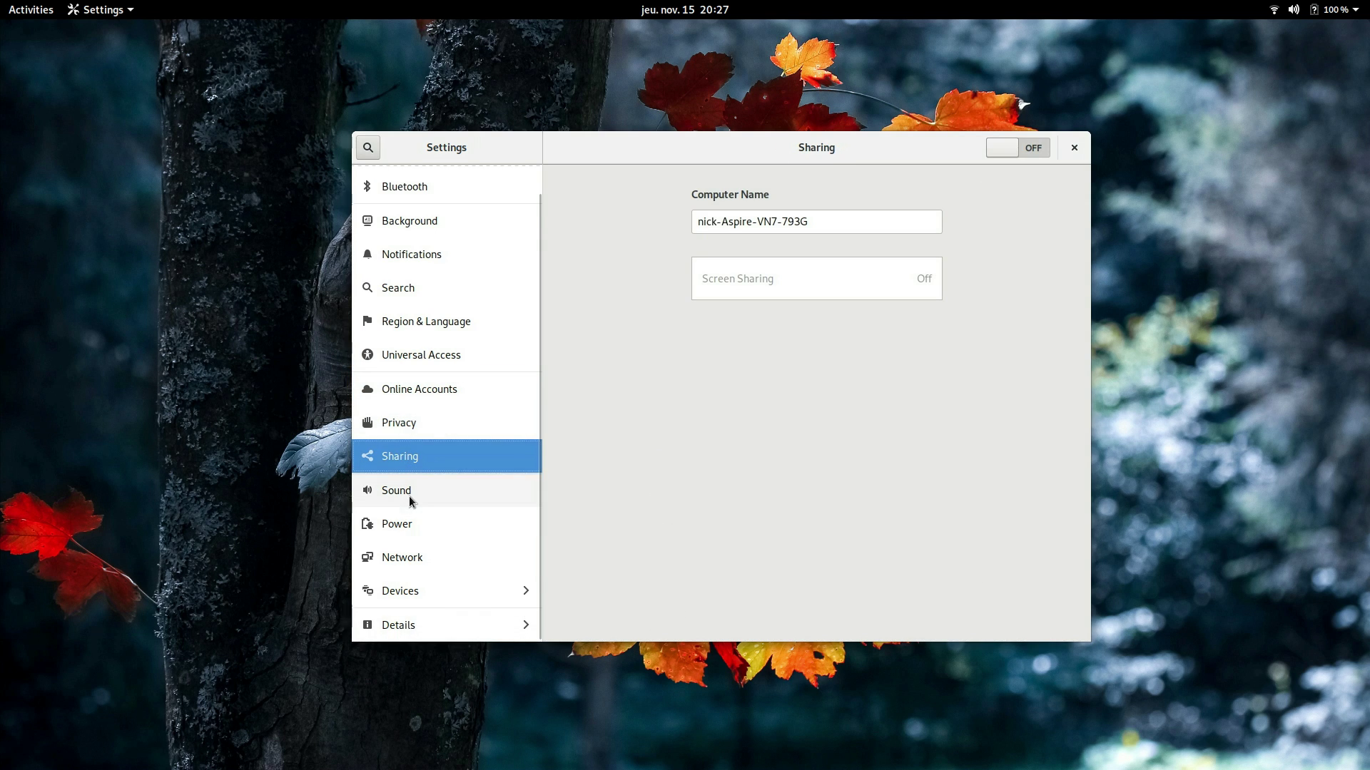
click(410, 495)
click(442, 523)
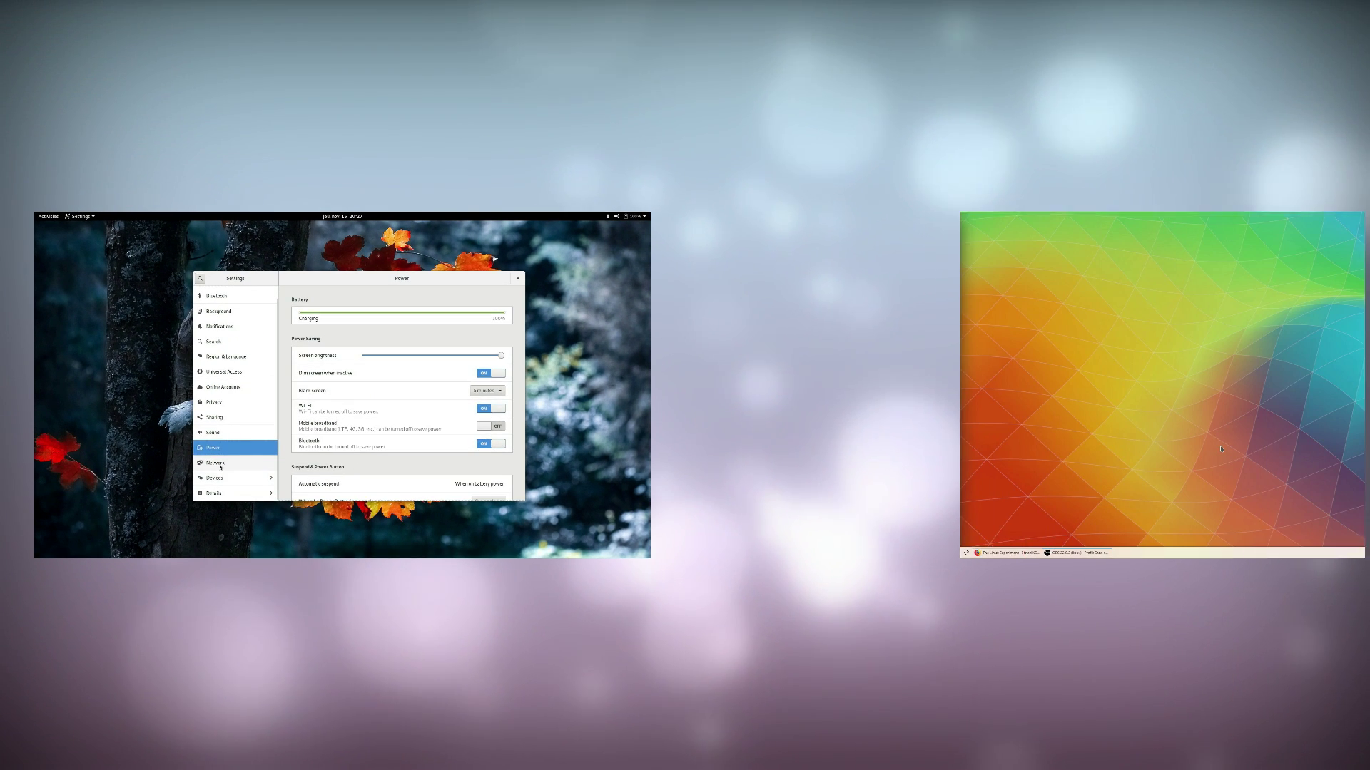
View Network, then the Devices pages: Keyboard, Mouse & Touchpad, Printers, Removable Media, Color
click(461, 561)
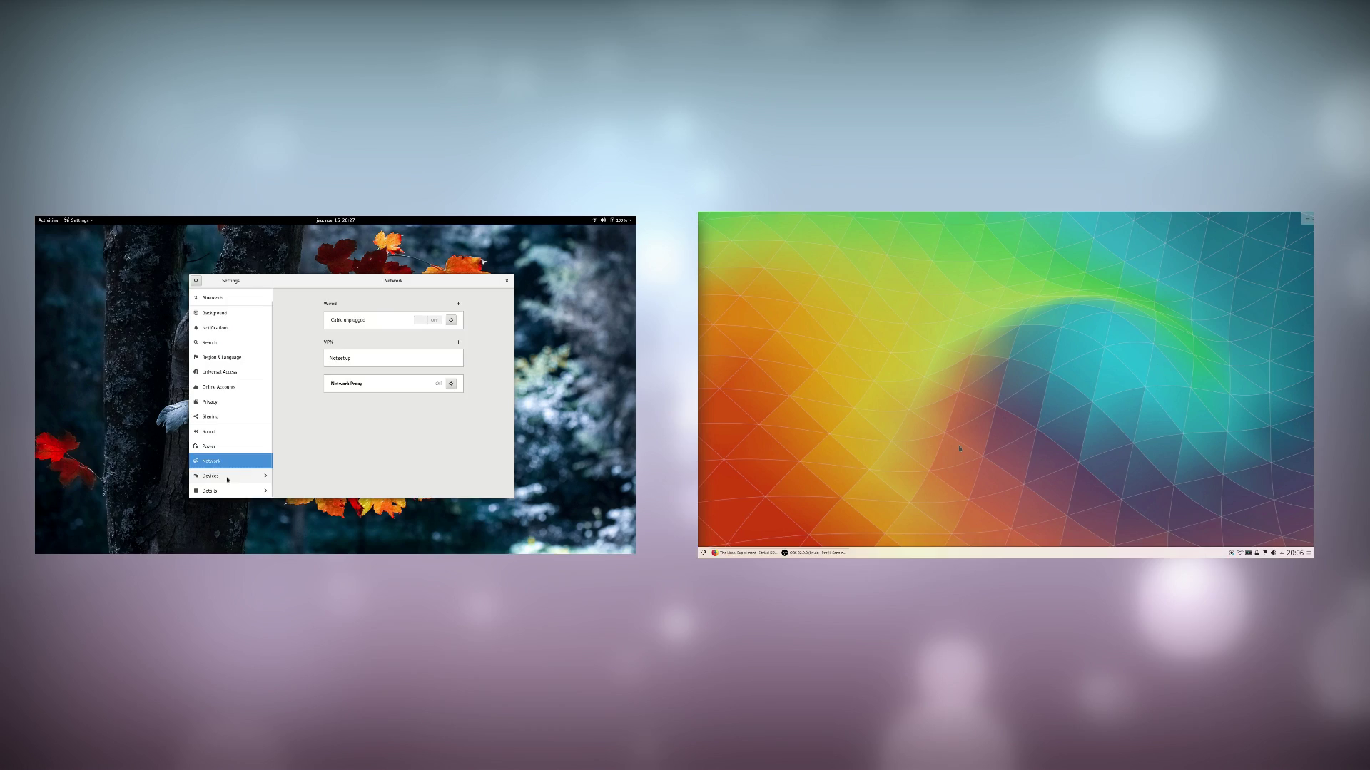
click(226, 476)
click(218, 314)
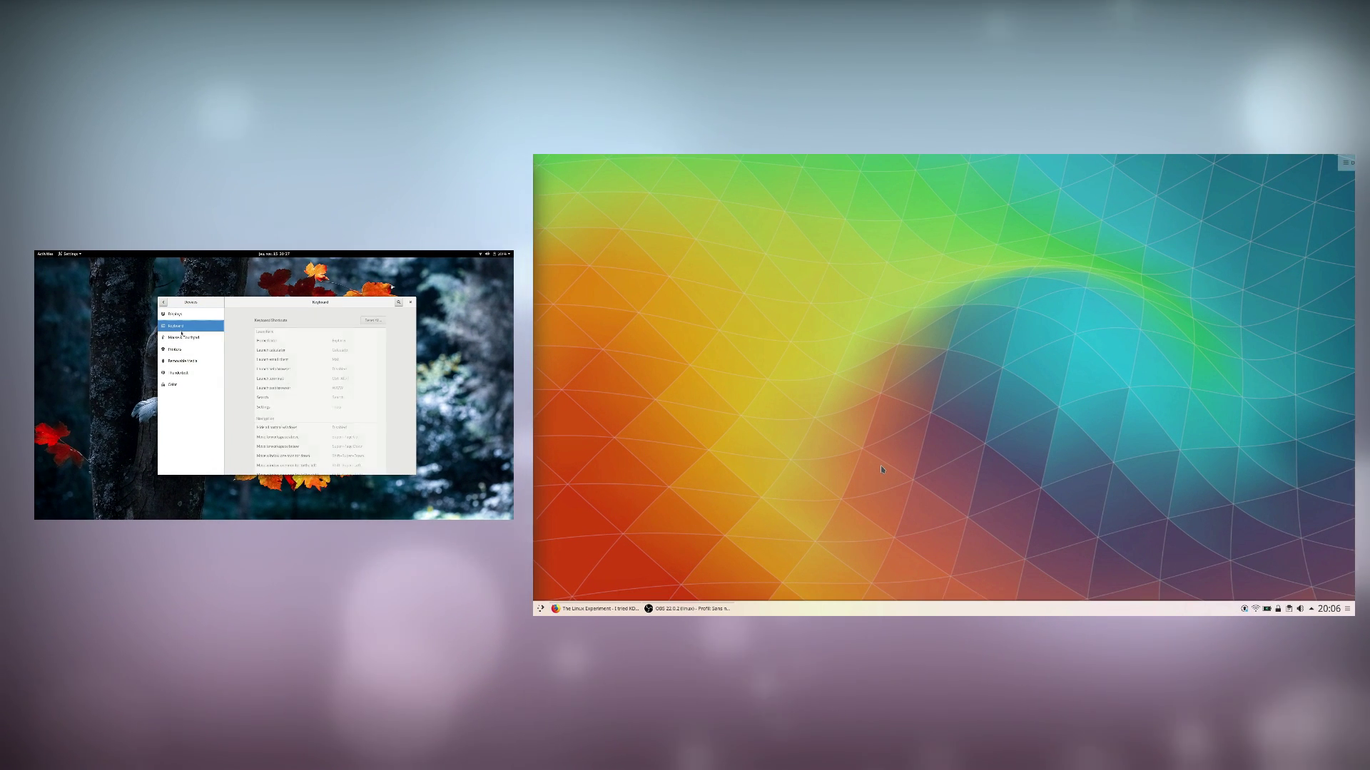
click(183, 338)
click(175, 349)
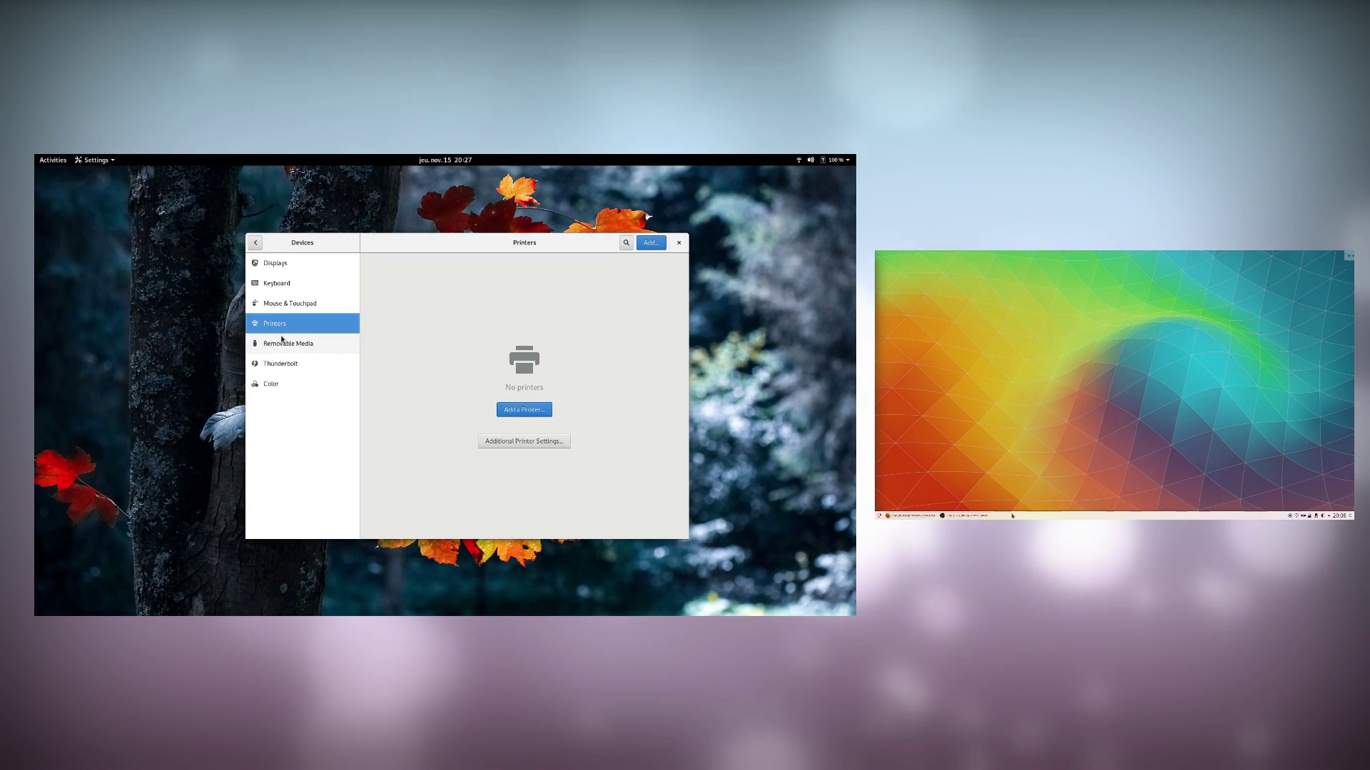
click(184, 362)
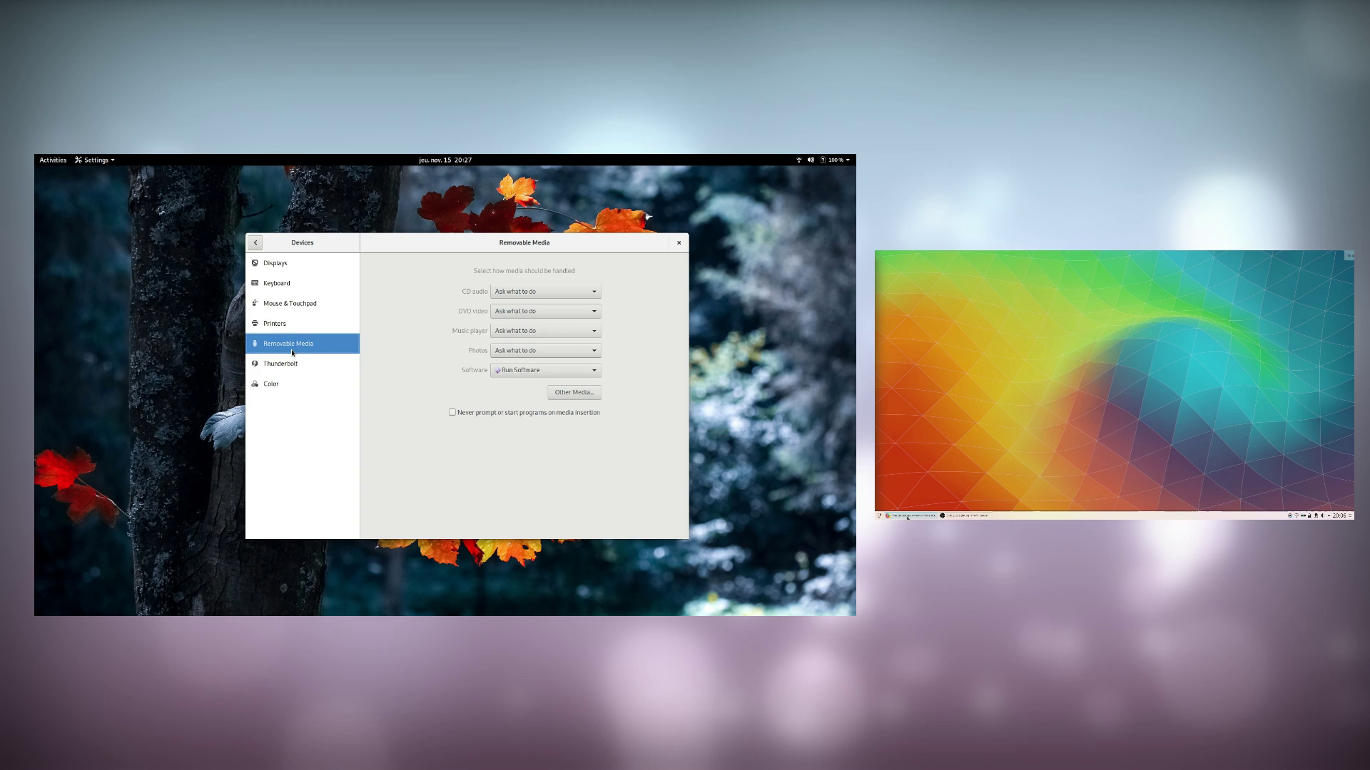
key(Down)
key(Down)
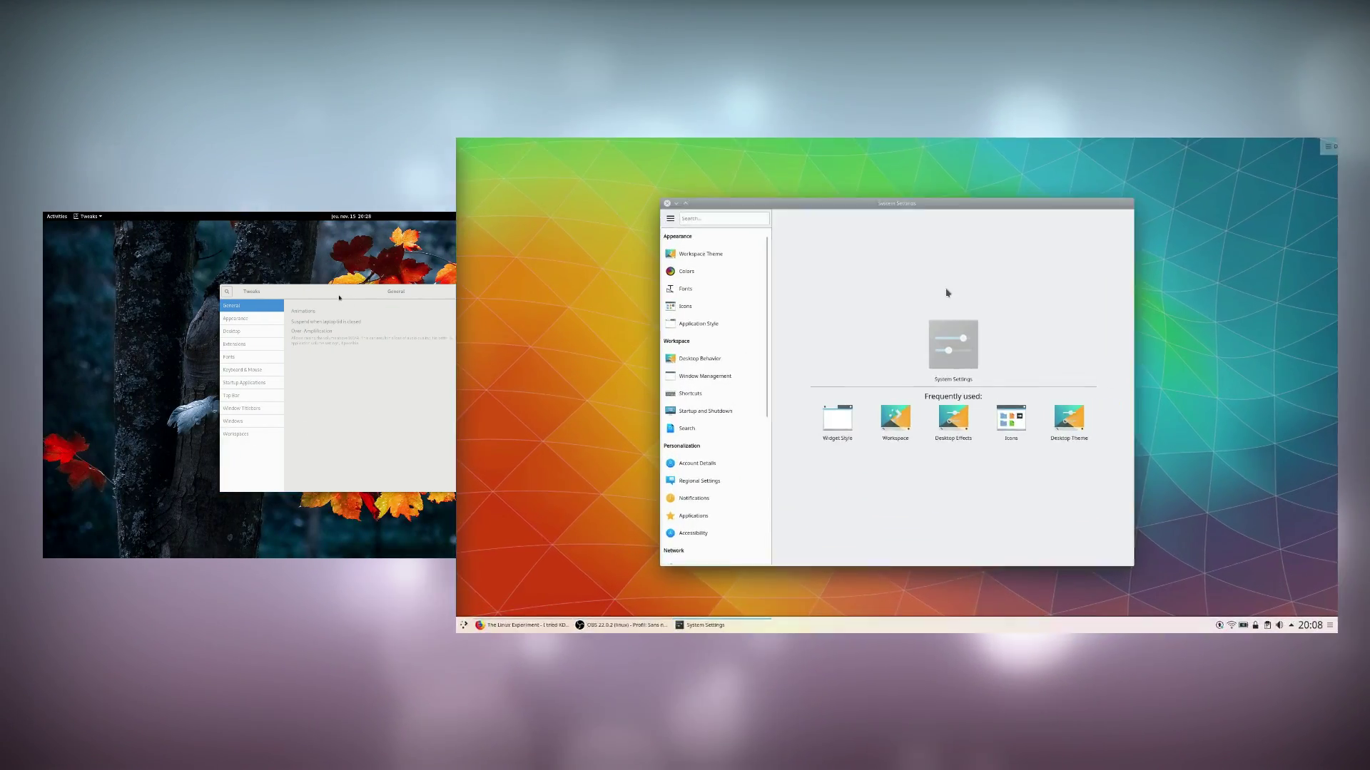
Browse the Workspace Theme pages: Desktop Theme, Cursors, Splash Screen and Application Style
click(706, 253)
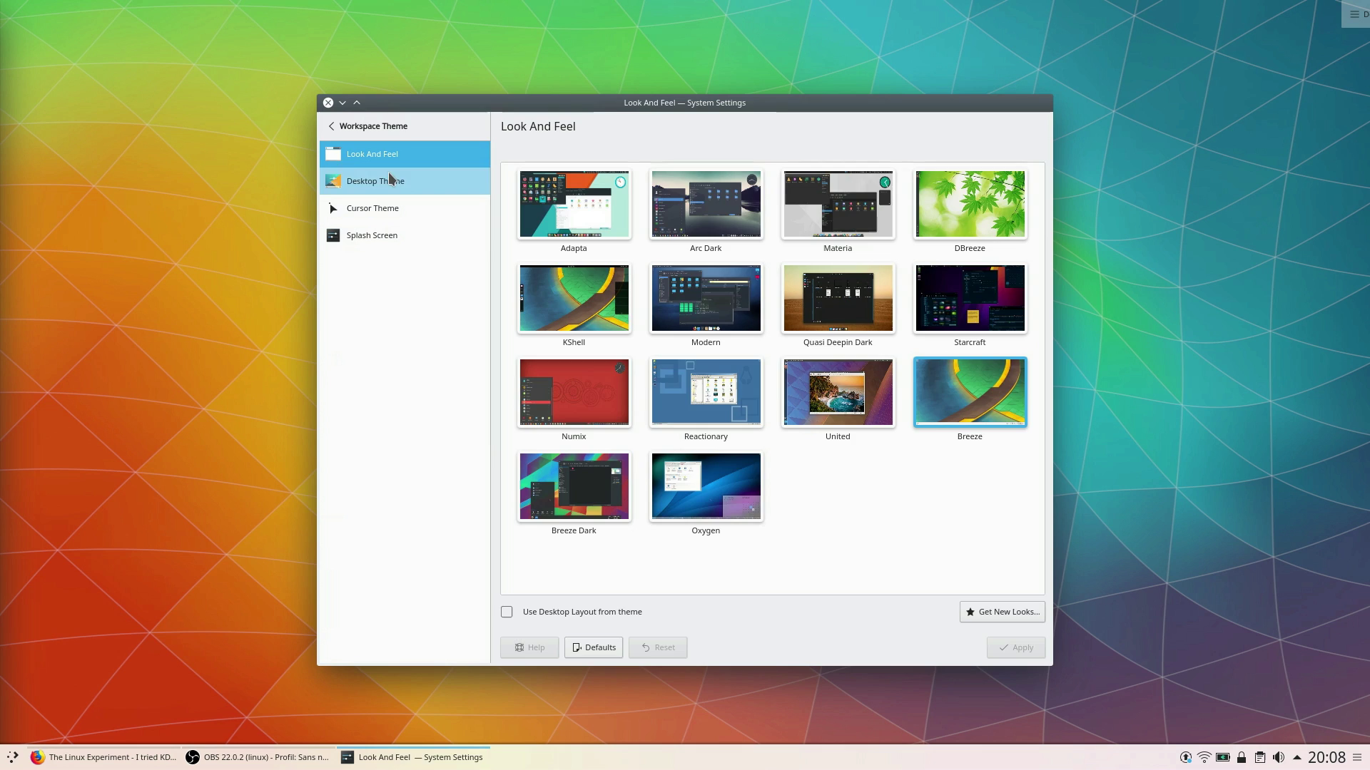
click(390, 180)
click(376, 211)
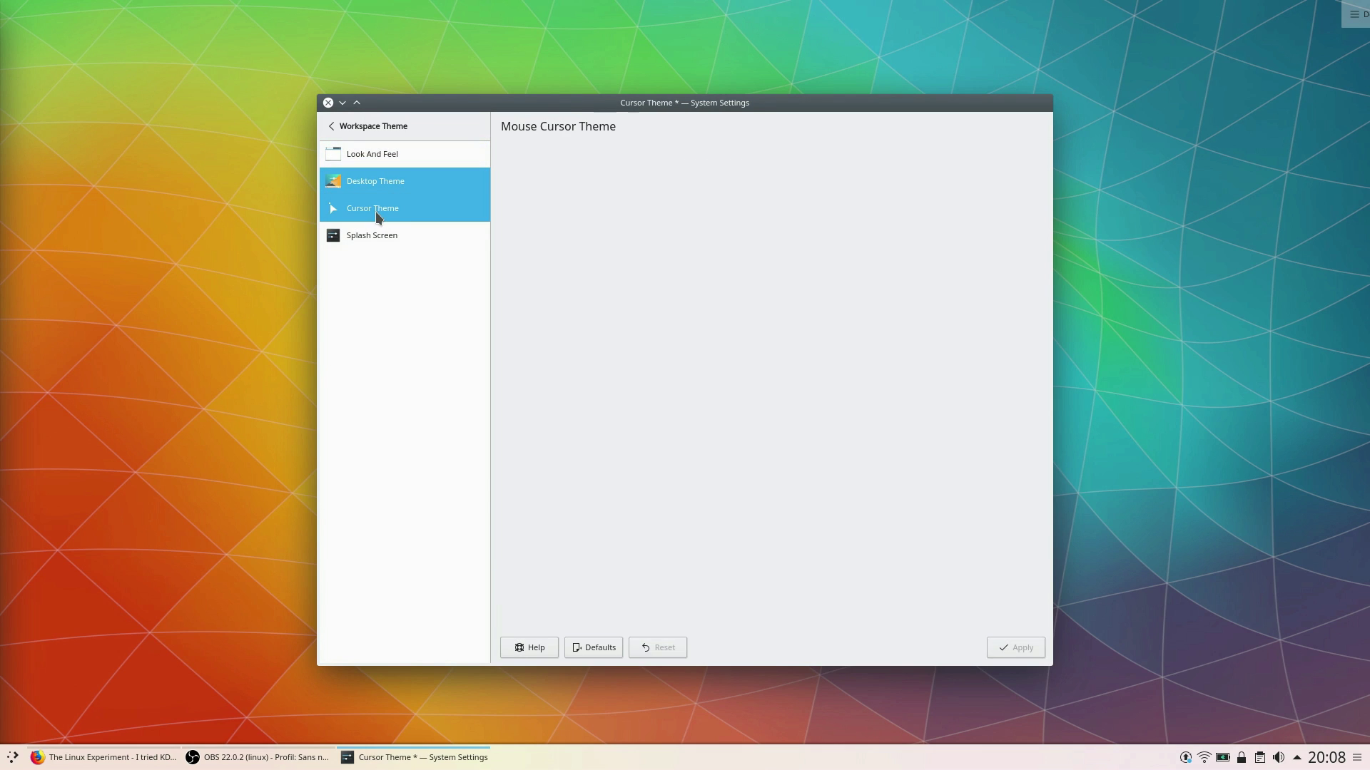
click(383, 241)
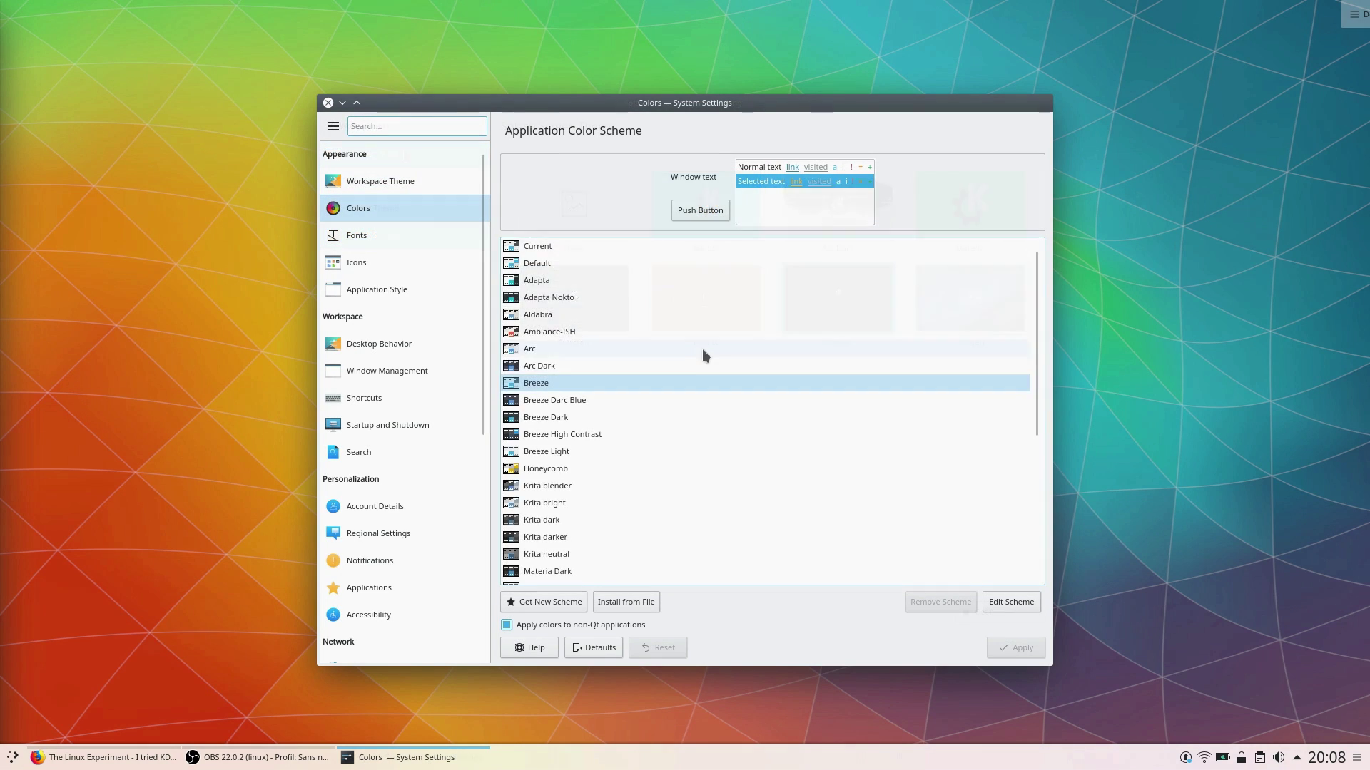
scroll(702, 354, down, 5)
click(420, 293)
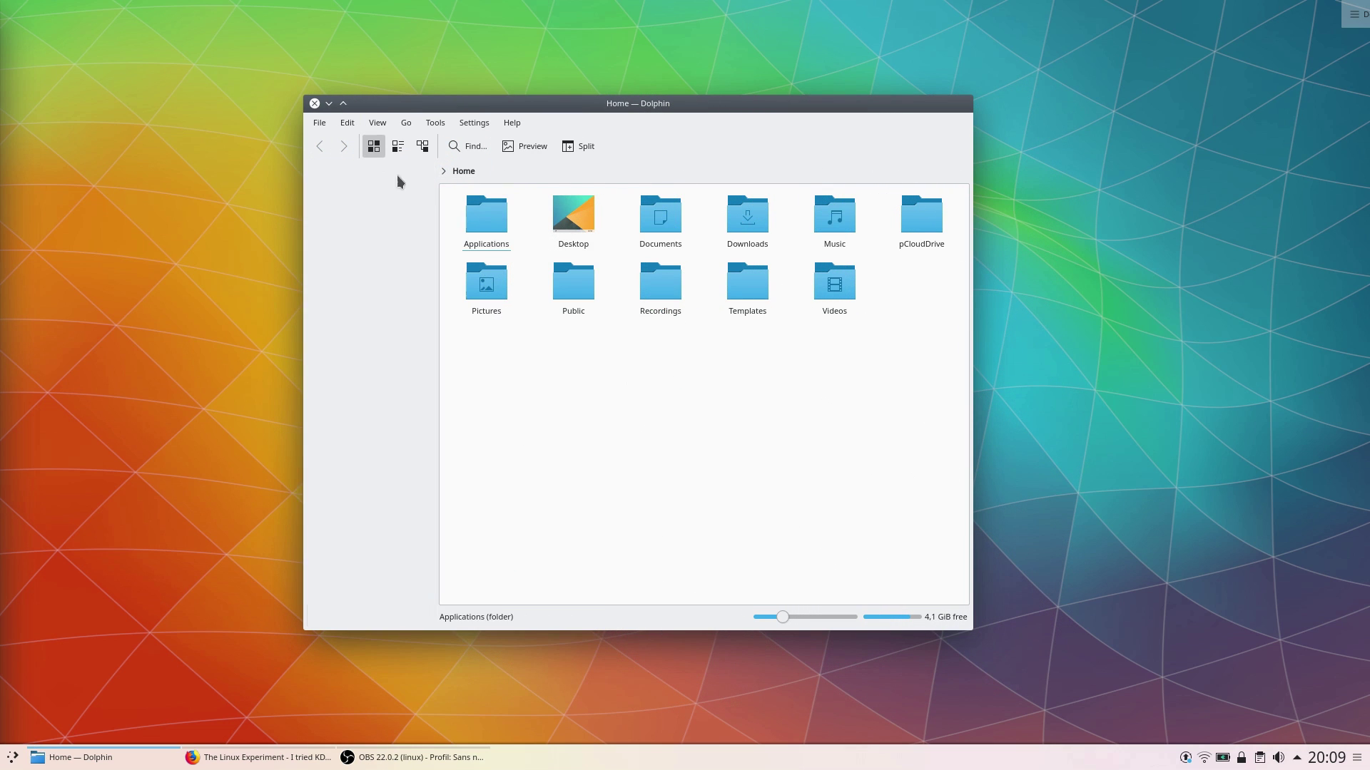
Detach Dolphin's Places panel to the right and nudge the file manager window up-left
drag(397, 174, 892, 271)
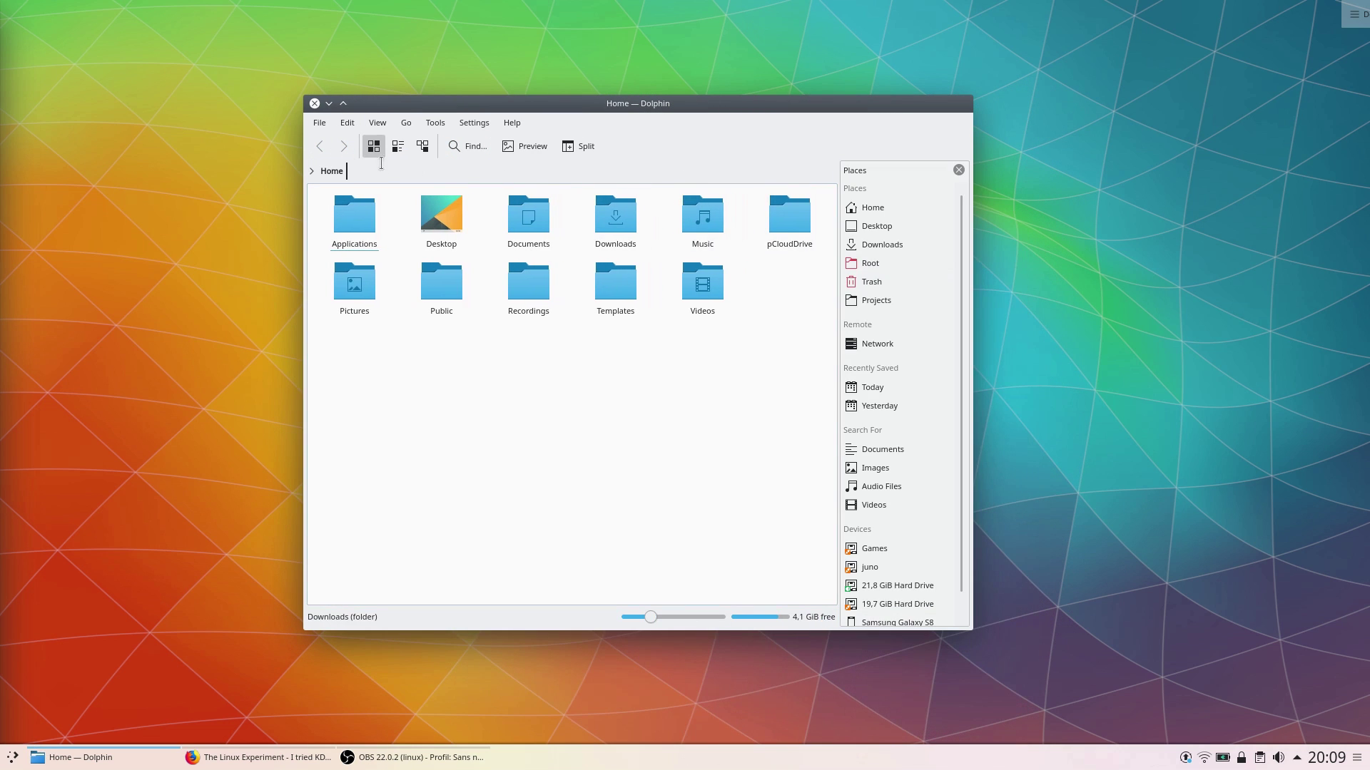
drag(311, 146, 352, 135)
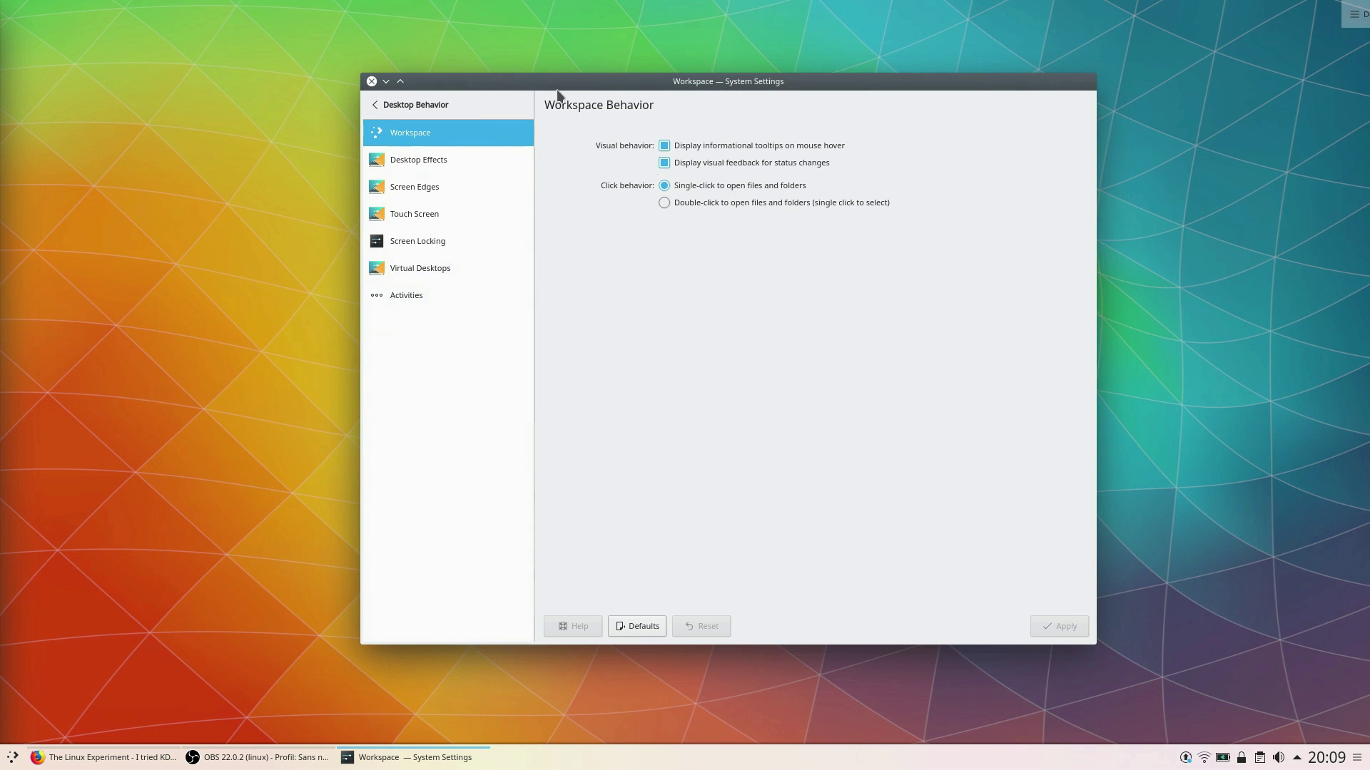
drag(554, 85, 477, 84)
Open Desktop Effects, then Screen Edges and the Touch Screen gesture settings
click(352, 155)
scroll(618, 291, down, 10)
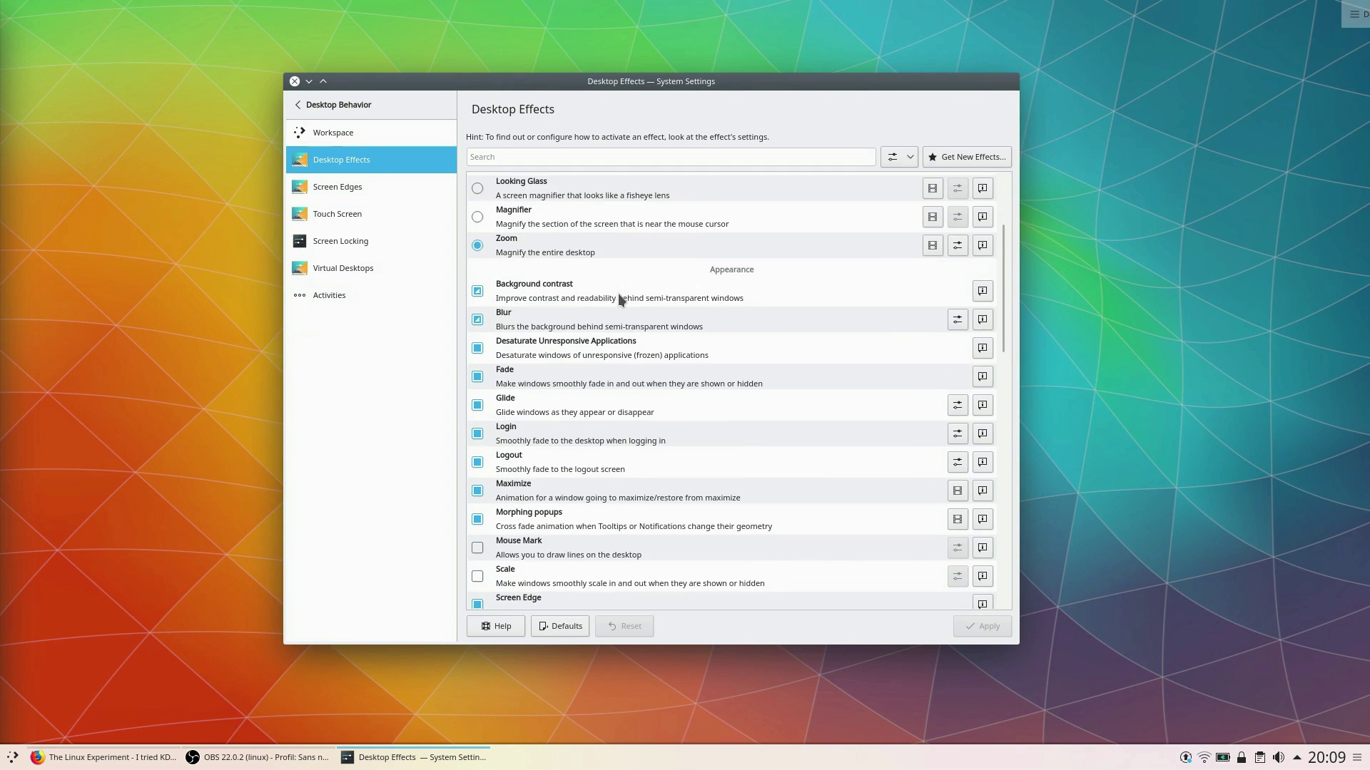
scroll(617, 289, down, 1)
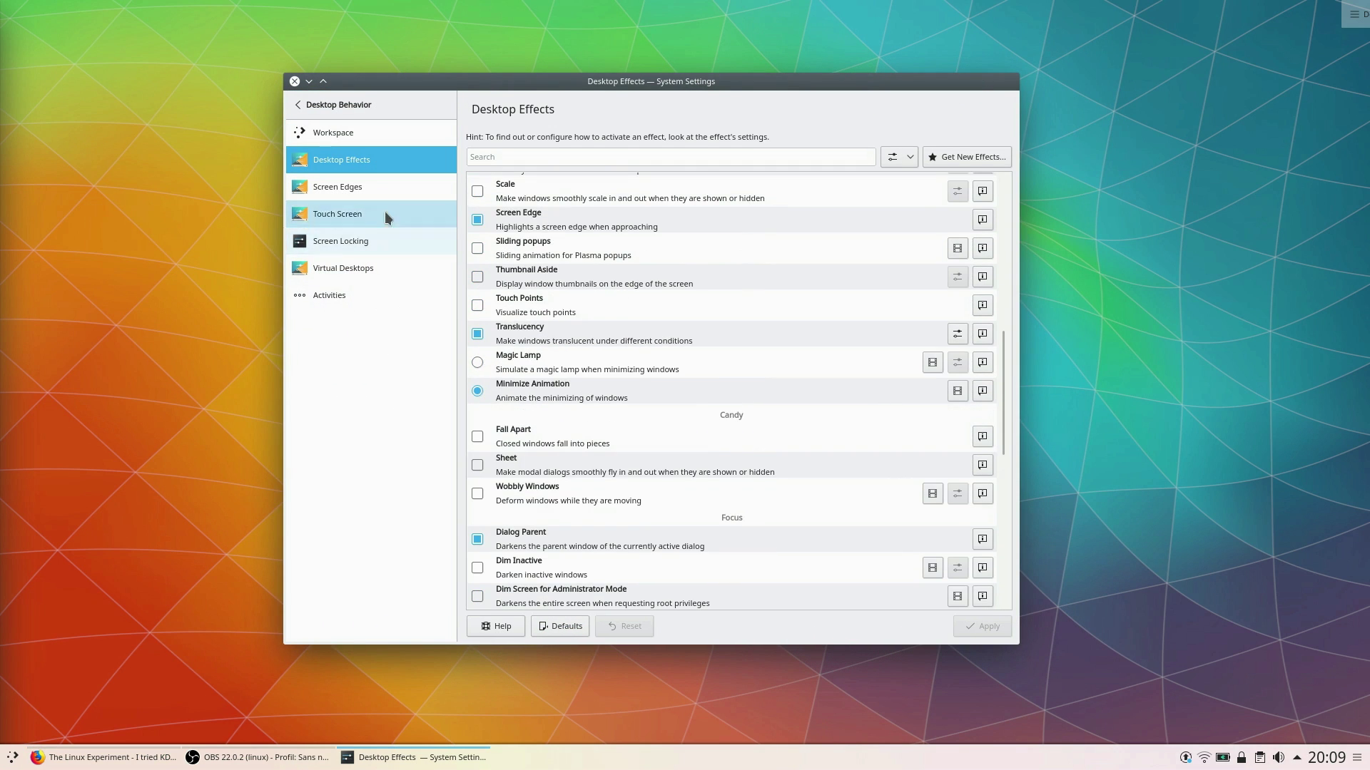
click(337, 187)
click(328, 215)
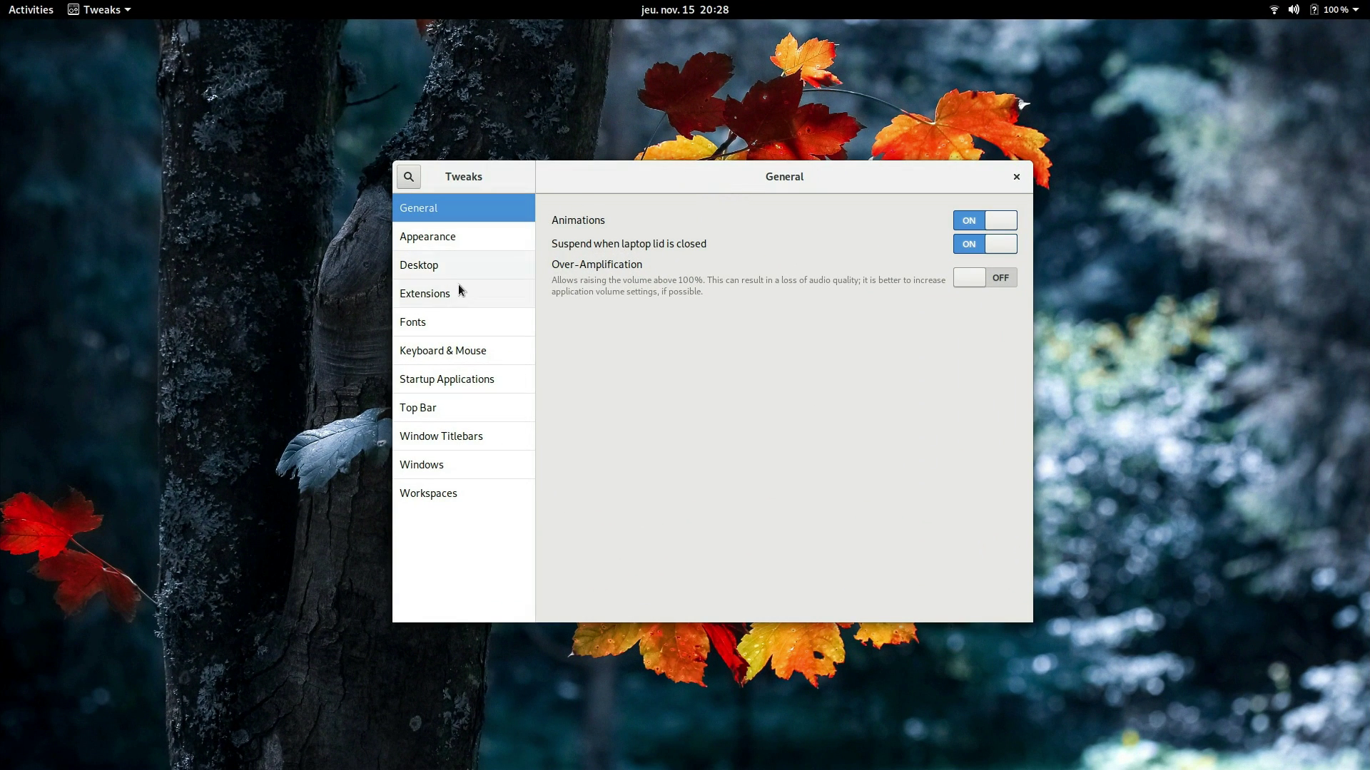
Browse the Extensions list, type 'tweaks' for the GNOME Tweaks details, then open Dash to Dock settings
click(458, 292)
scroll(841, 272, down, 1)
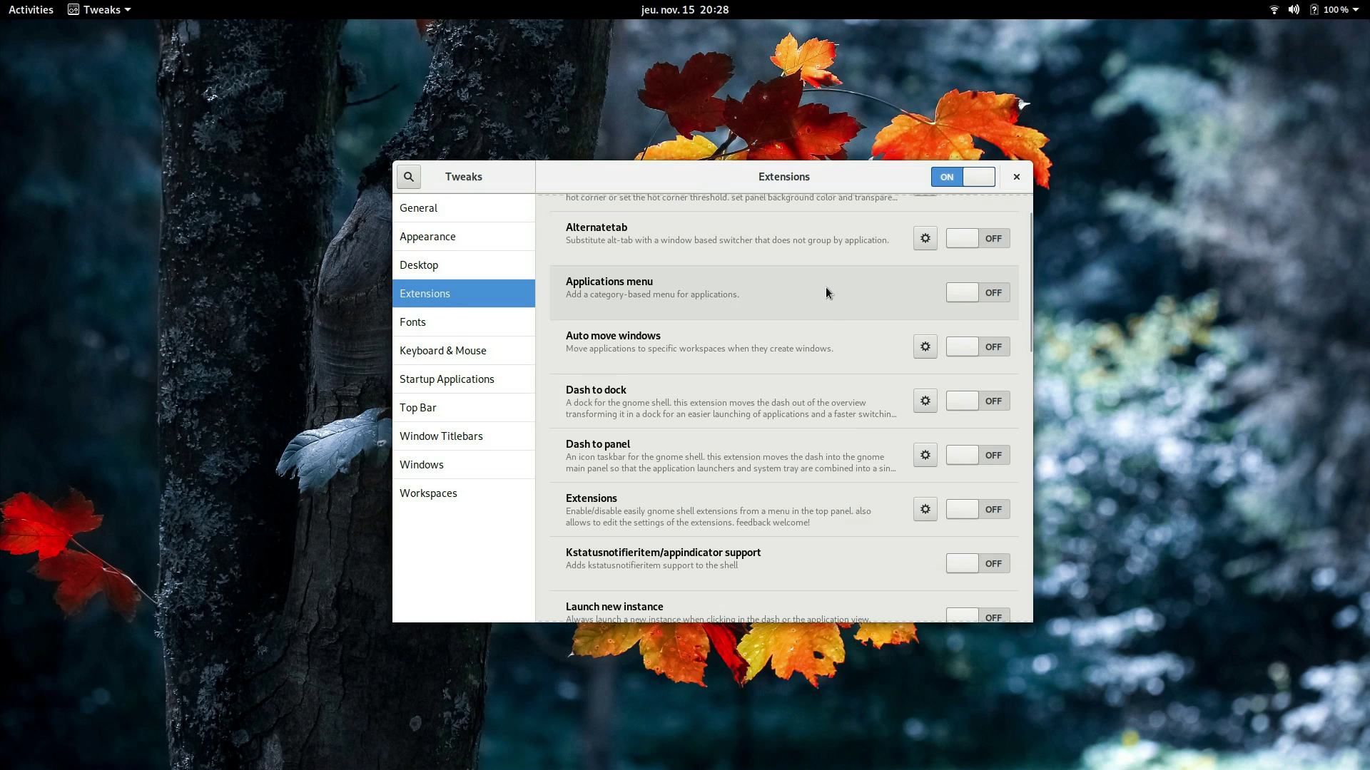
scroll(735, 408, down, 8)
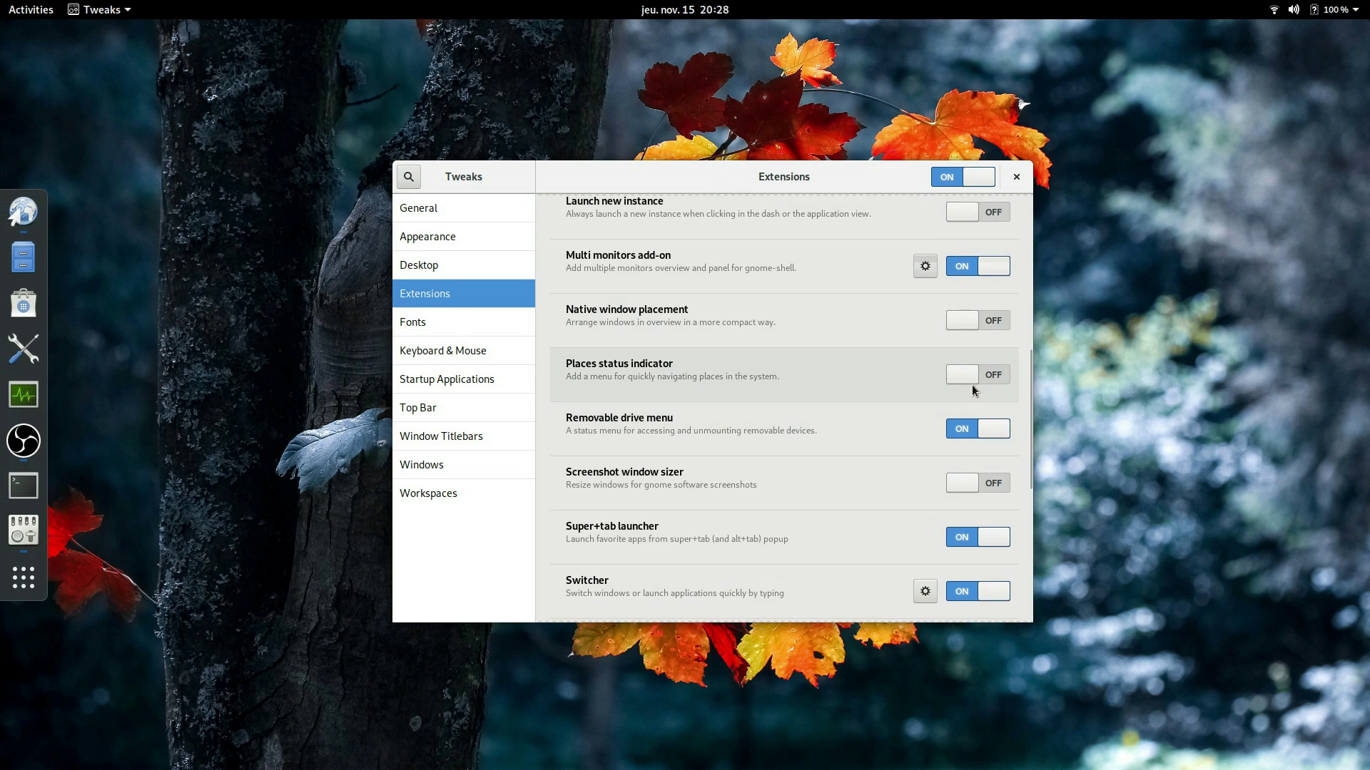
scroll(724, 457, down, 4)
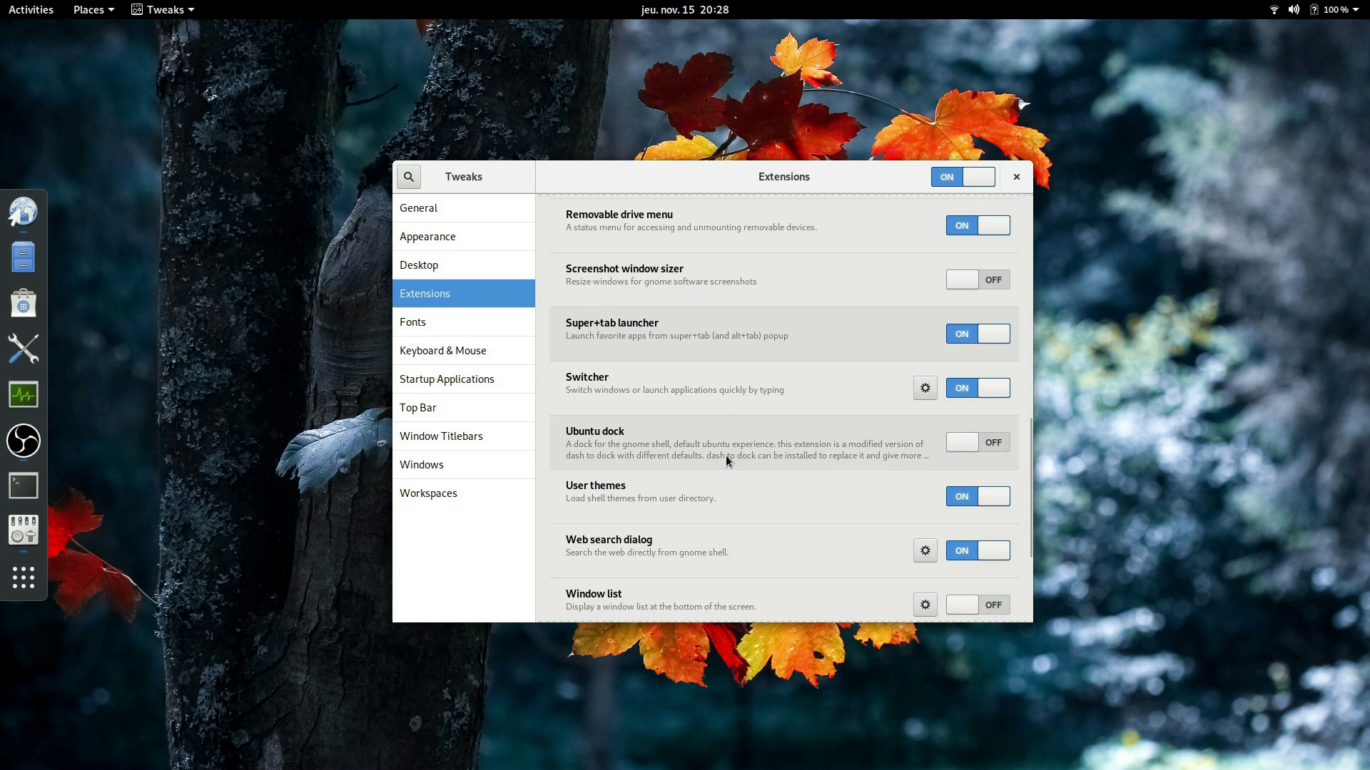
text(tw)
text(eaks)
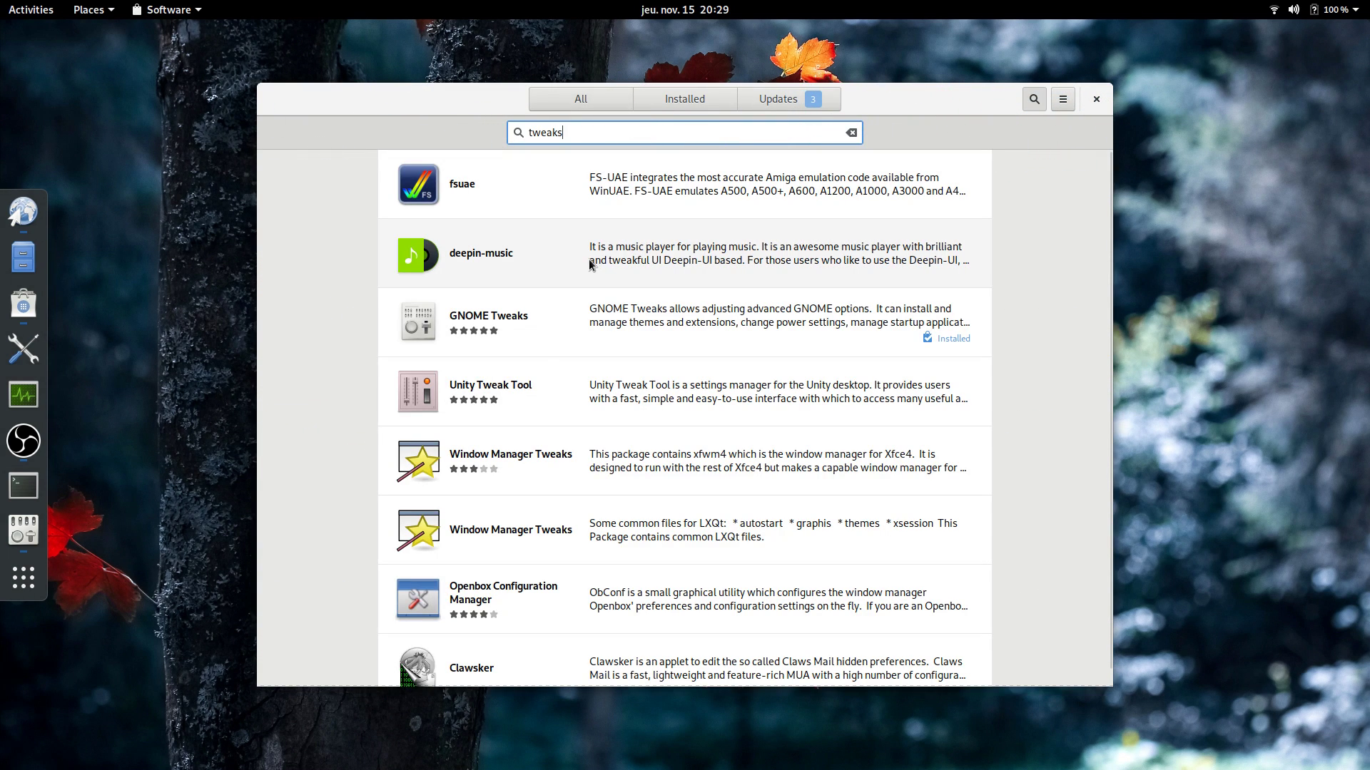
click(579, 290)
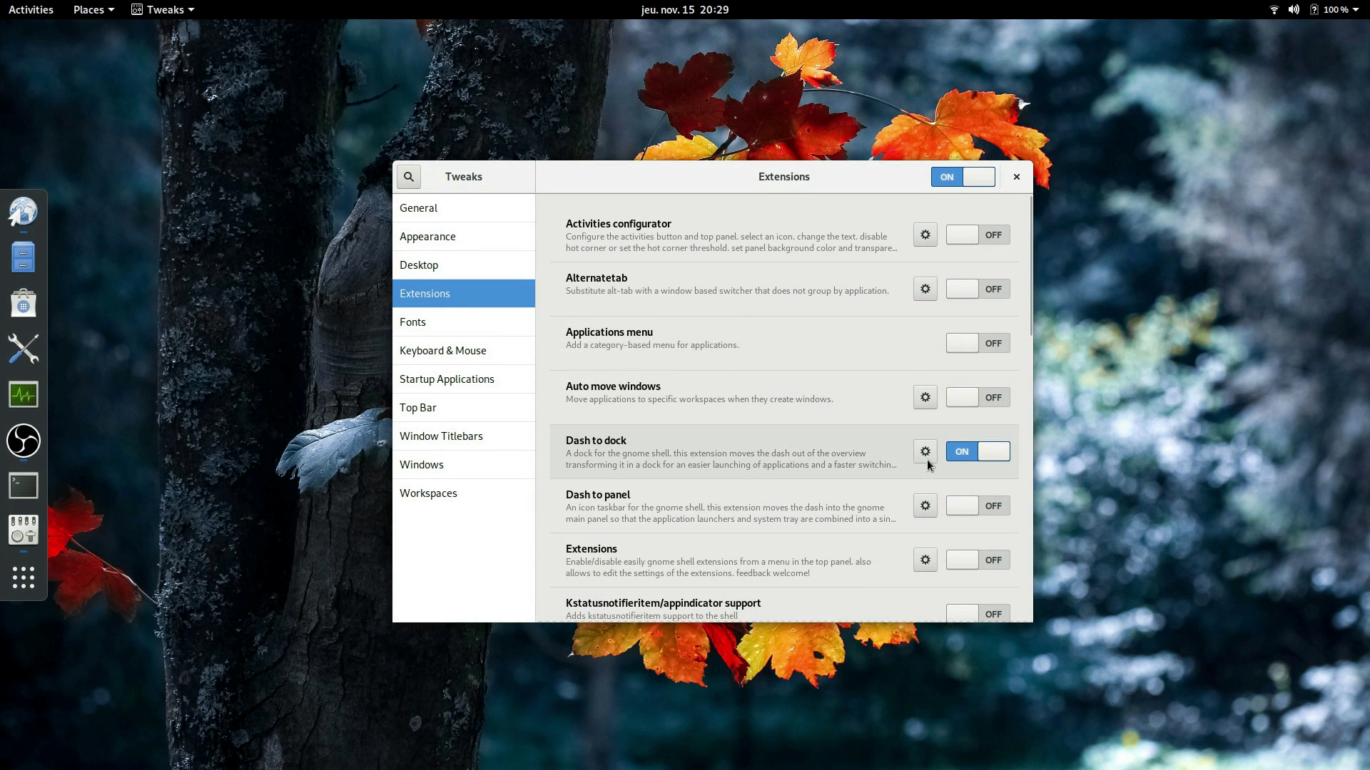
click(925, 451)
Look through Dash to Dock's Launchers, Behaviour, Appearance and About tabs, then close it
click(620, 286)
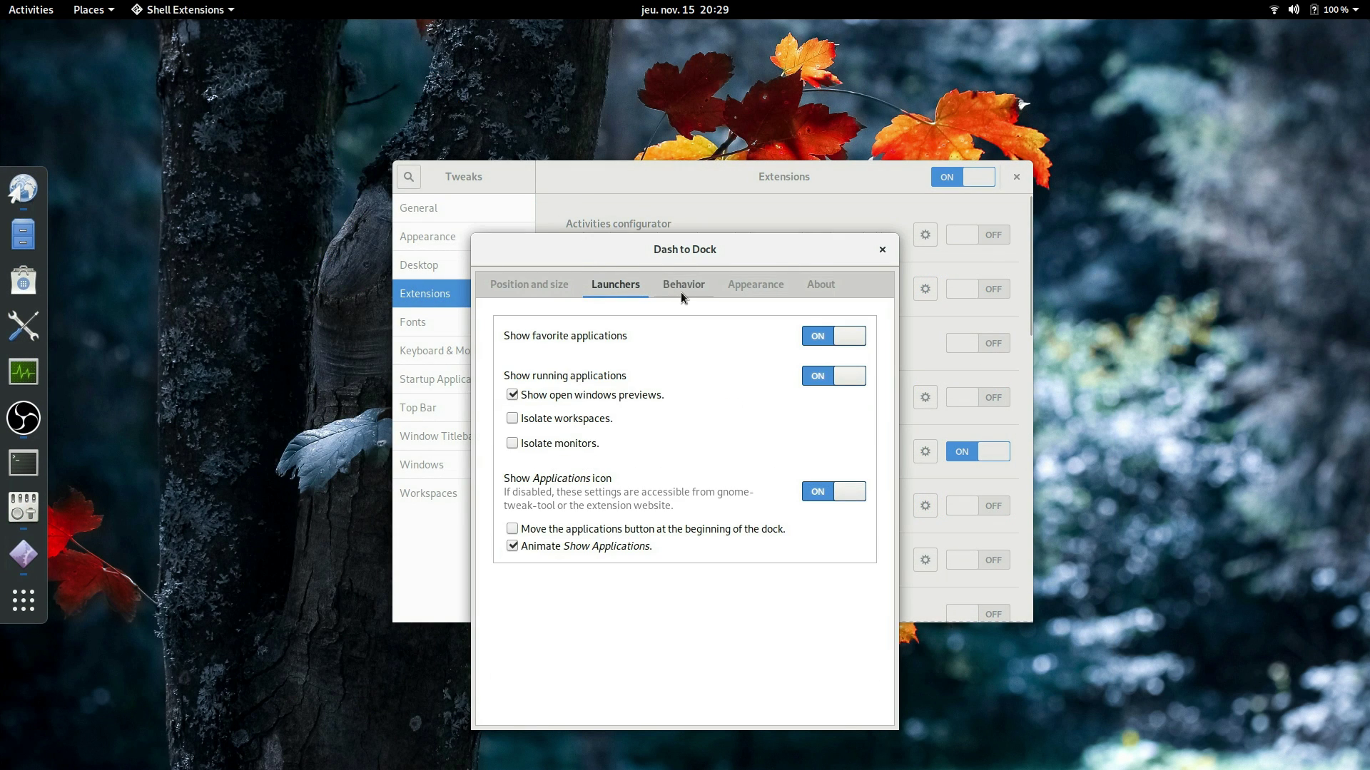
click(682, 293)
click(755, 293)
click(809, 295)
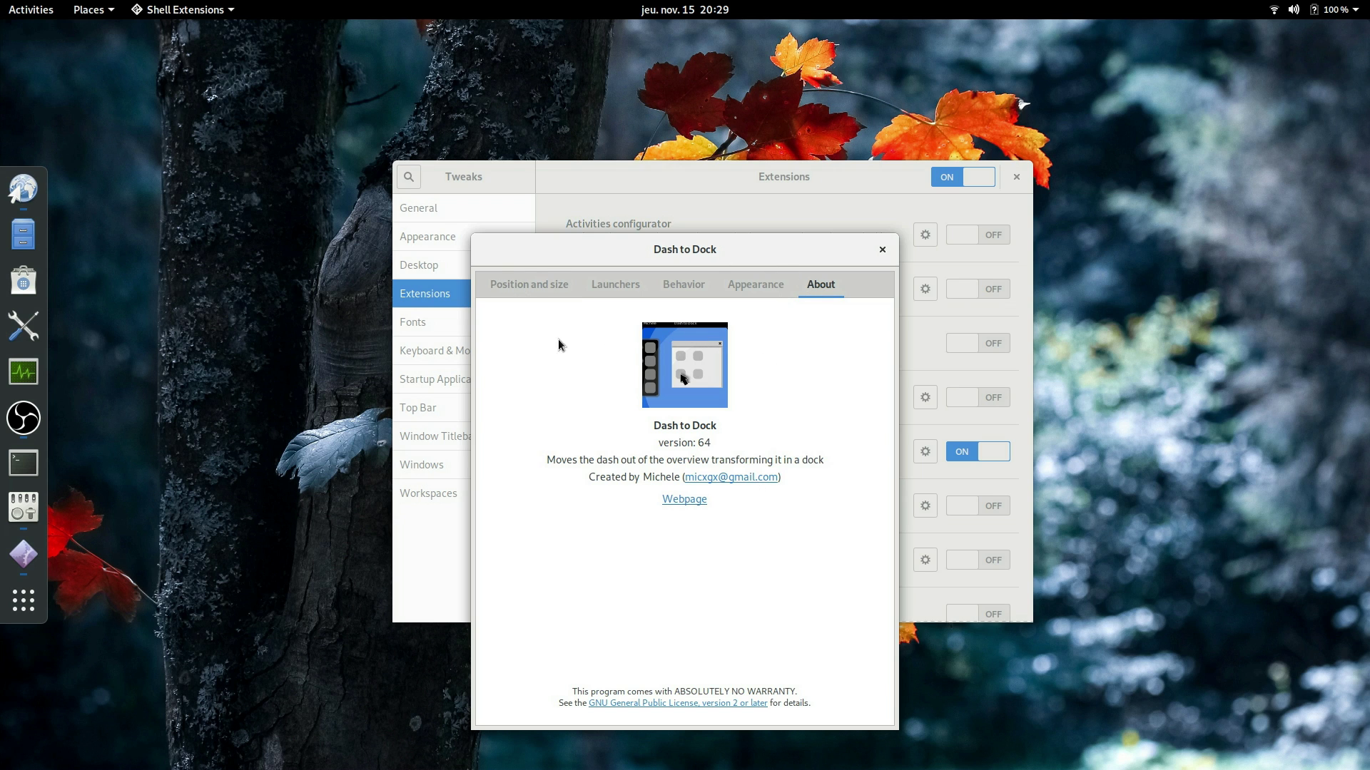
click(882, 249)
Scroll the Extensions list and switch the Switcher extension off
click(32, 9)
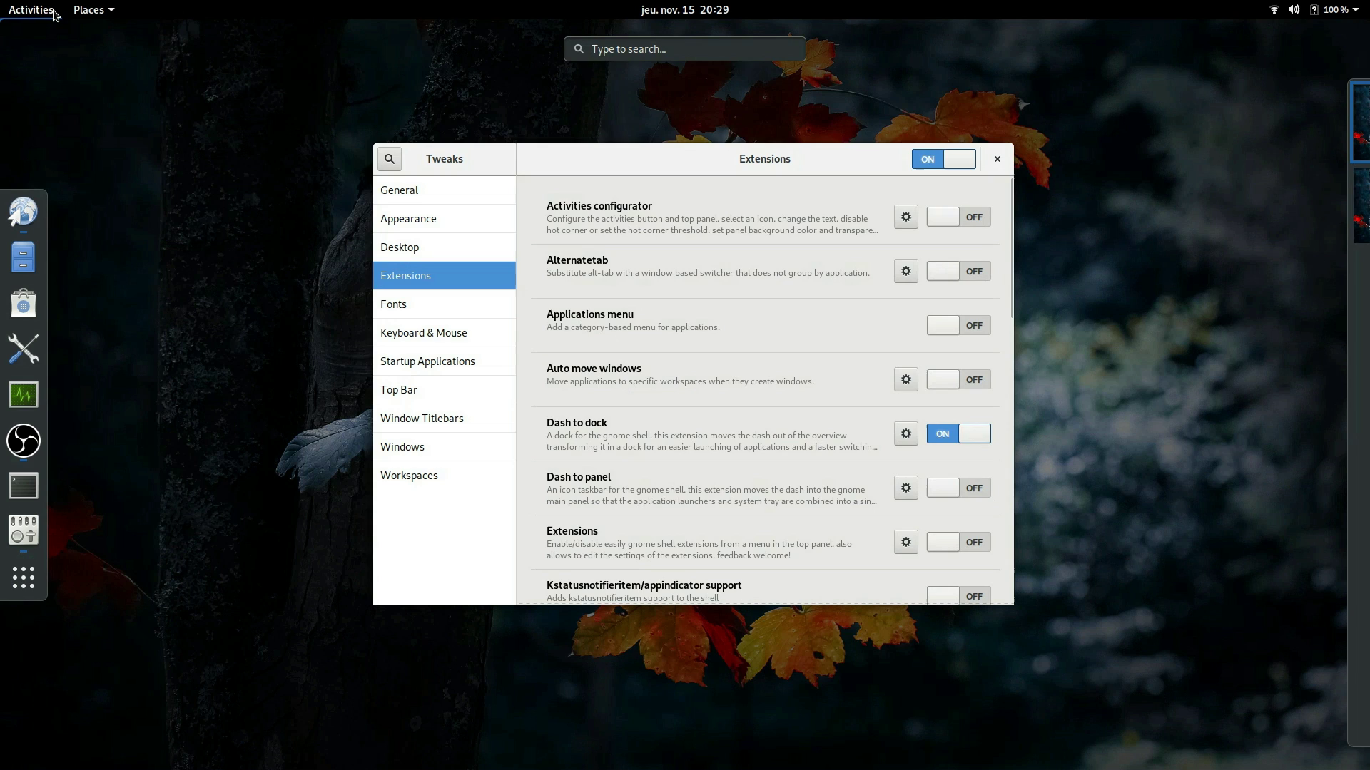
click(32, 9)
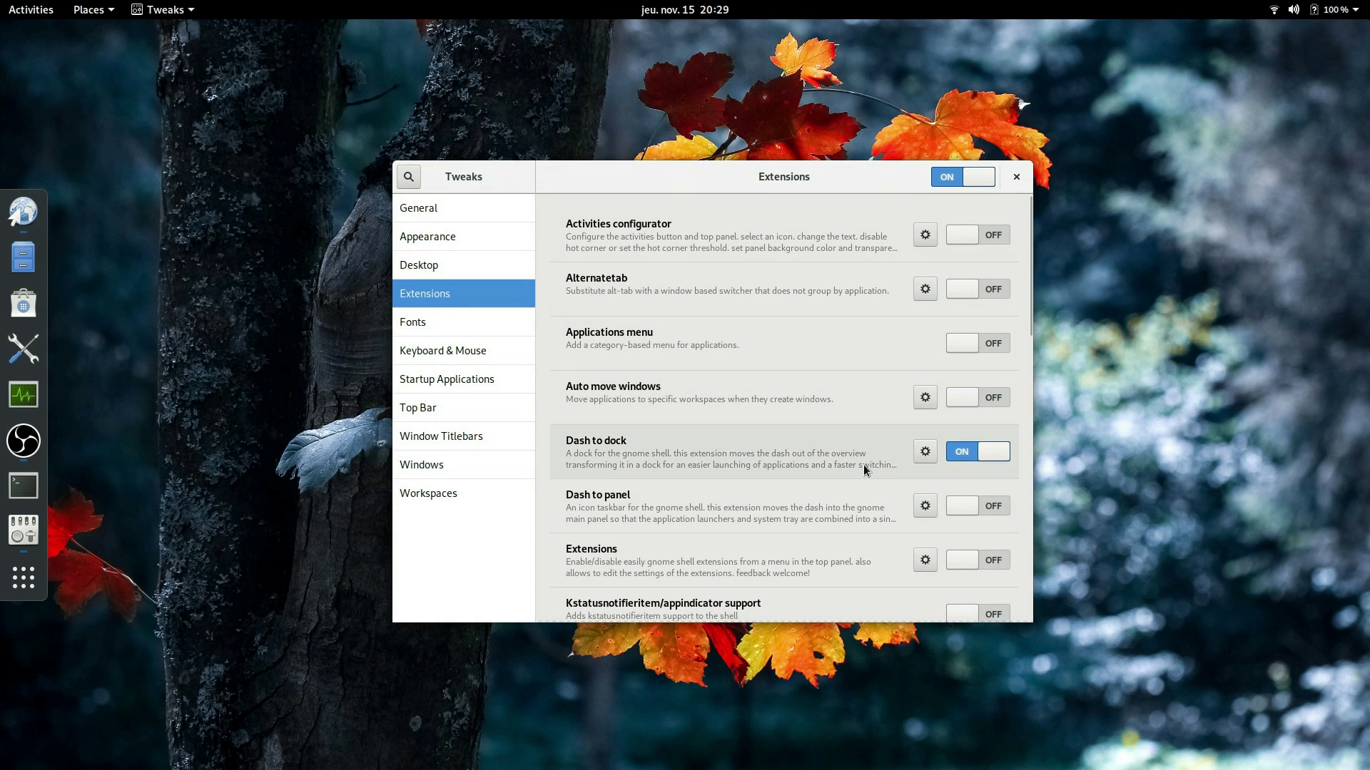
scroll(856, 463, down, 6)
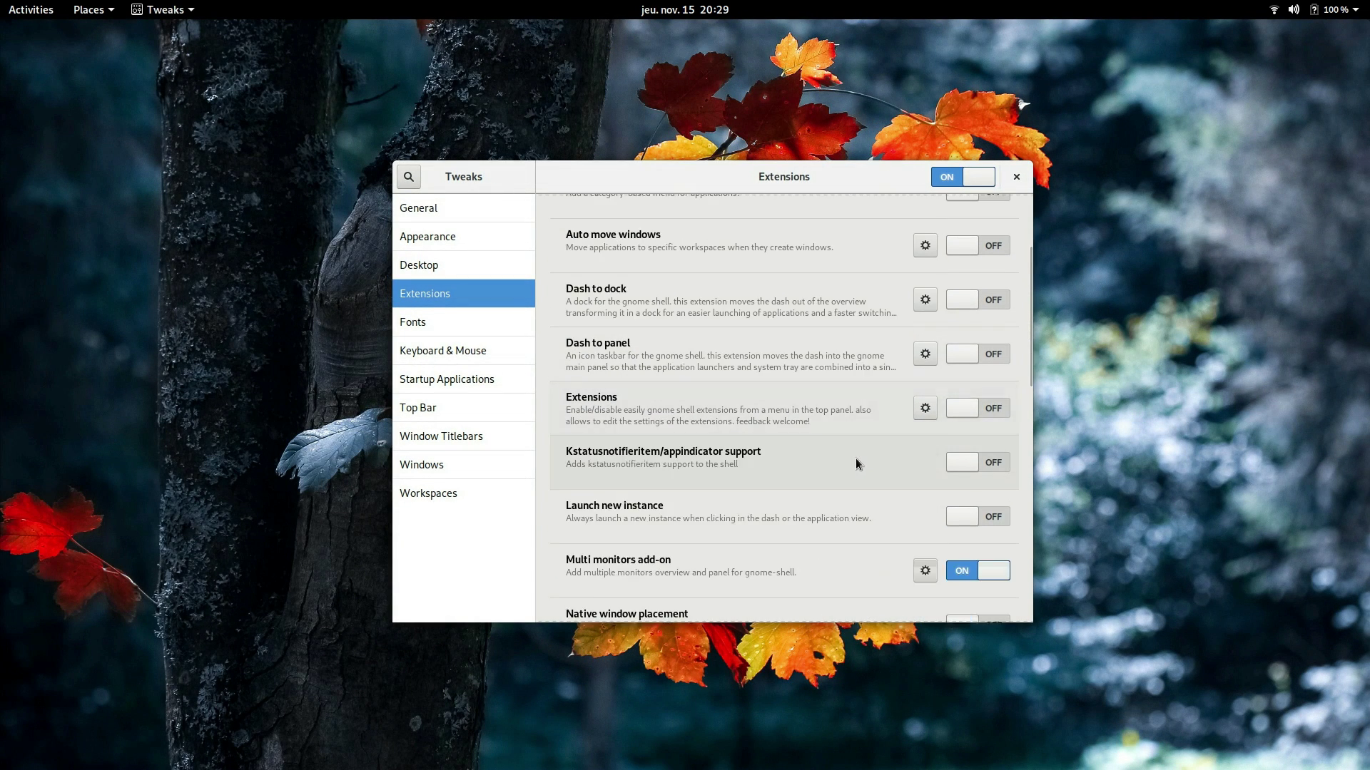
scroll(856, 463, down, 1)
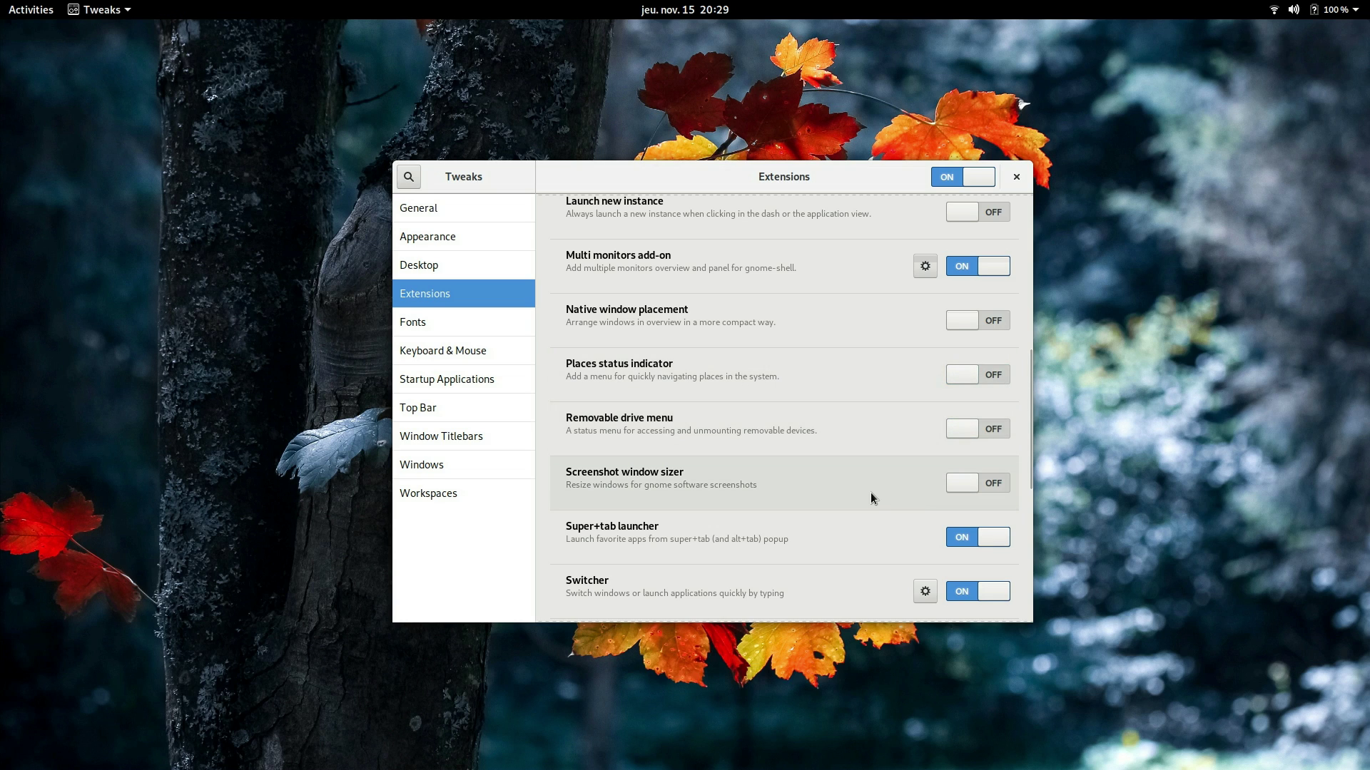
scroll(853, 479, up, 1)
scroll(874, 481, down, 3)
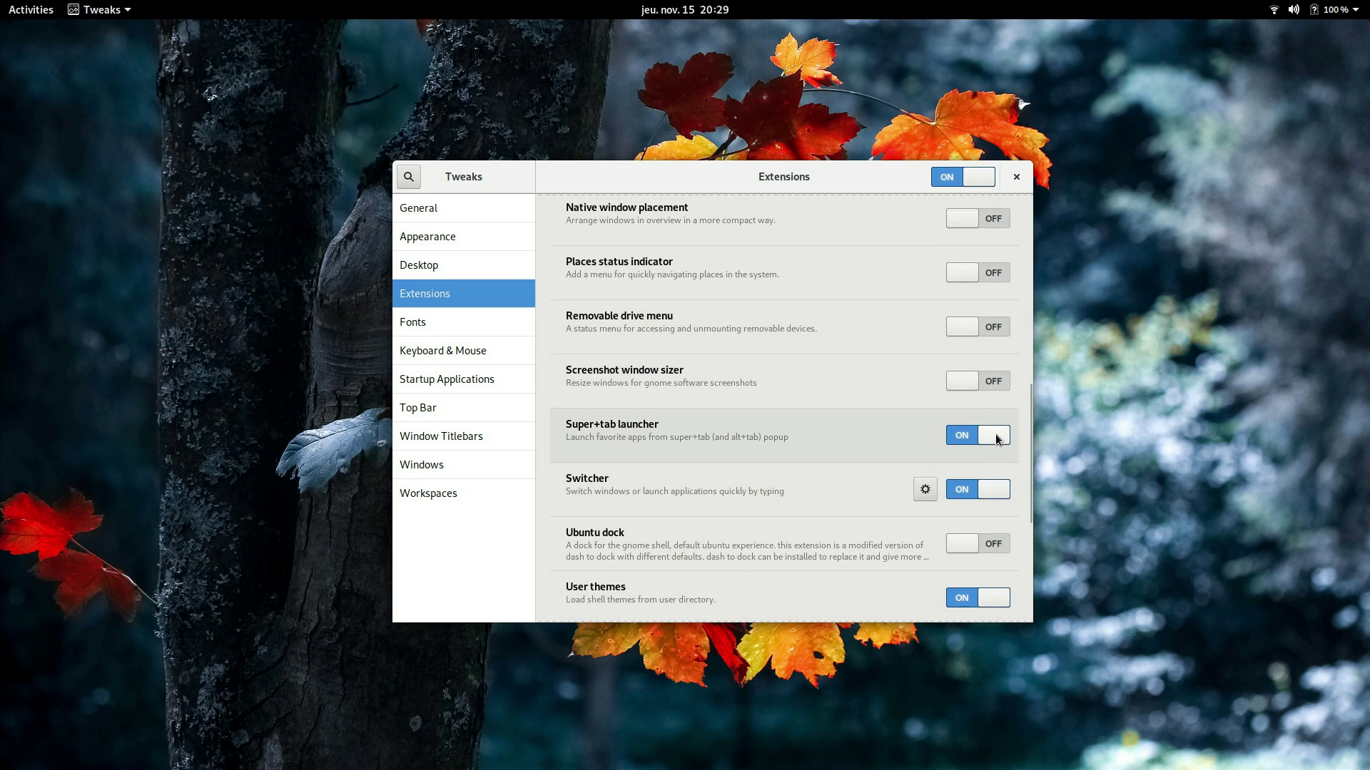
click(991, 489)
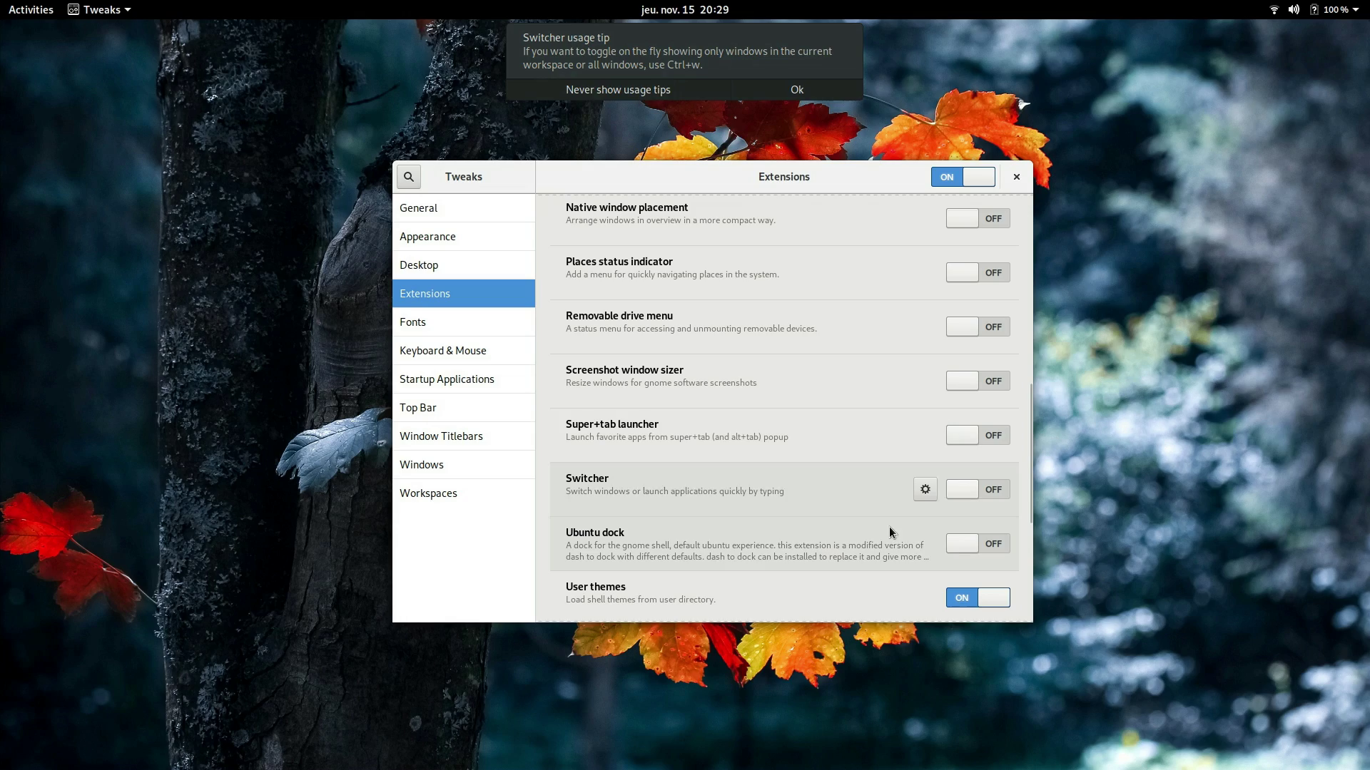
scroll(943, 552, up, 10)
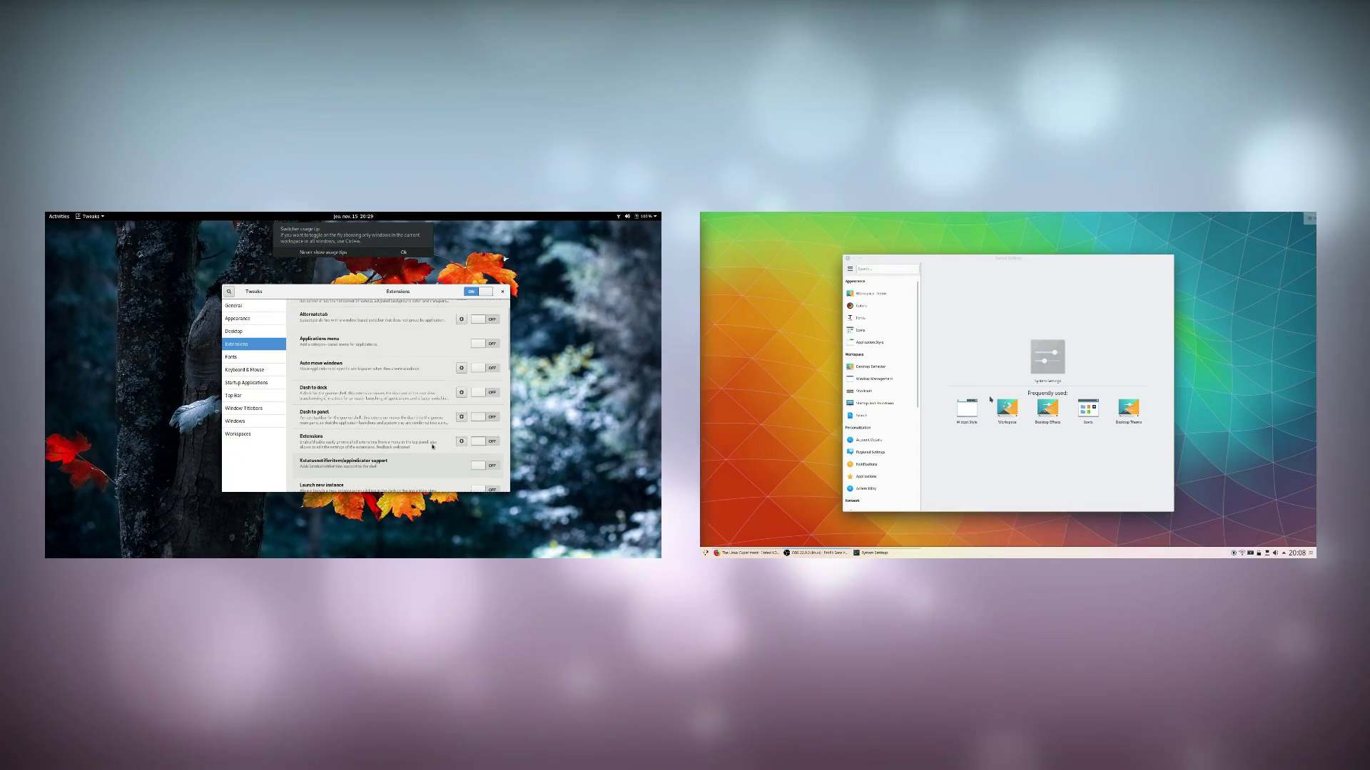
Open Look And Feel and Desktop Theme, then view Dolphin's Previews and Confirmations preferences
click(869, 293)
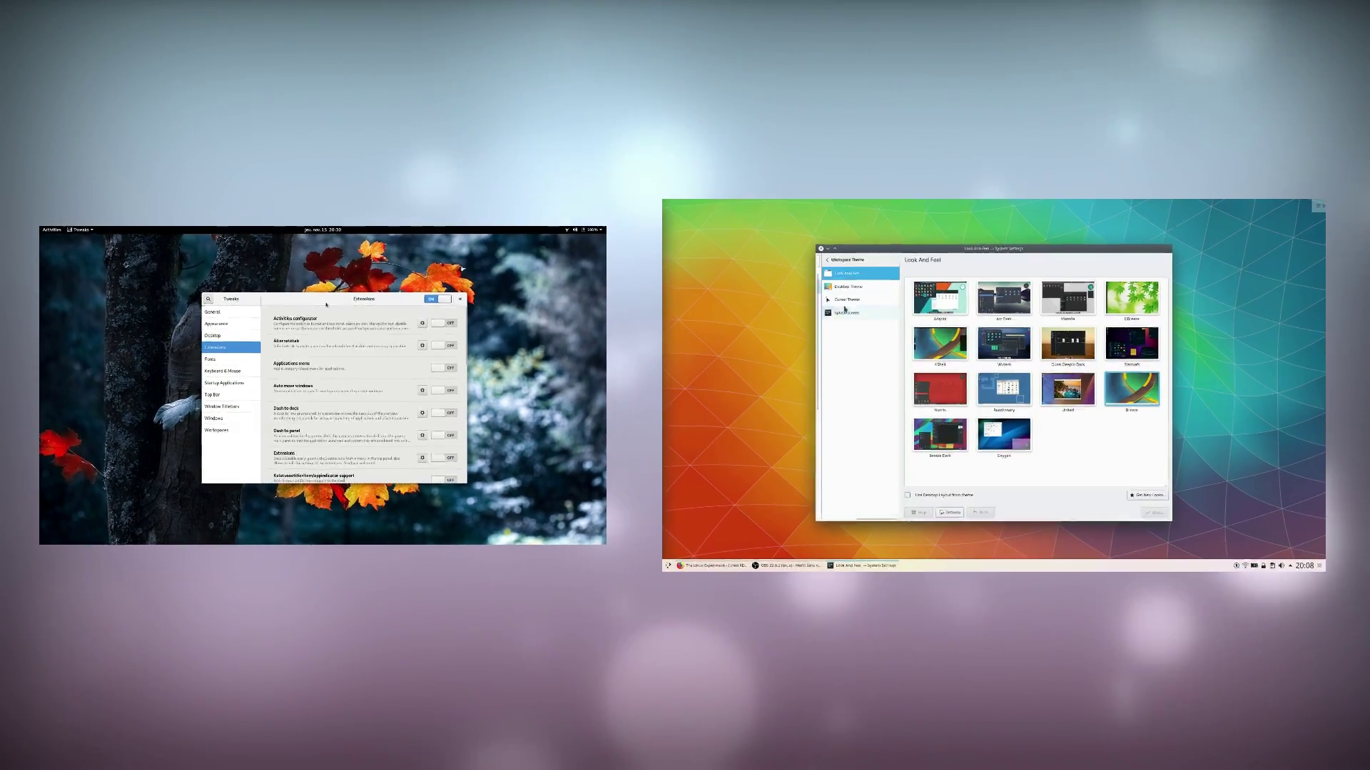
click(768, 262)
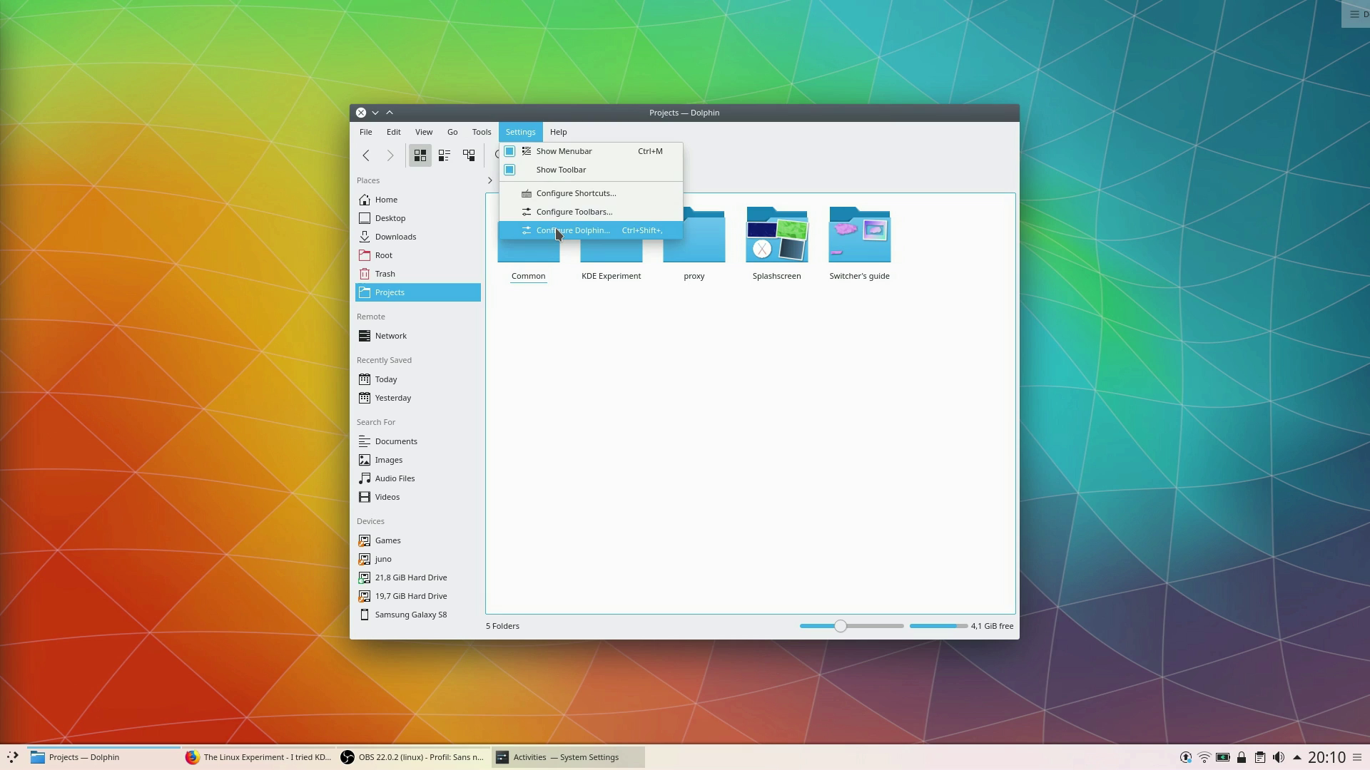
click(557, 231)
click(687, 262)
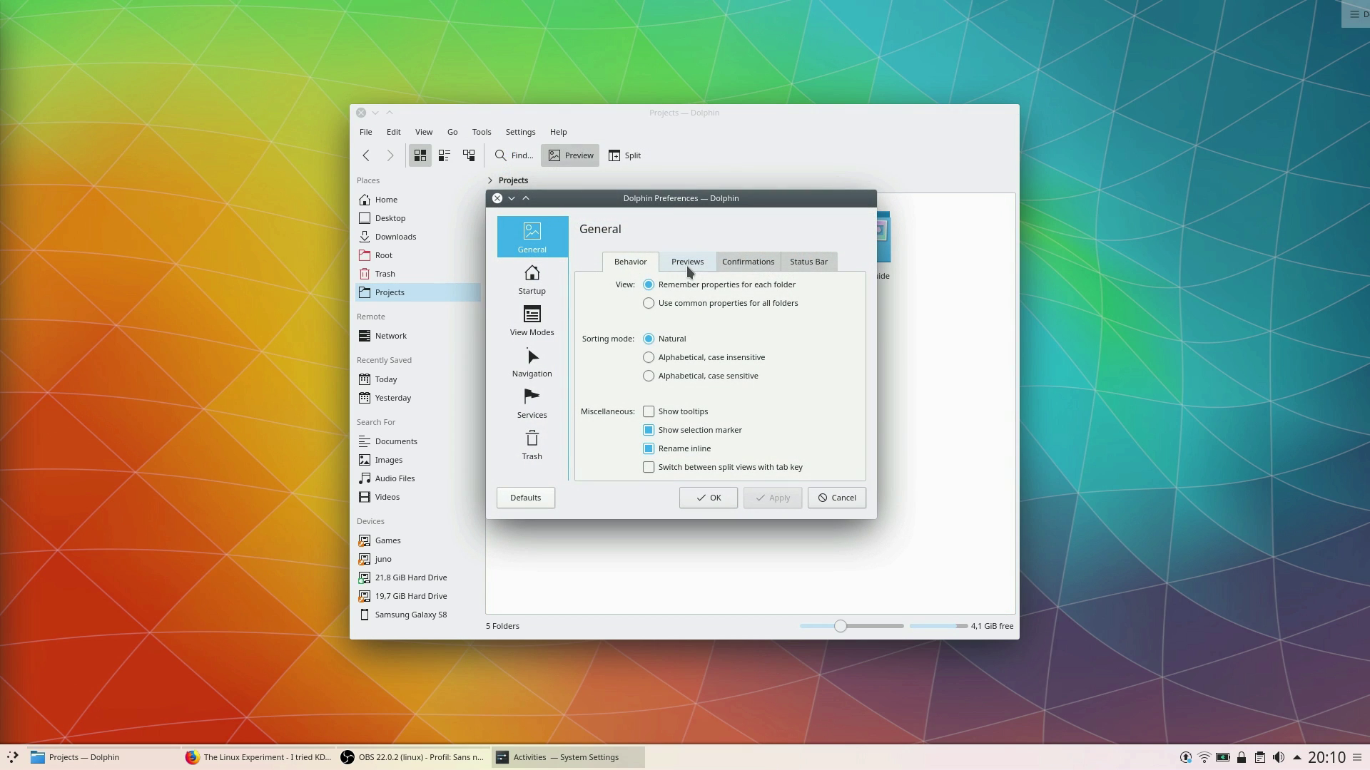
click(747, 262)
Open the launcher and check the battery and brightness status
key(super)
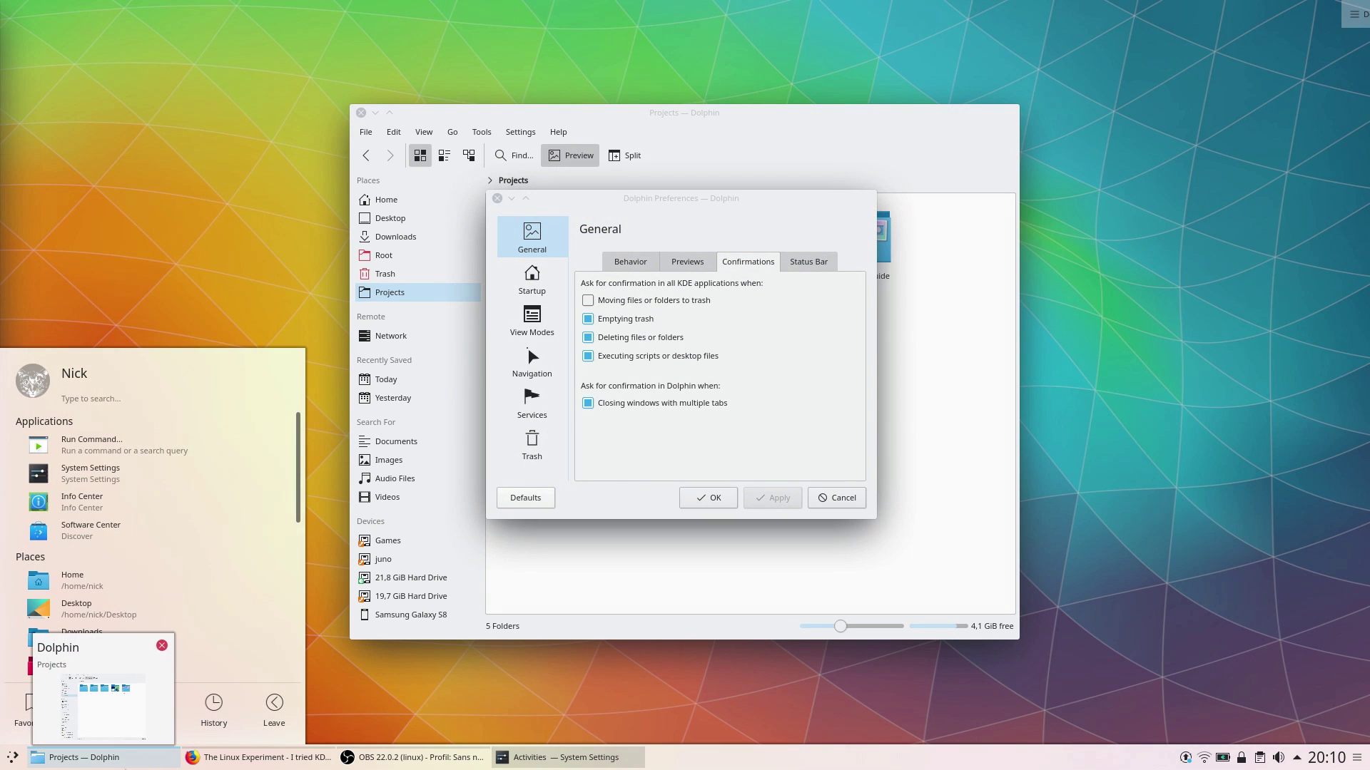
mouse_move(397, 760)
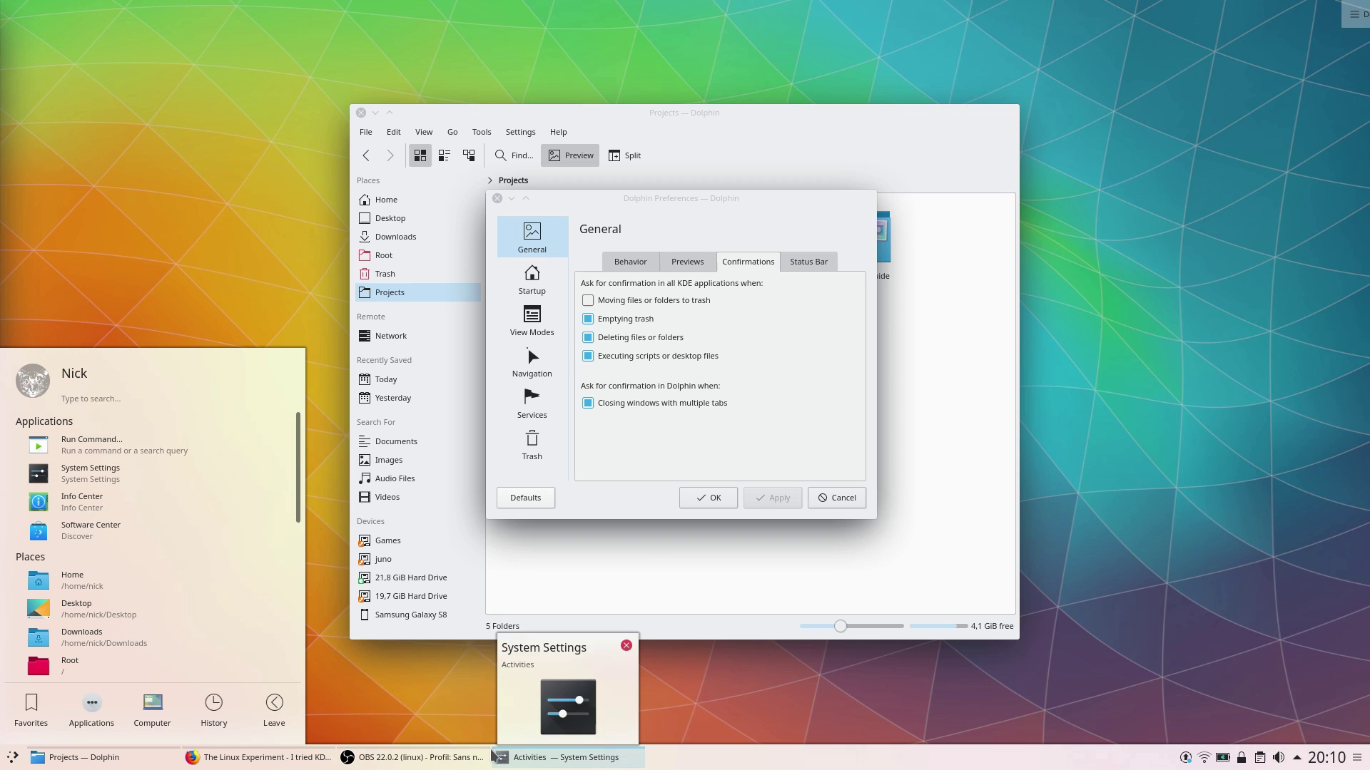
mouse_move(160, 757)
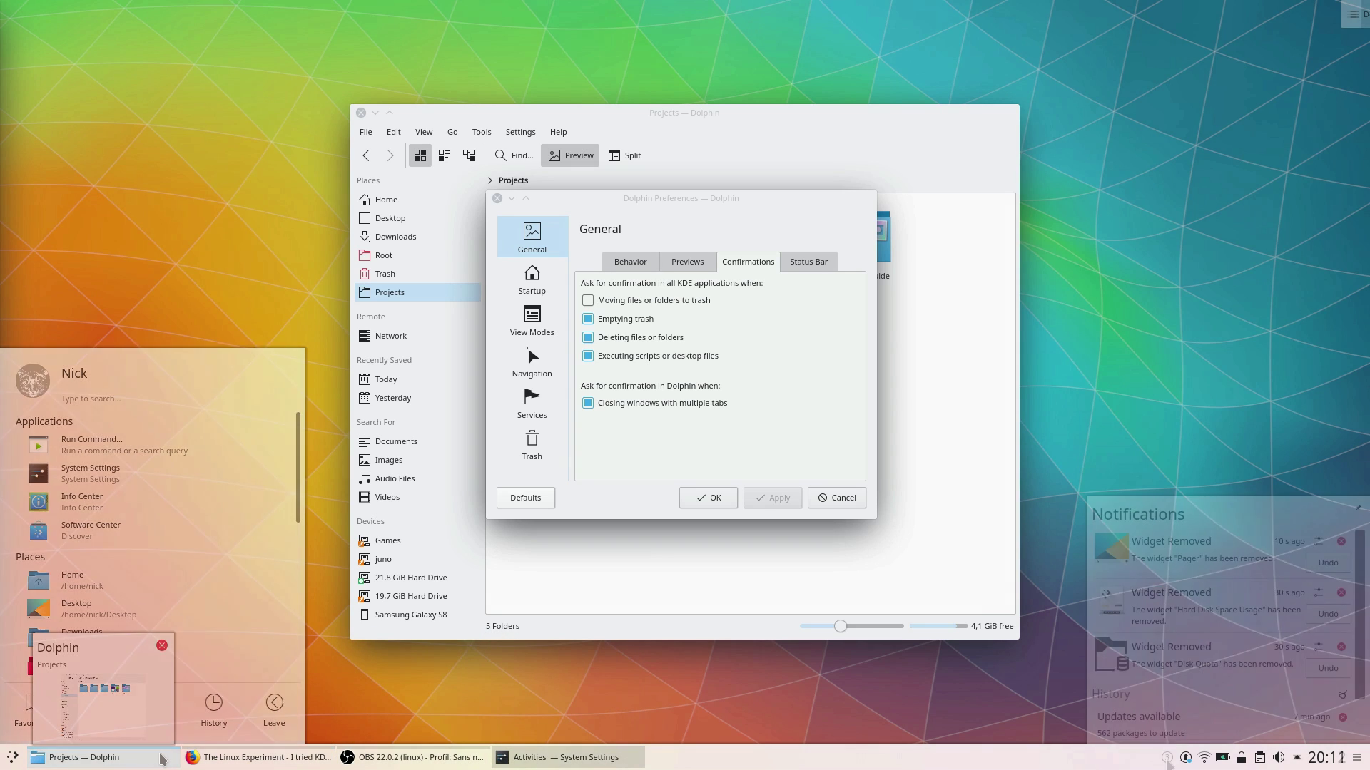
click(1224, 759)
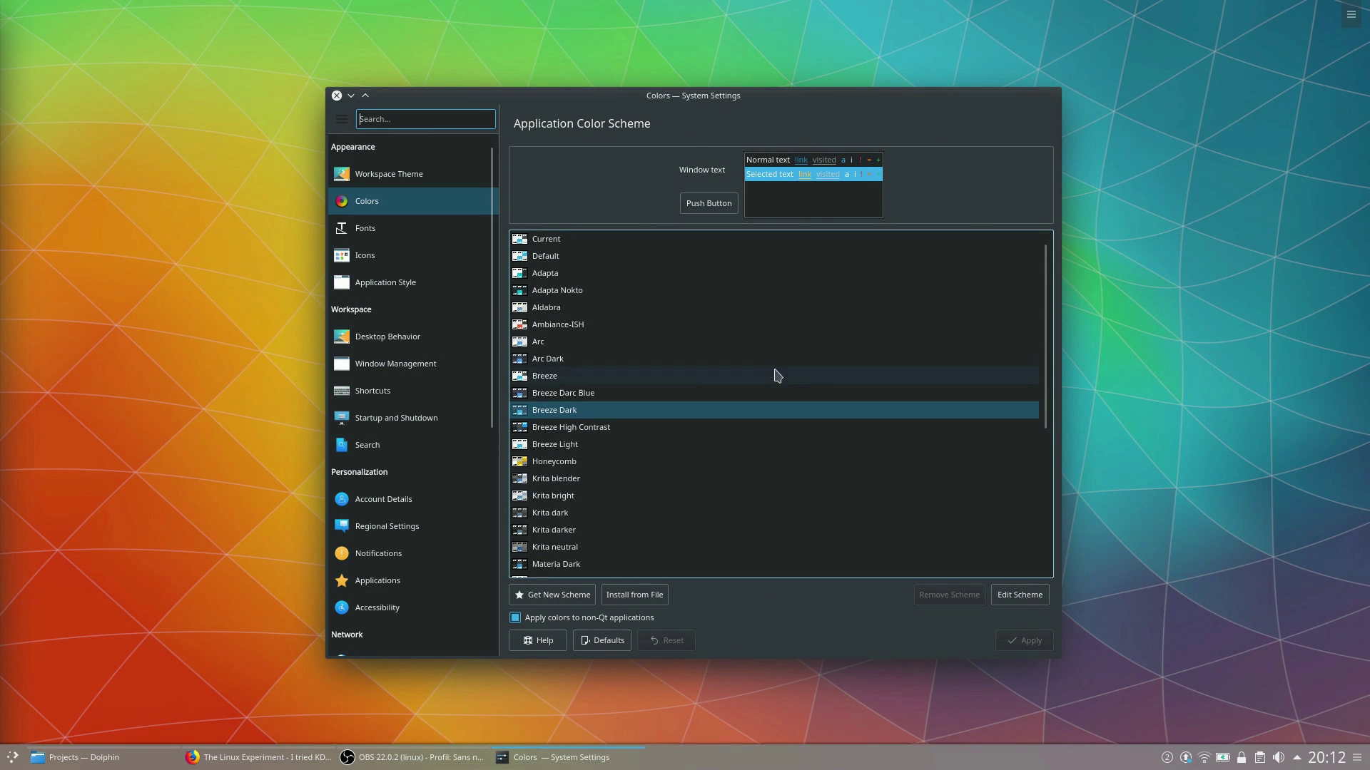
Move Dolphin to the upper right and pick the light Breeze colour scheme
click(110, 766)
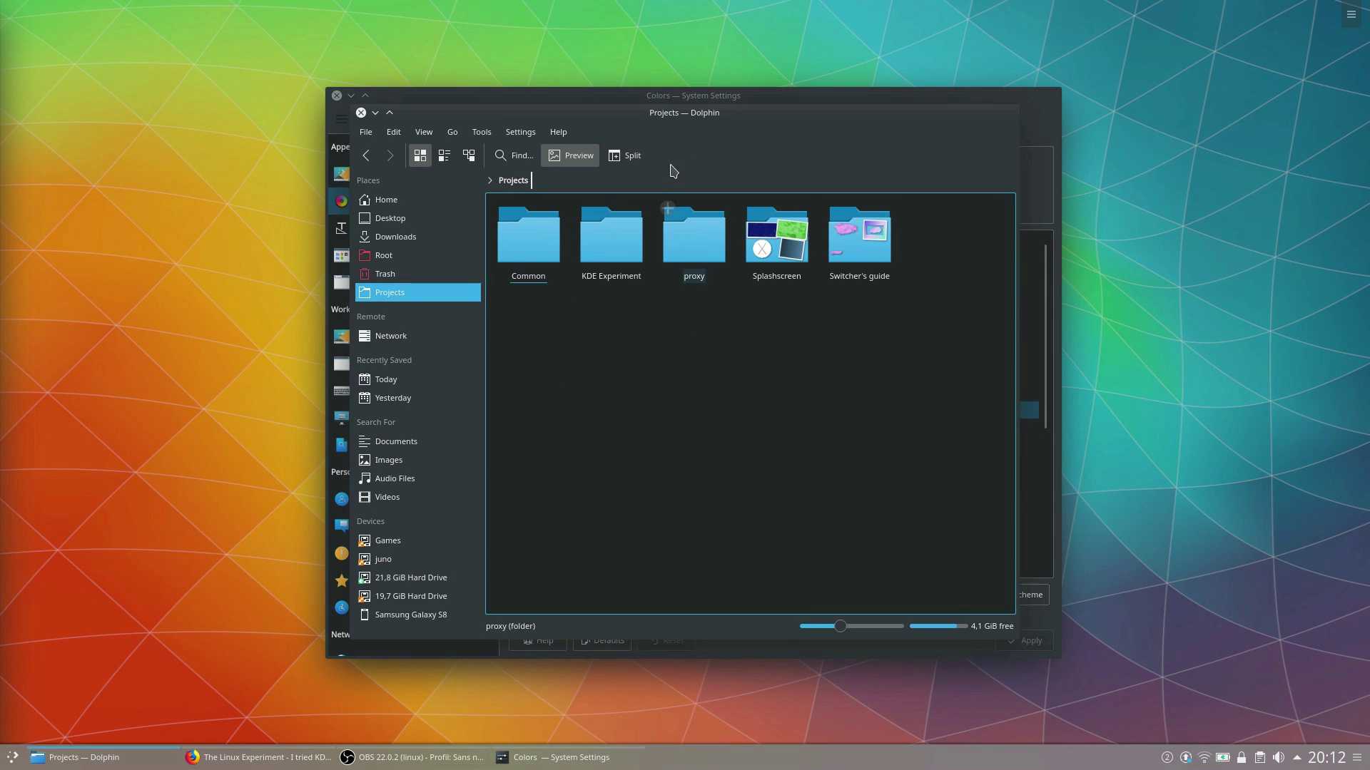
drag(671, 122, 995, 84)
click(628, 95)
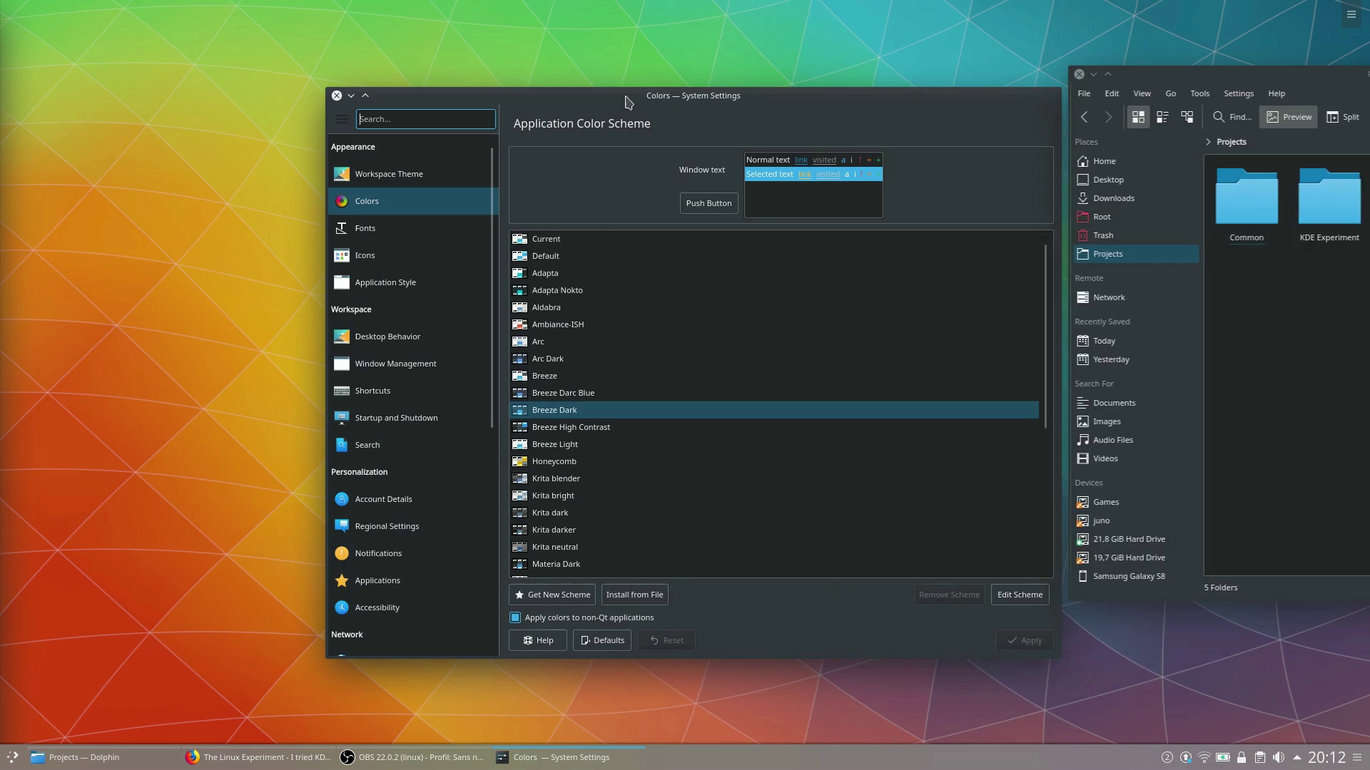
click(544, 377)
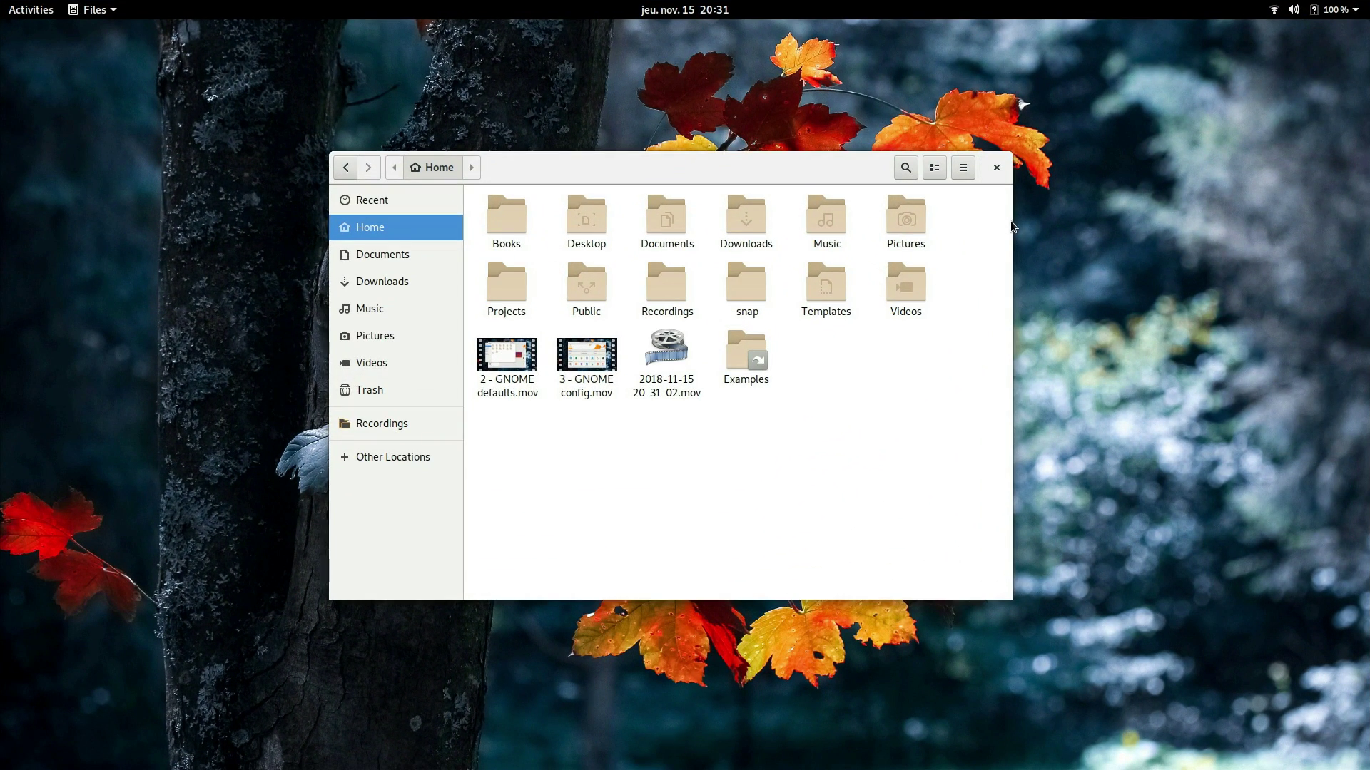
click(962, 169)
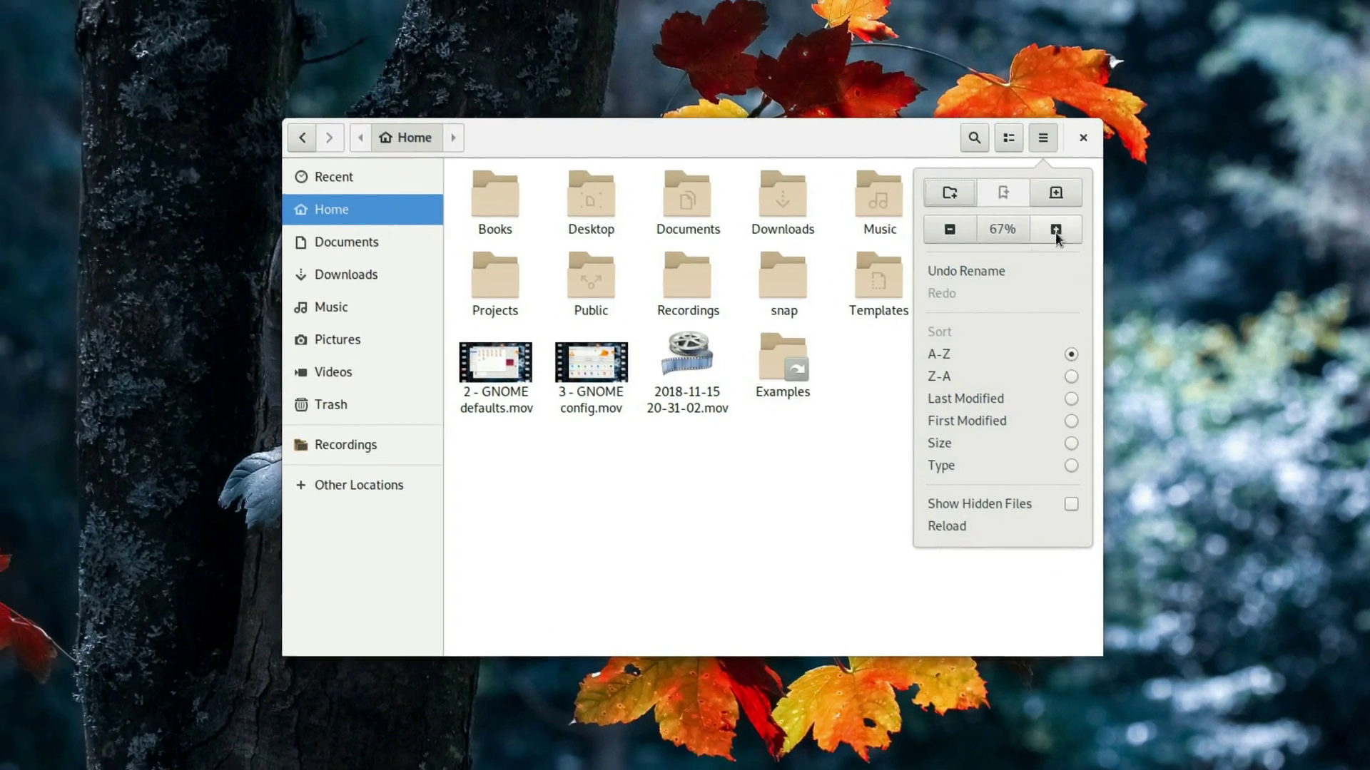
key(Escape)
click(111, 11)
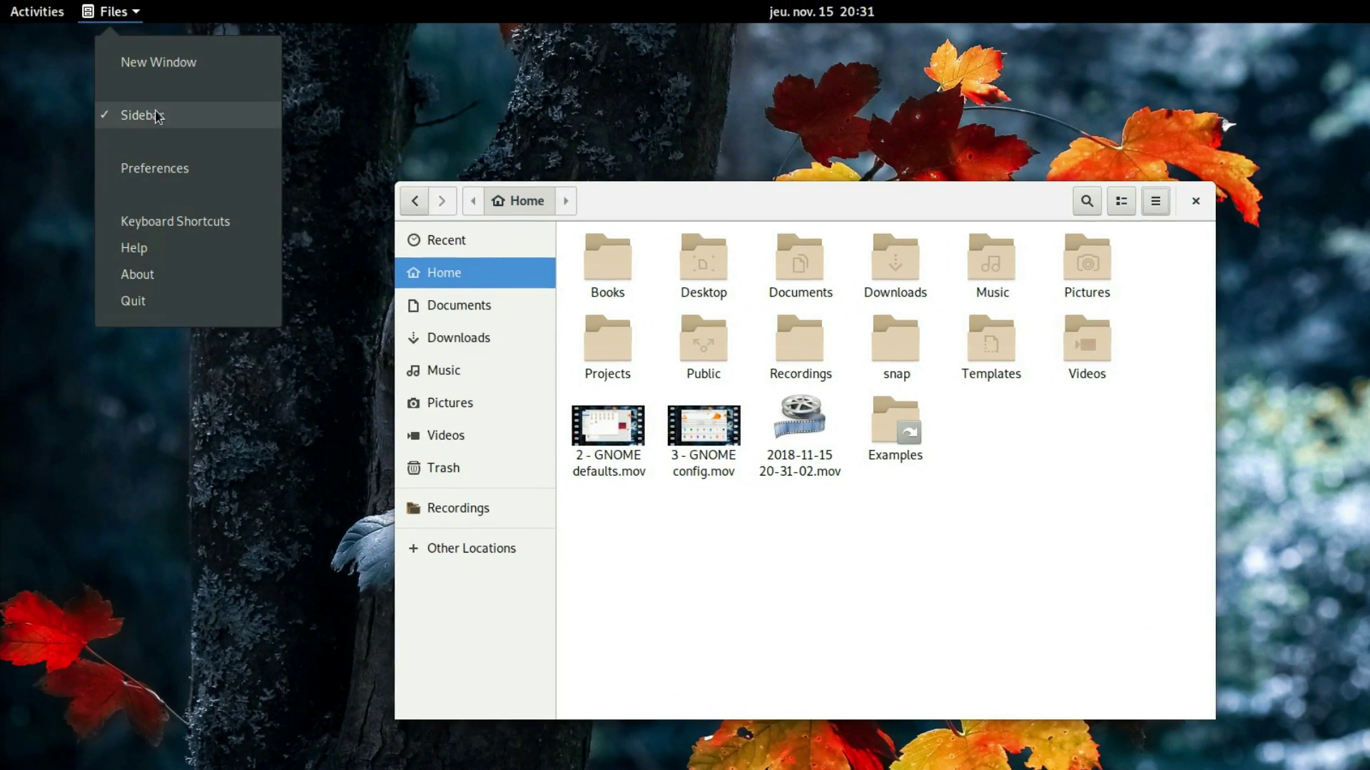
key(super+a)
scroll(860, 383, down, 1)
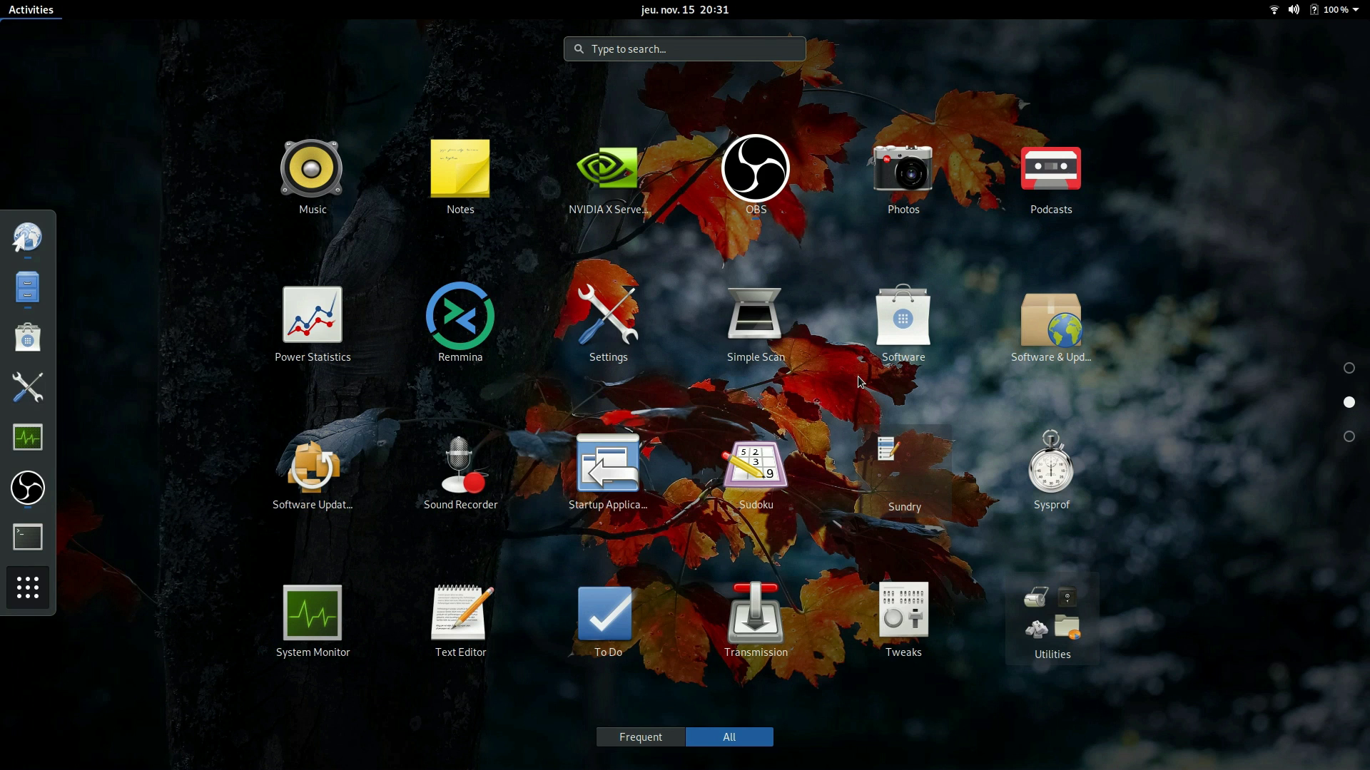
scroll(879, 467, down, 1)
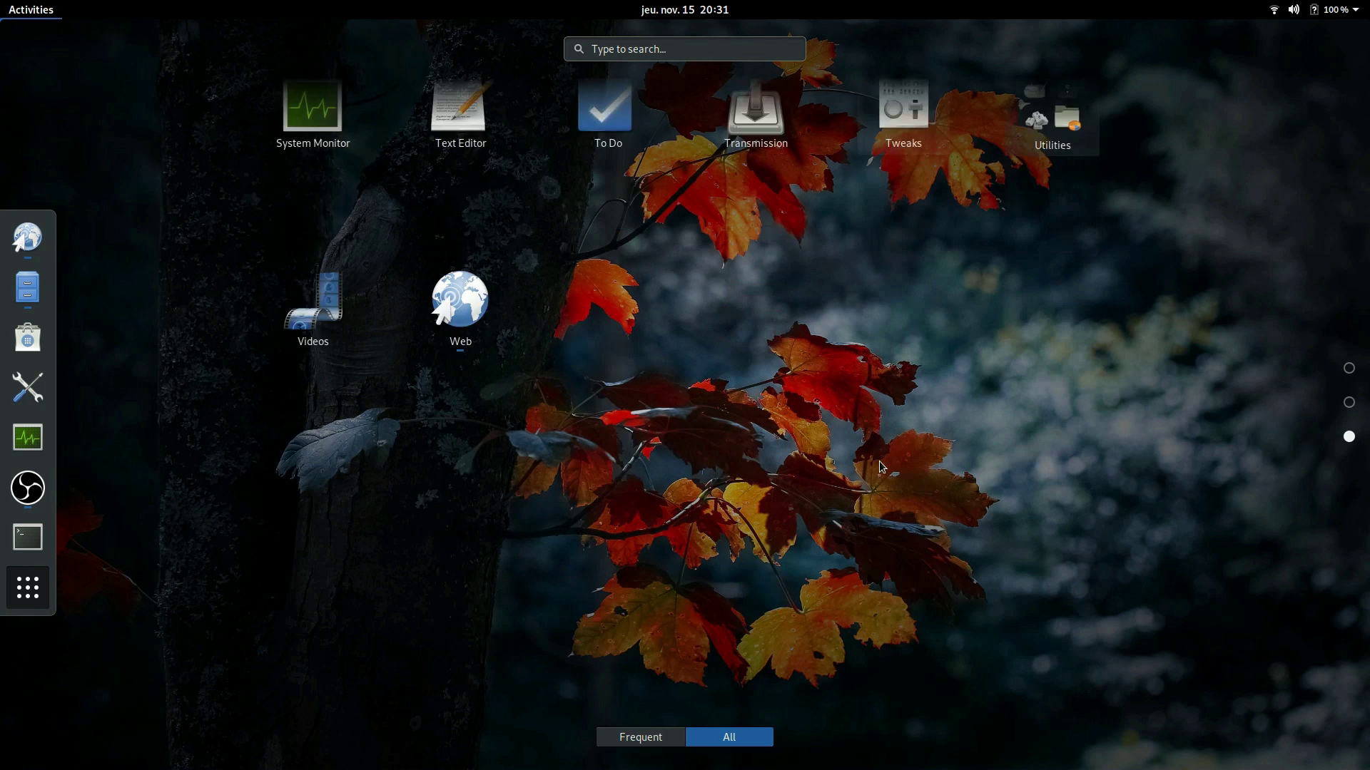
click(11, 7)
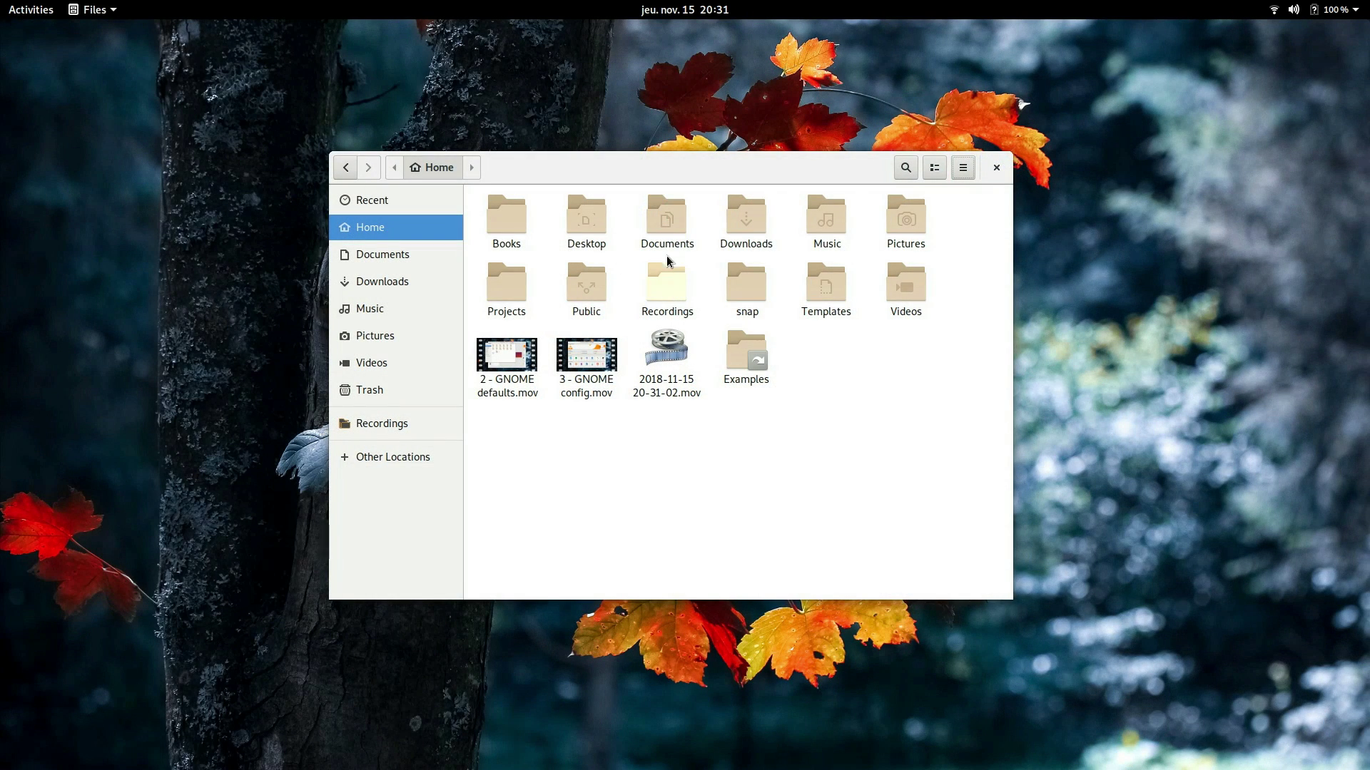
double_click(664, 227)
click(432, 168)
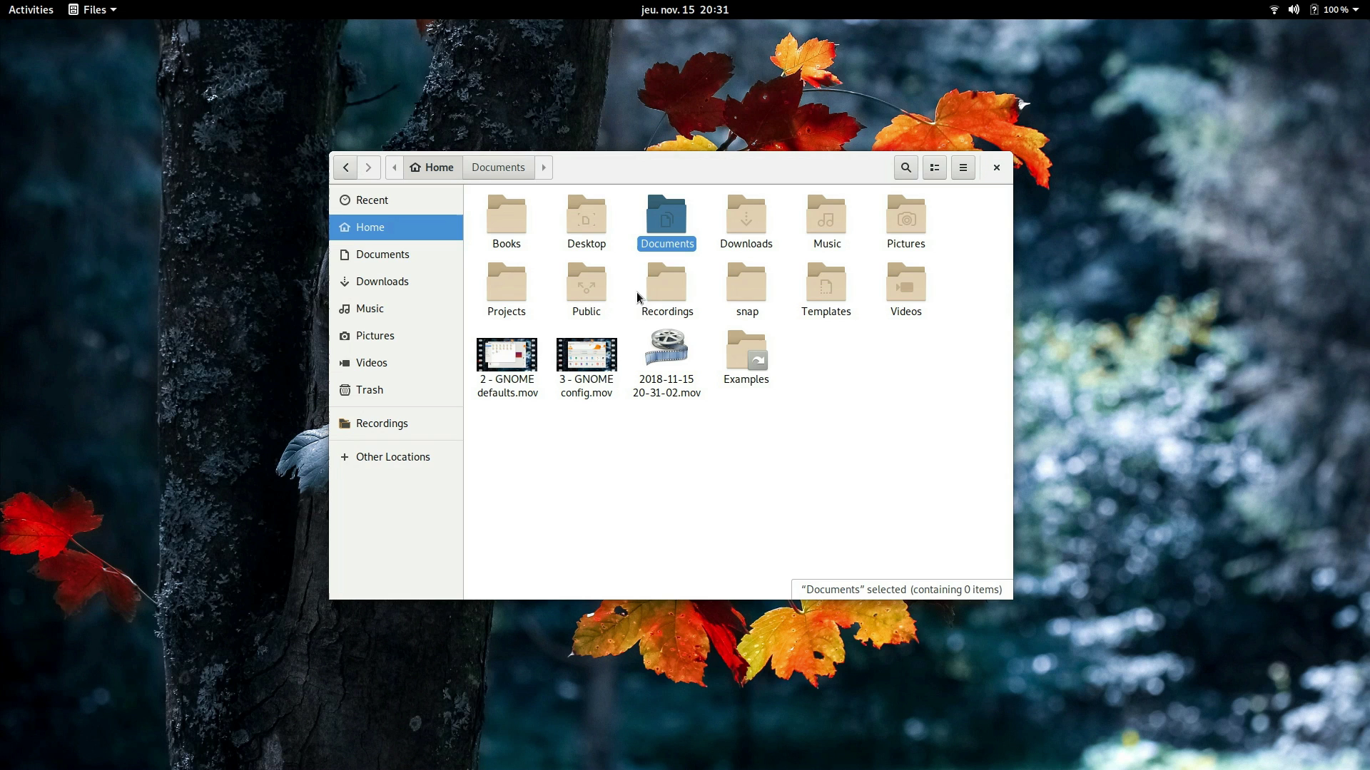
double_click(648, 307)
click(448, 172)
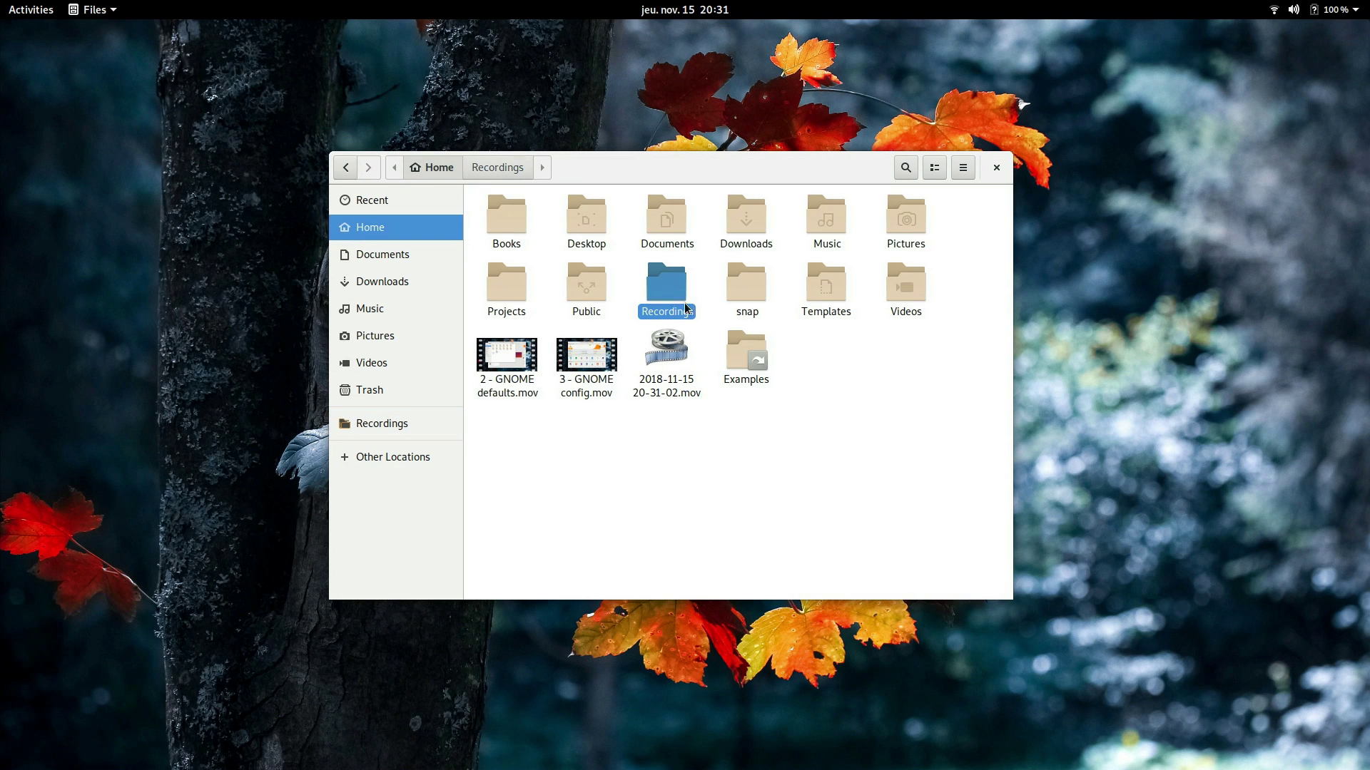
right_click(670, 359)
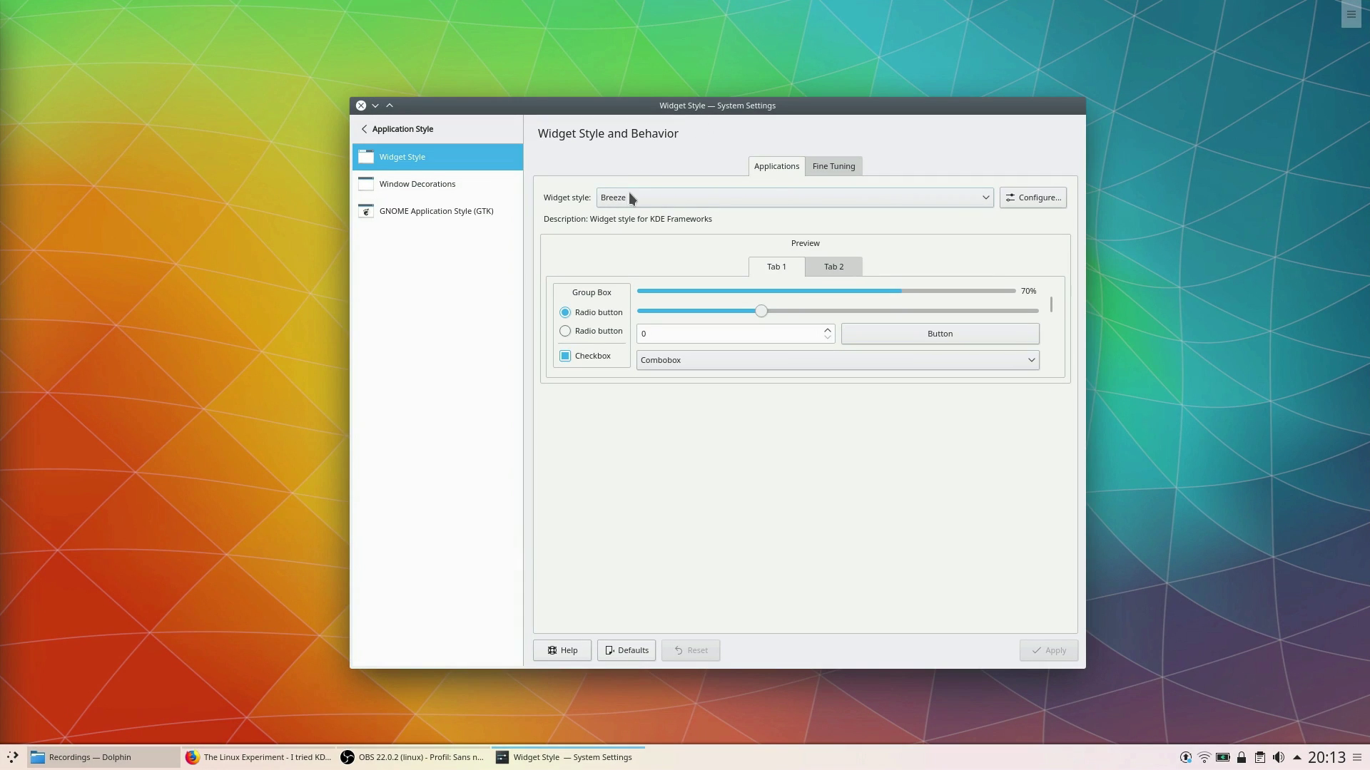
Apply the Fusion, MS Windows 9x, Oxygen and finally Breeze widget styles in turn
click(989, 301)
click(648, 232)
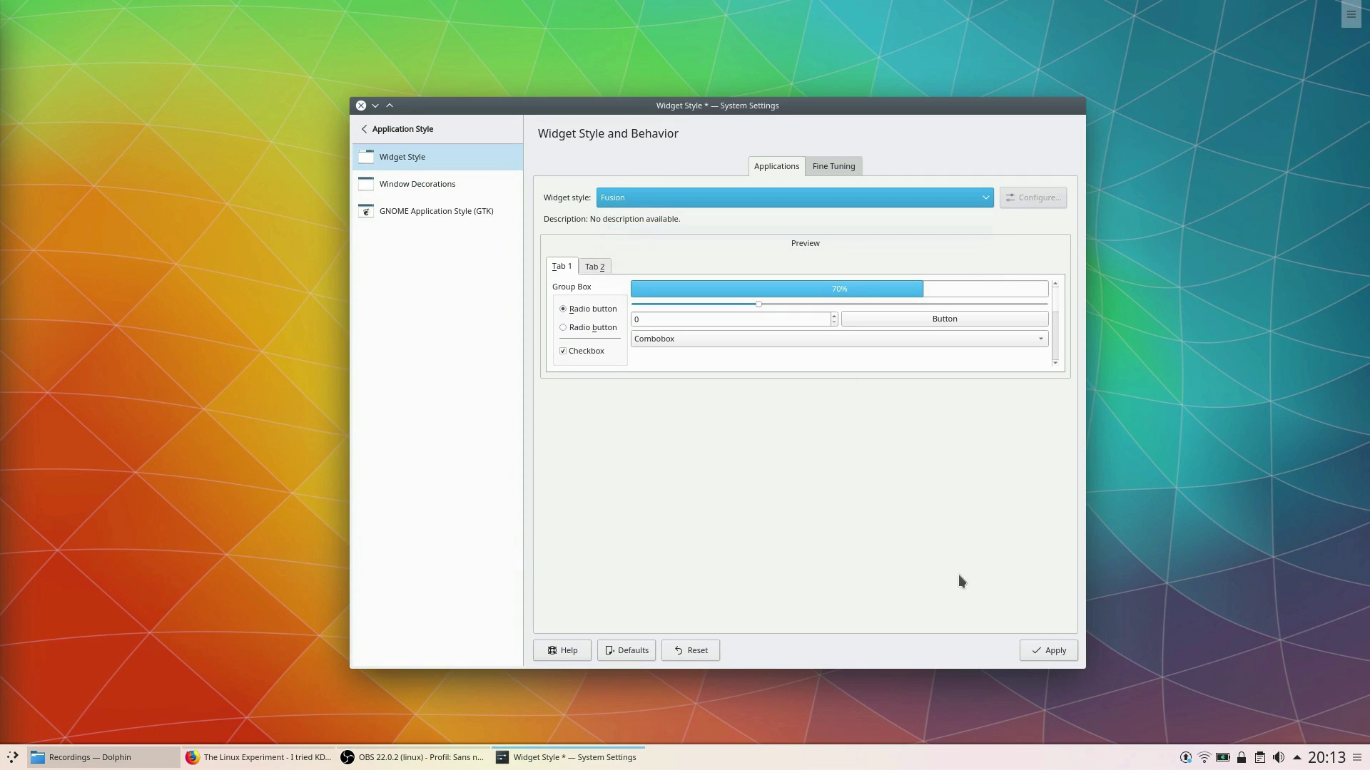
click(1047, 649)
click(636, 188)
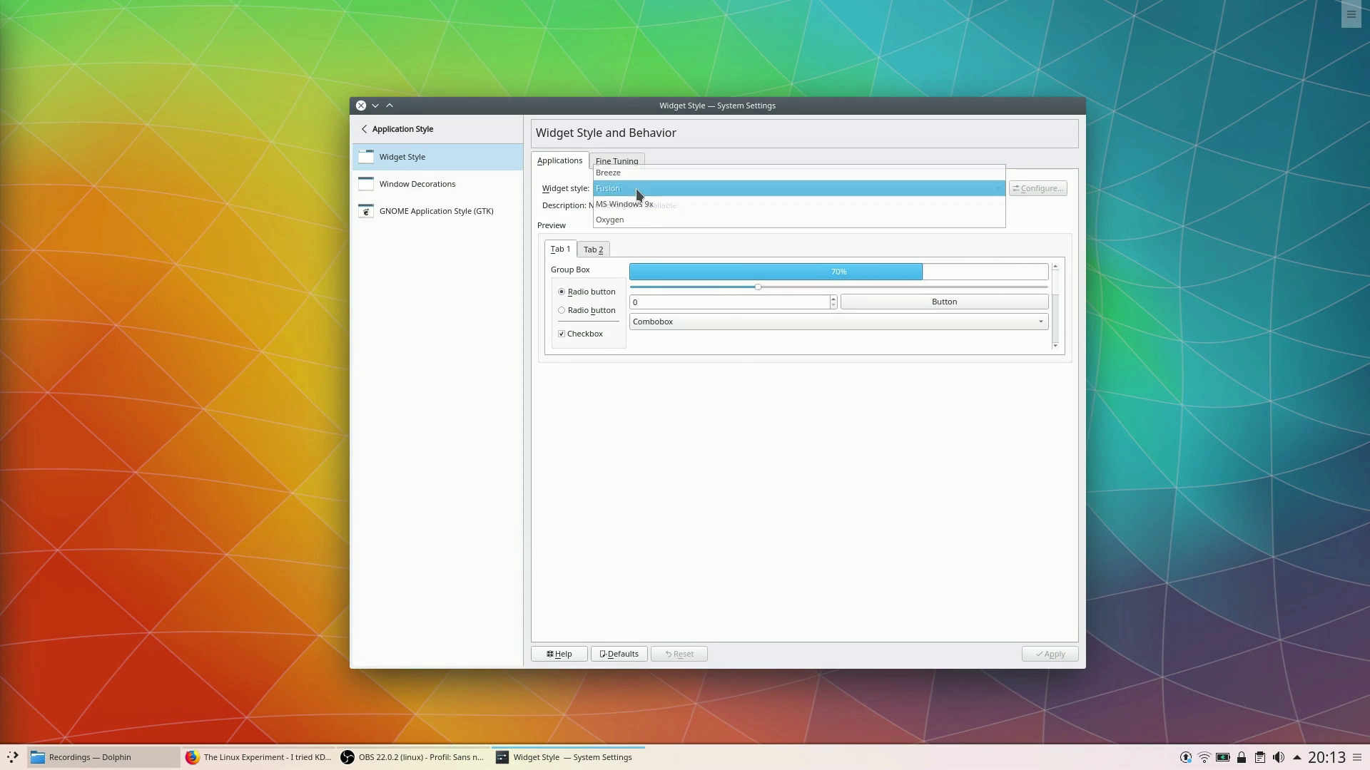
click(631, 206)
click(1049, 654)
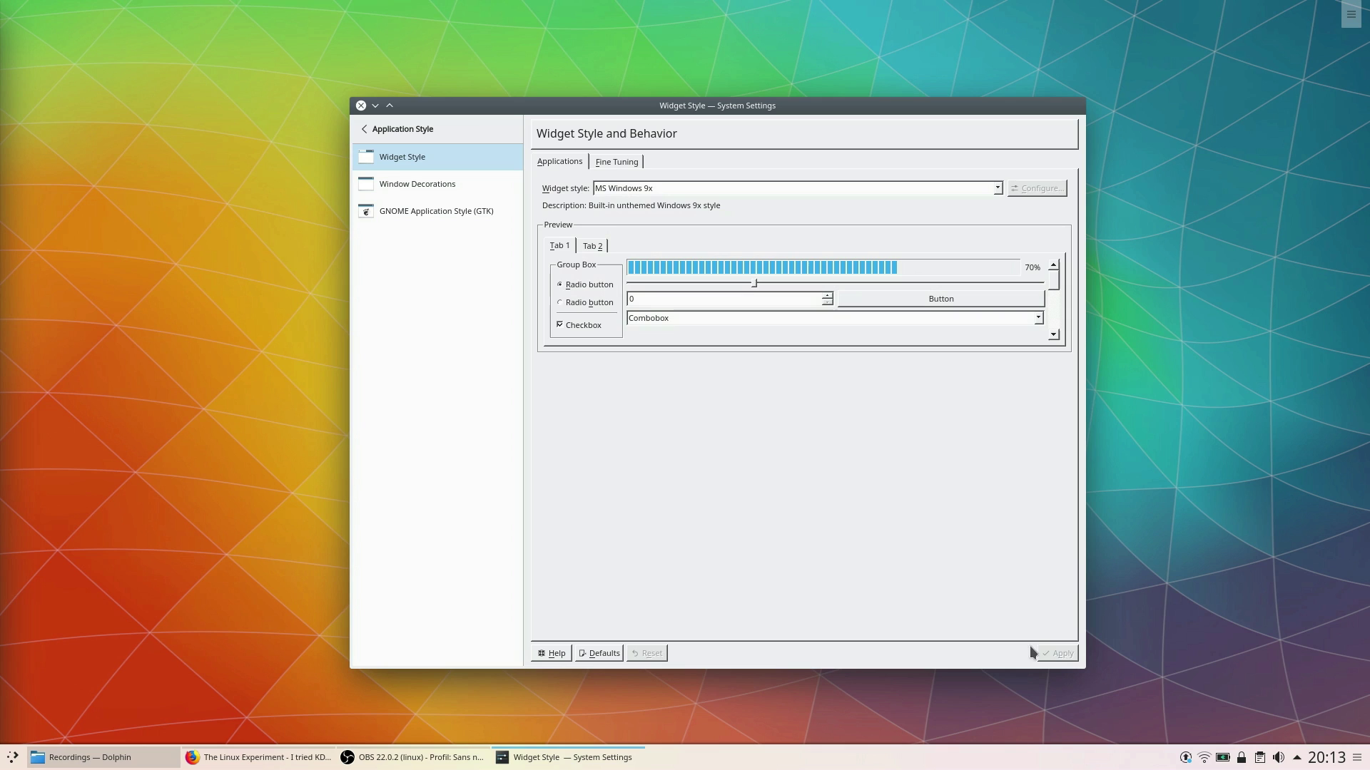
click(659, 188)
click(655, 251)
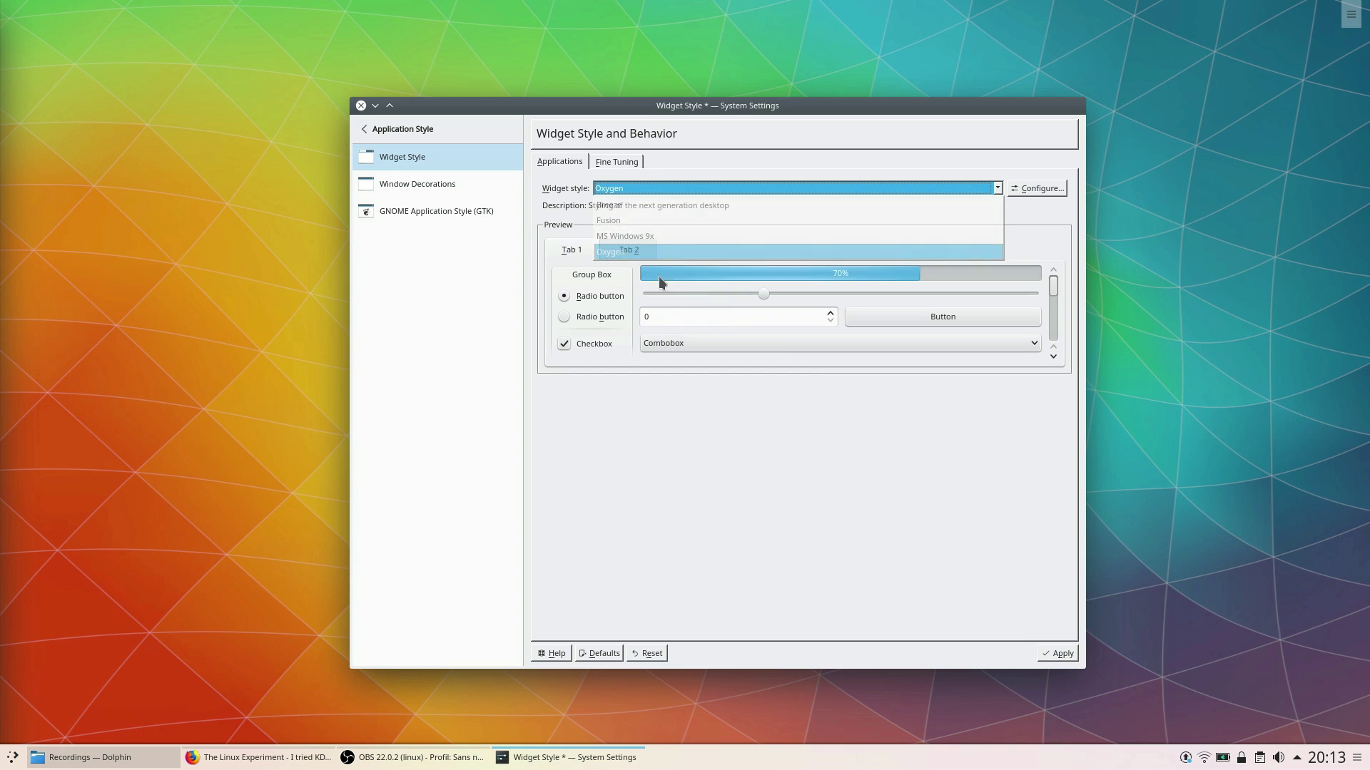
click(1058, 654)
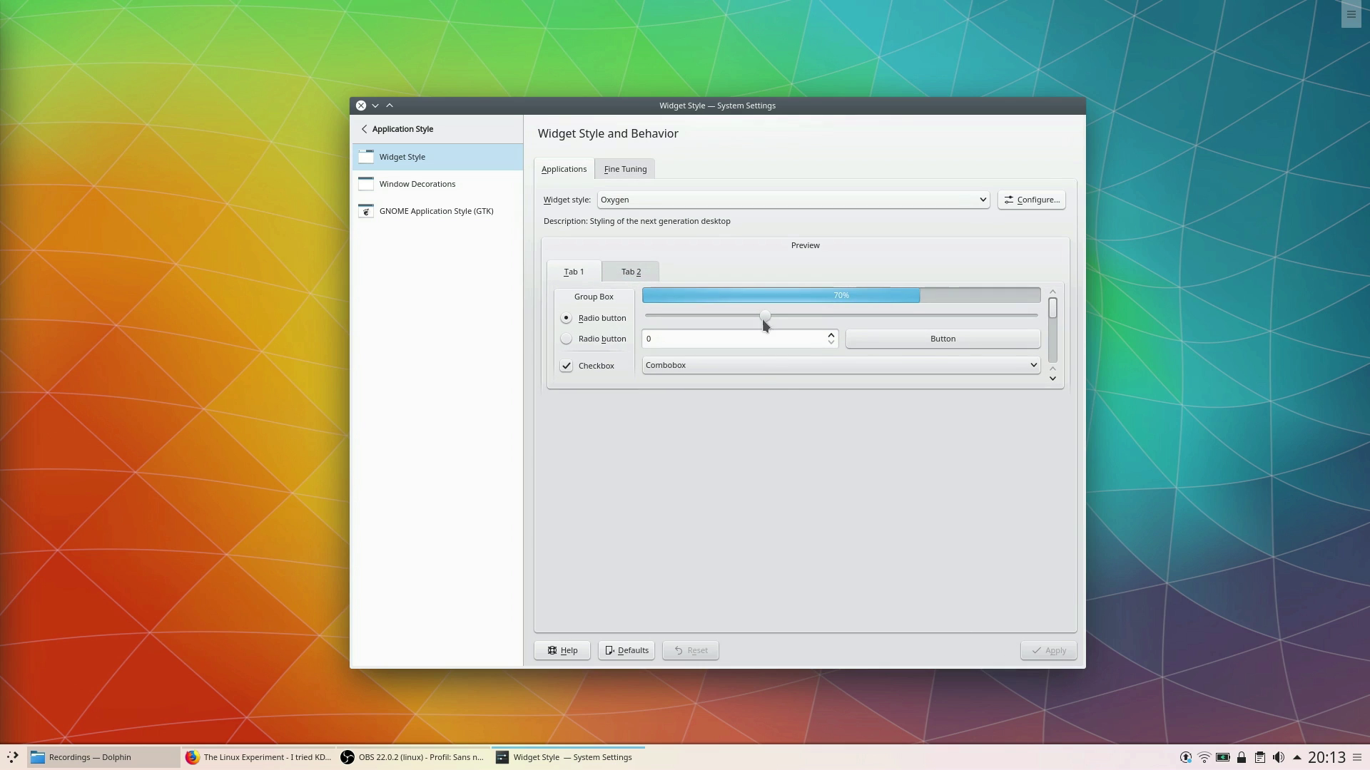
click(642, 199)
click(620, 214)
click(1043, 651)
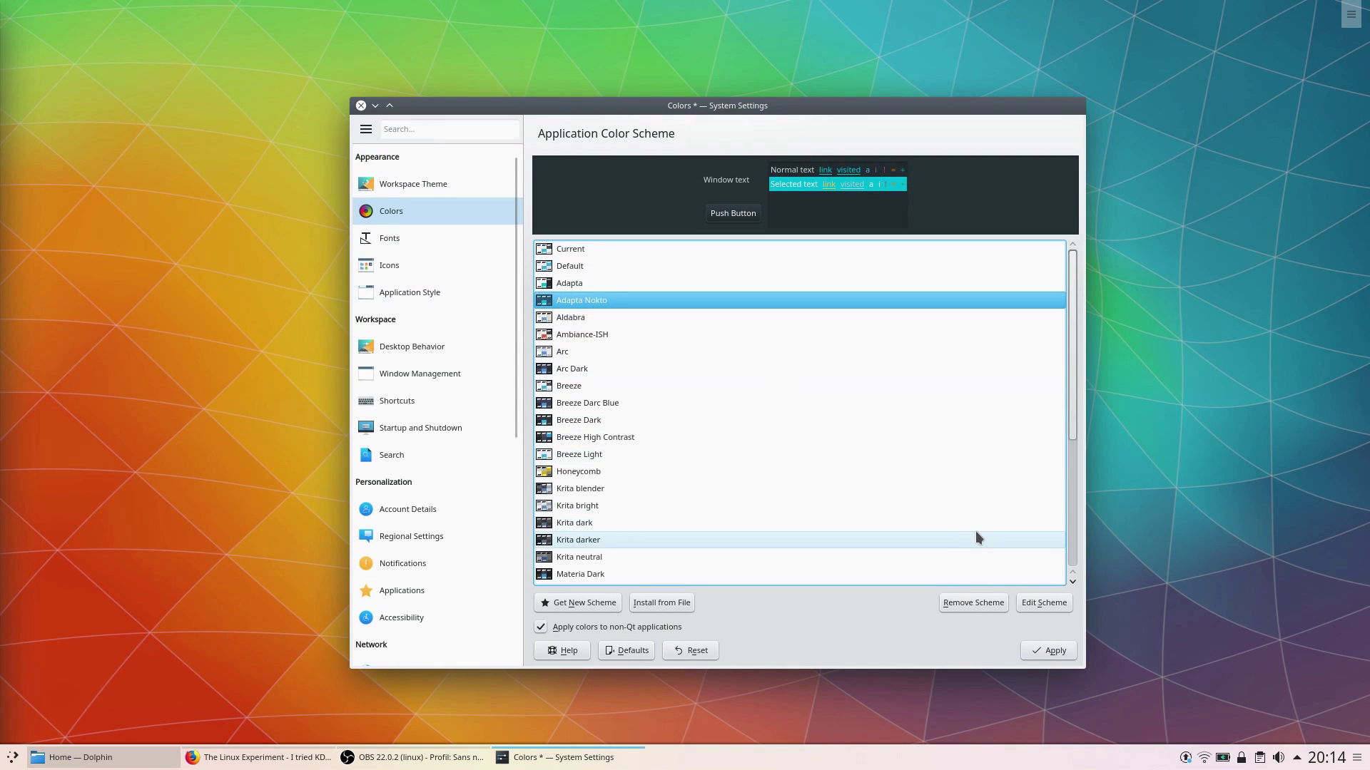
Apply the Adapta Nokto, Krita blender and Quasi Deepin Dark colour schemes, then select Starcraft
click(1036, 650)
click(608, 488)
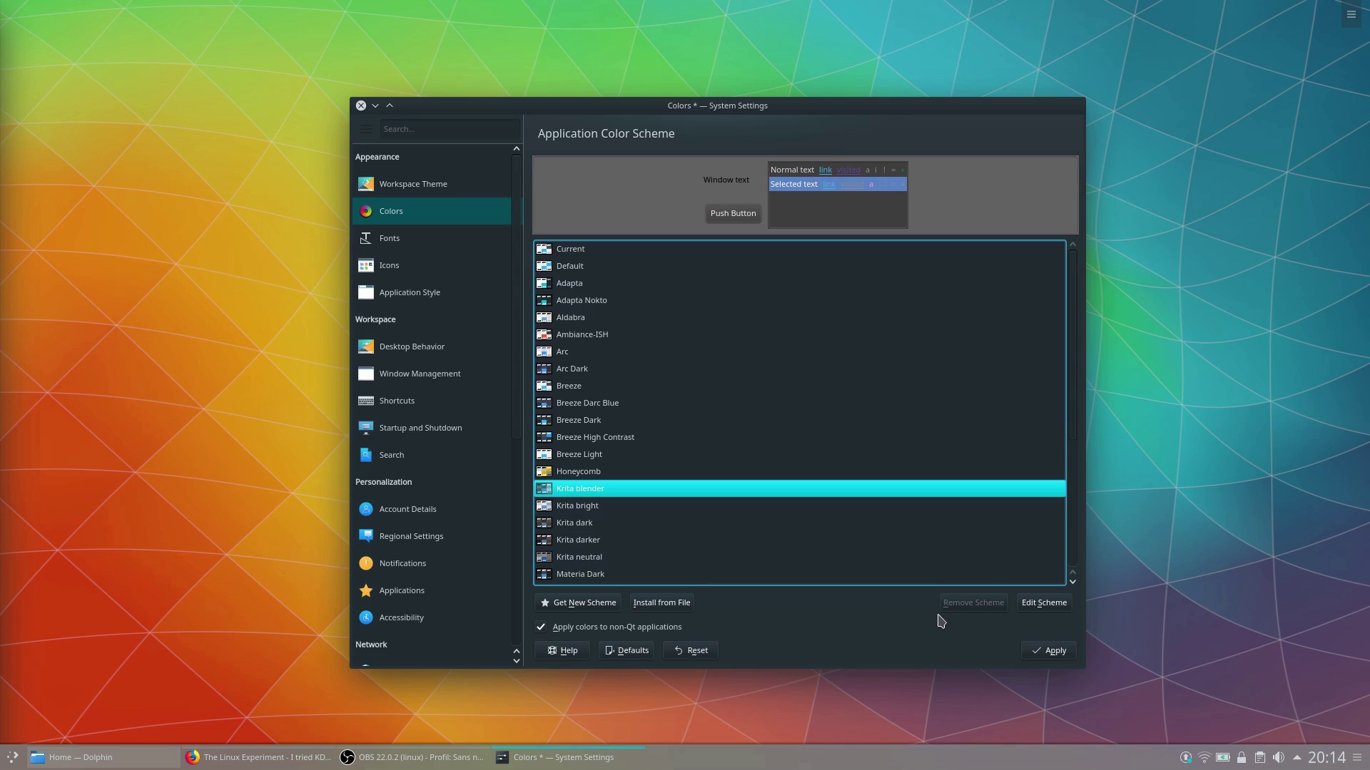
click(1045, 651)
scroll(734, 468, down, 4)
click(620, 472)
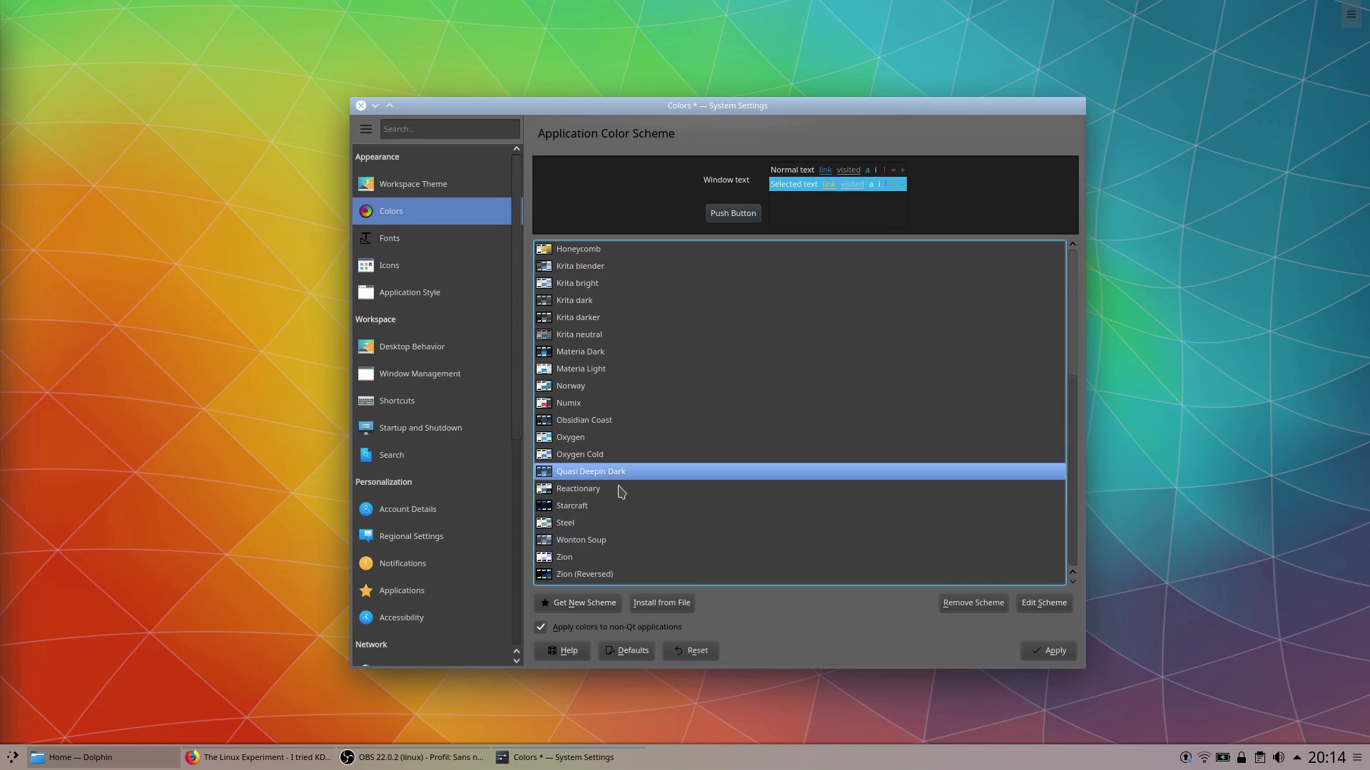
click(1048, 651)
click(611, 505)
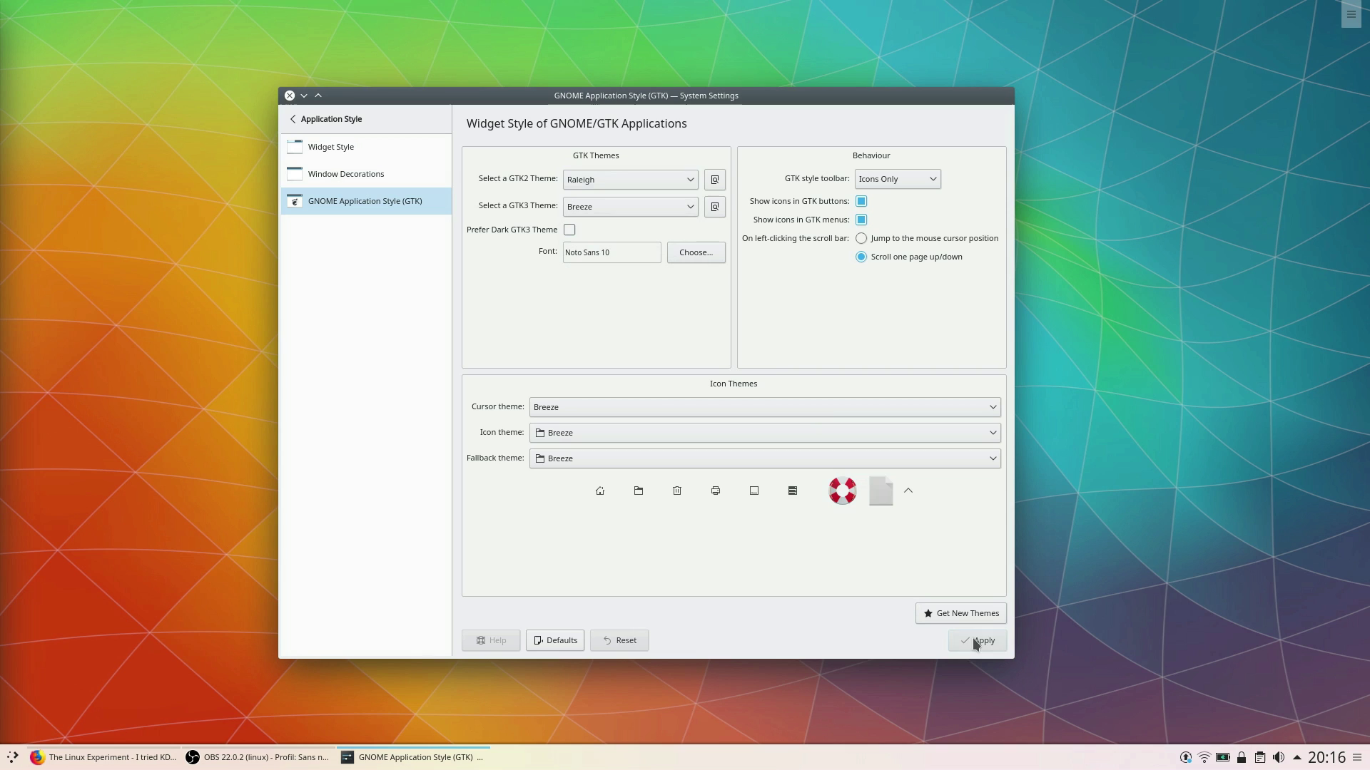
Set the GTK2 theme to Sierra-light-solid
click(589, 181)
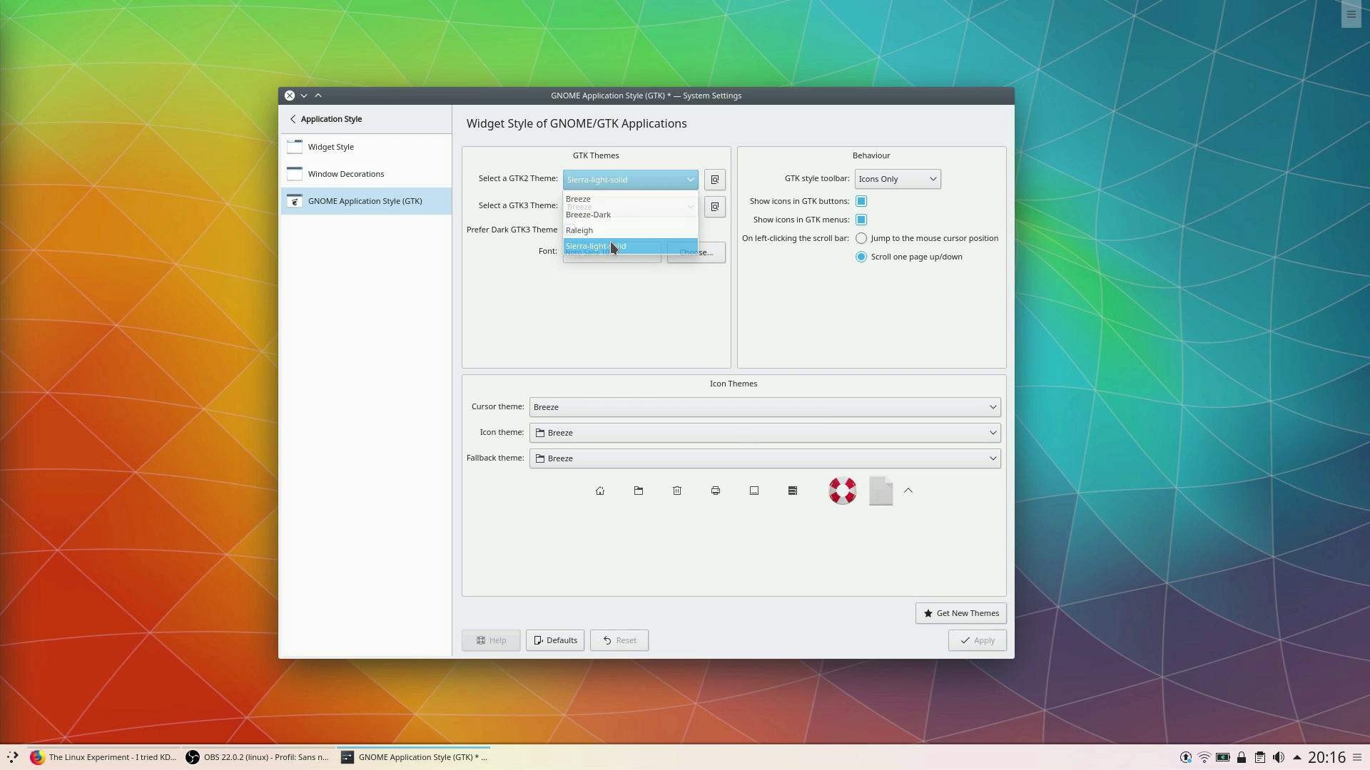
click(615, 243)
click(604, 180)
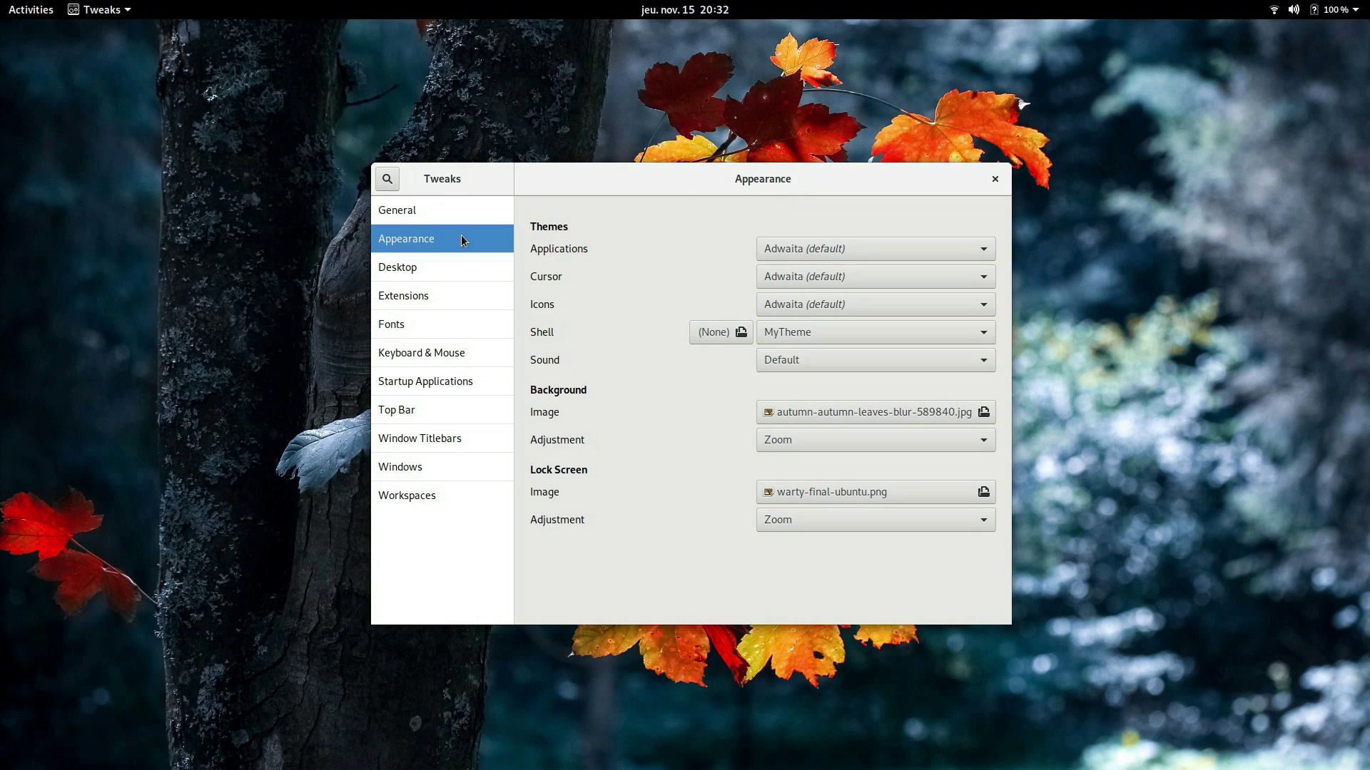
Switch the applications theme to Flat-Remix-GTK, then to Yaru
click(872, 247)
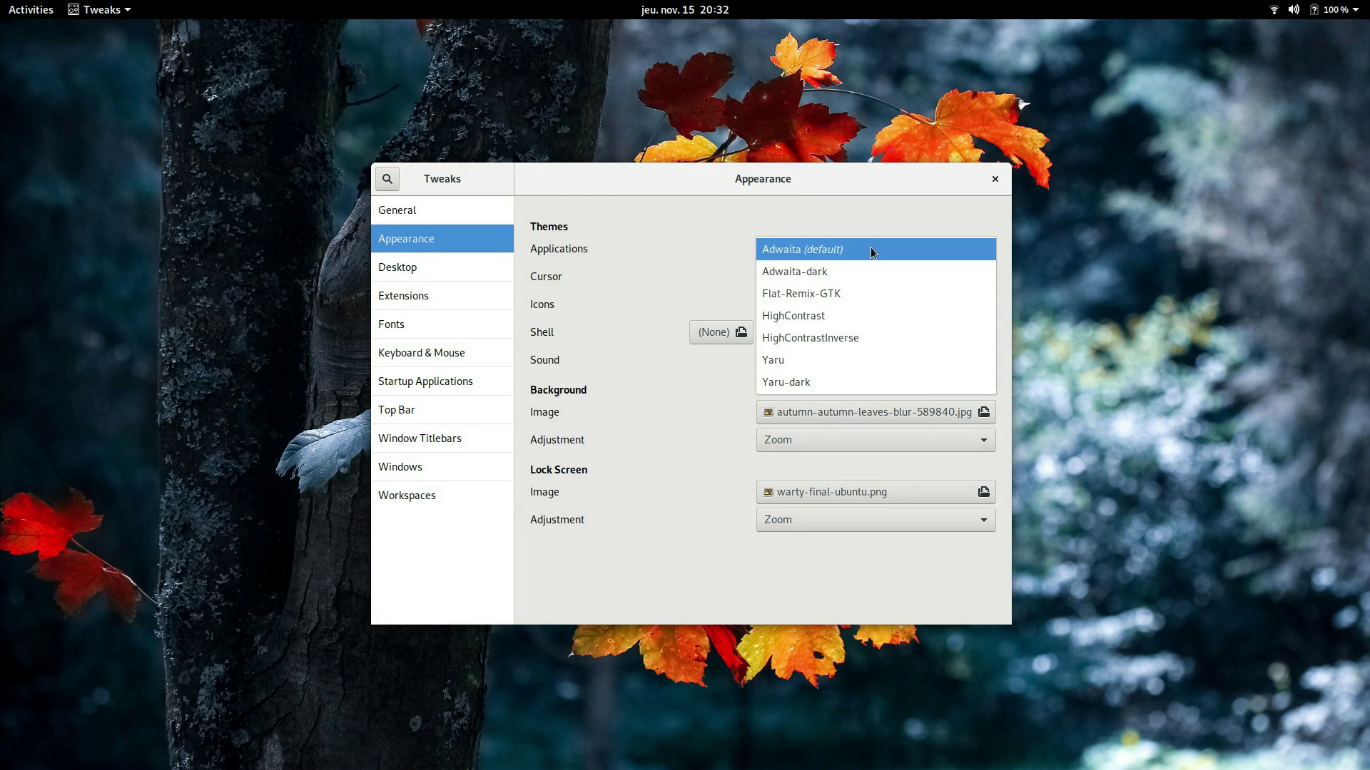
click(837, 297)
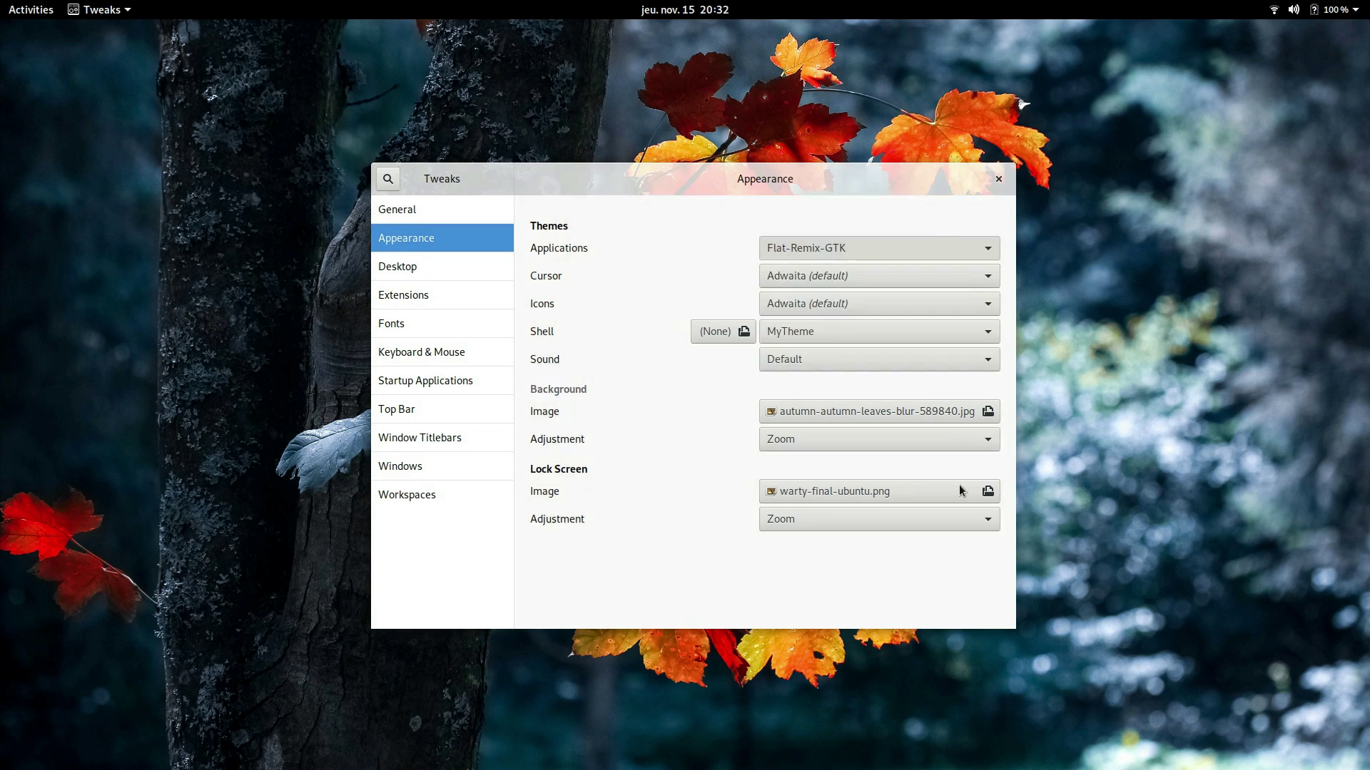
click(832, 246)
click(806, 315)
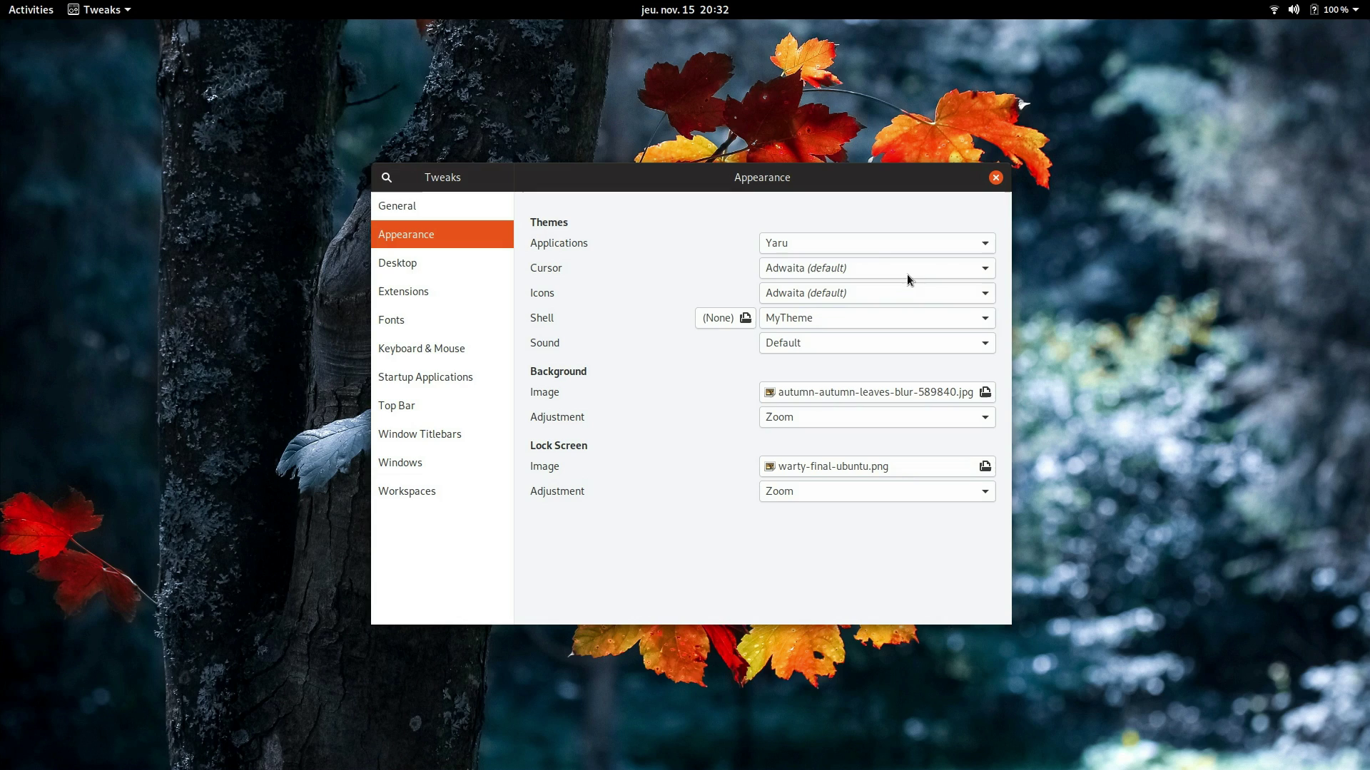
Open the cursor theme choices and browse the installed applications in the overview
click(865, 271)
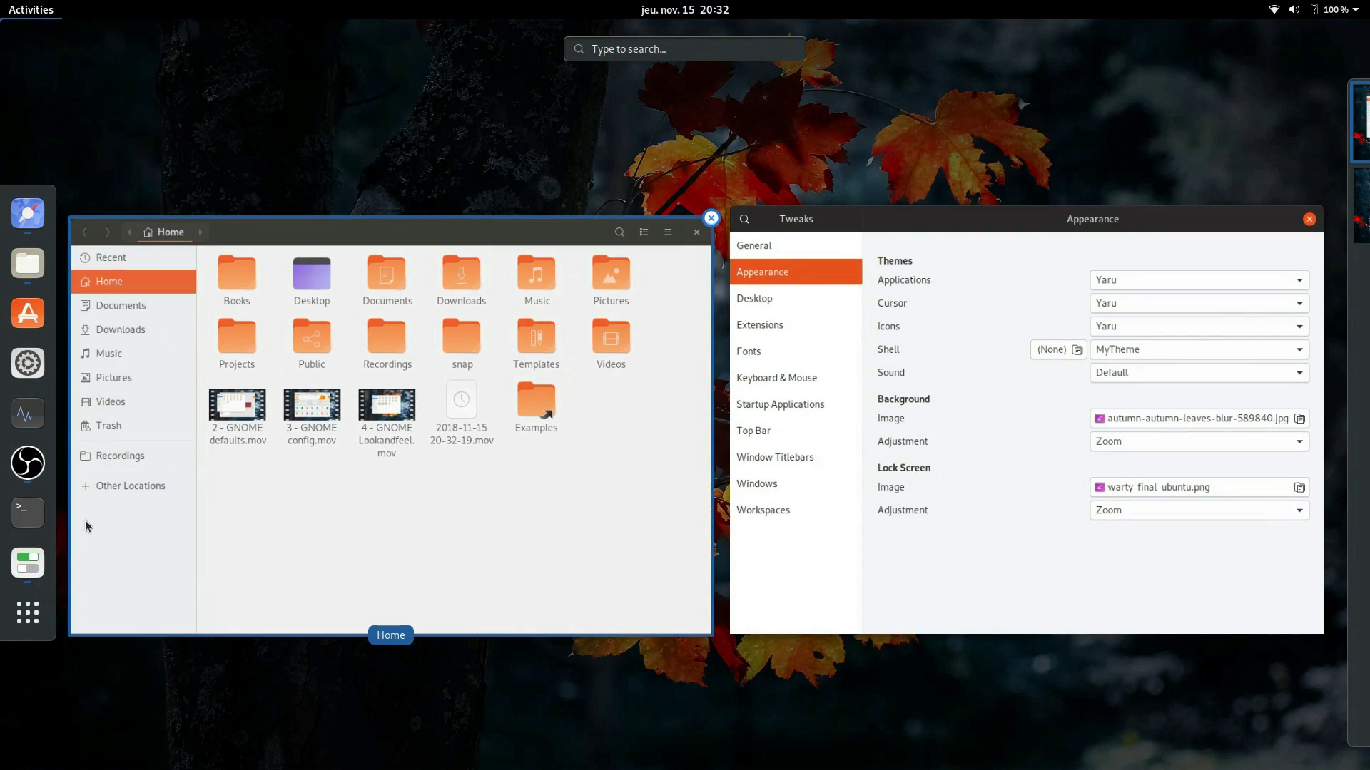
click(28, 612)
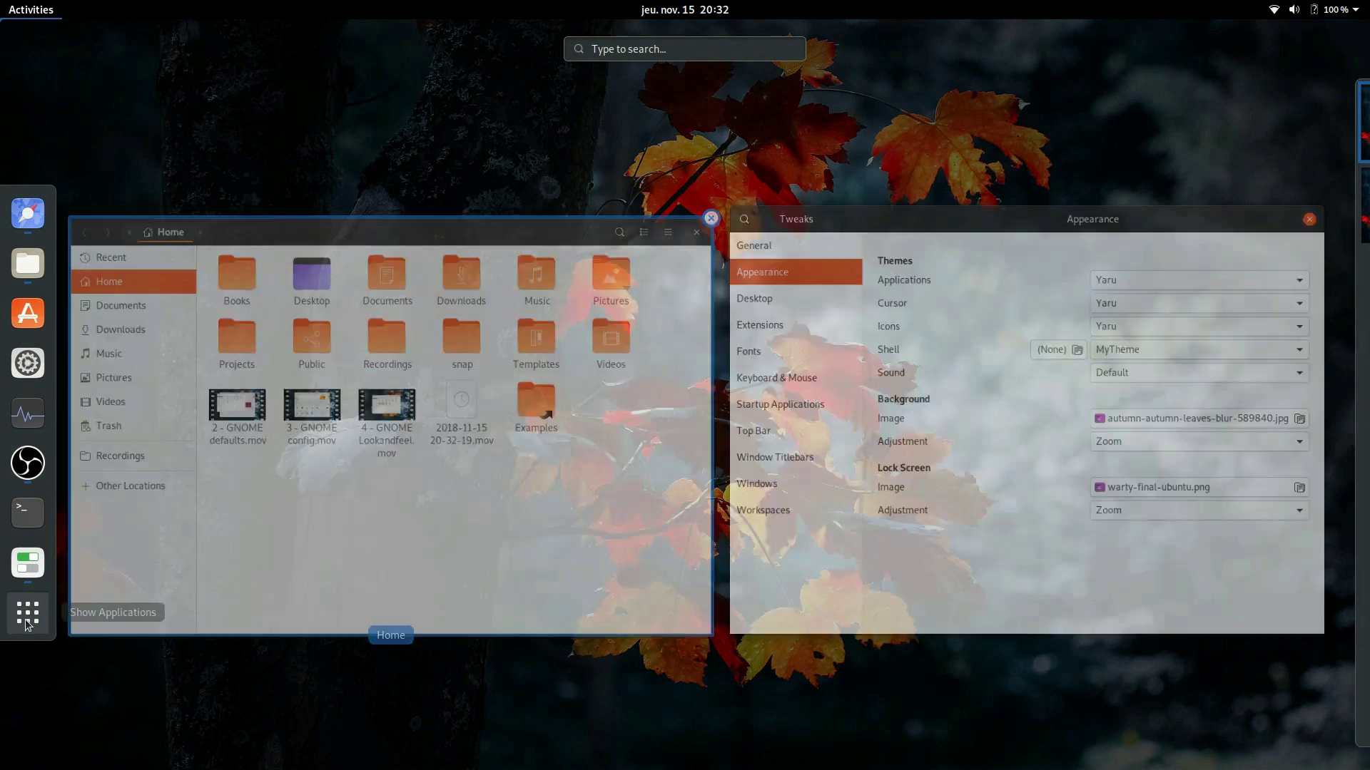
scroll(726, 289, down, 1)
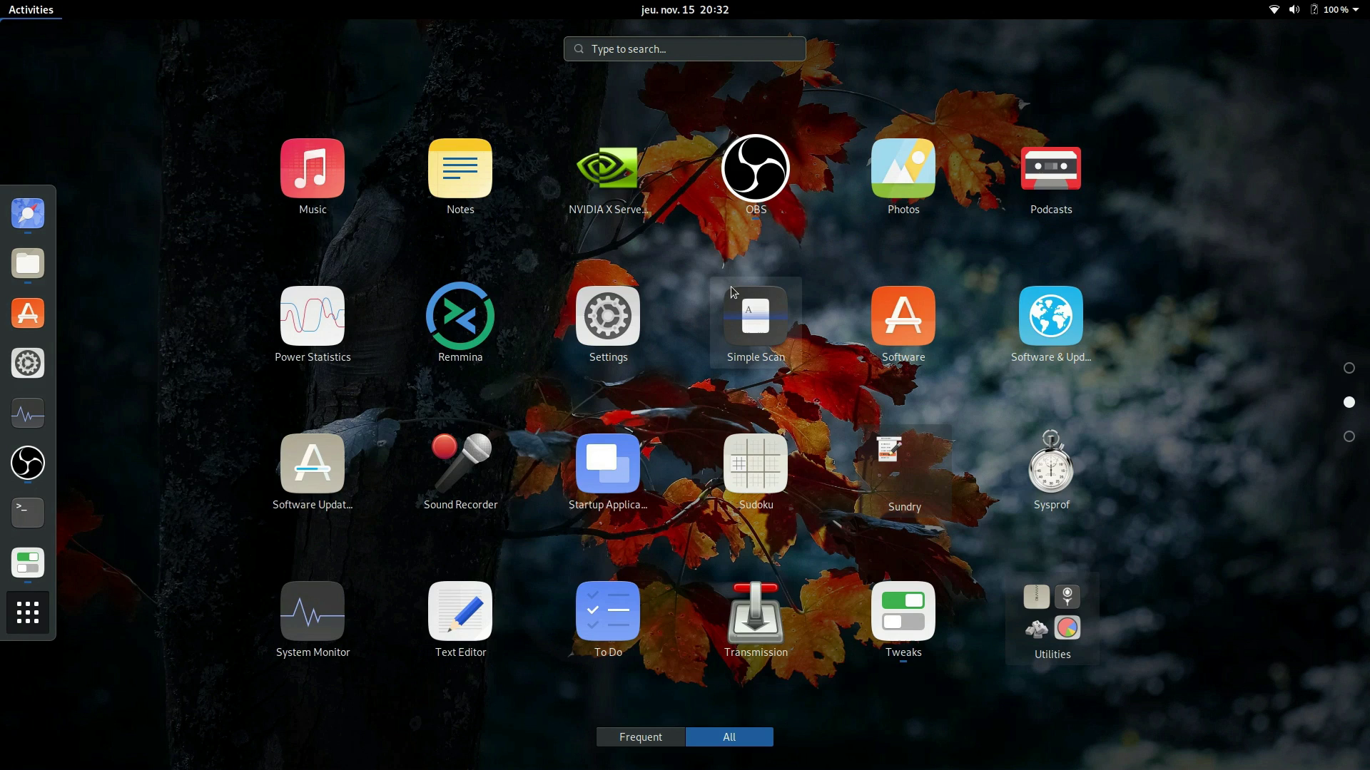
scroll(738, 303, up, 1)
click(43, 11)
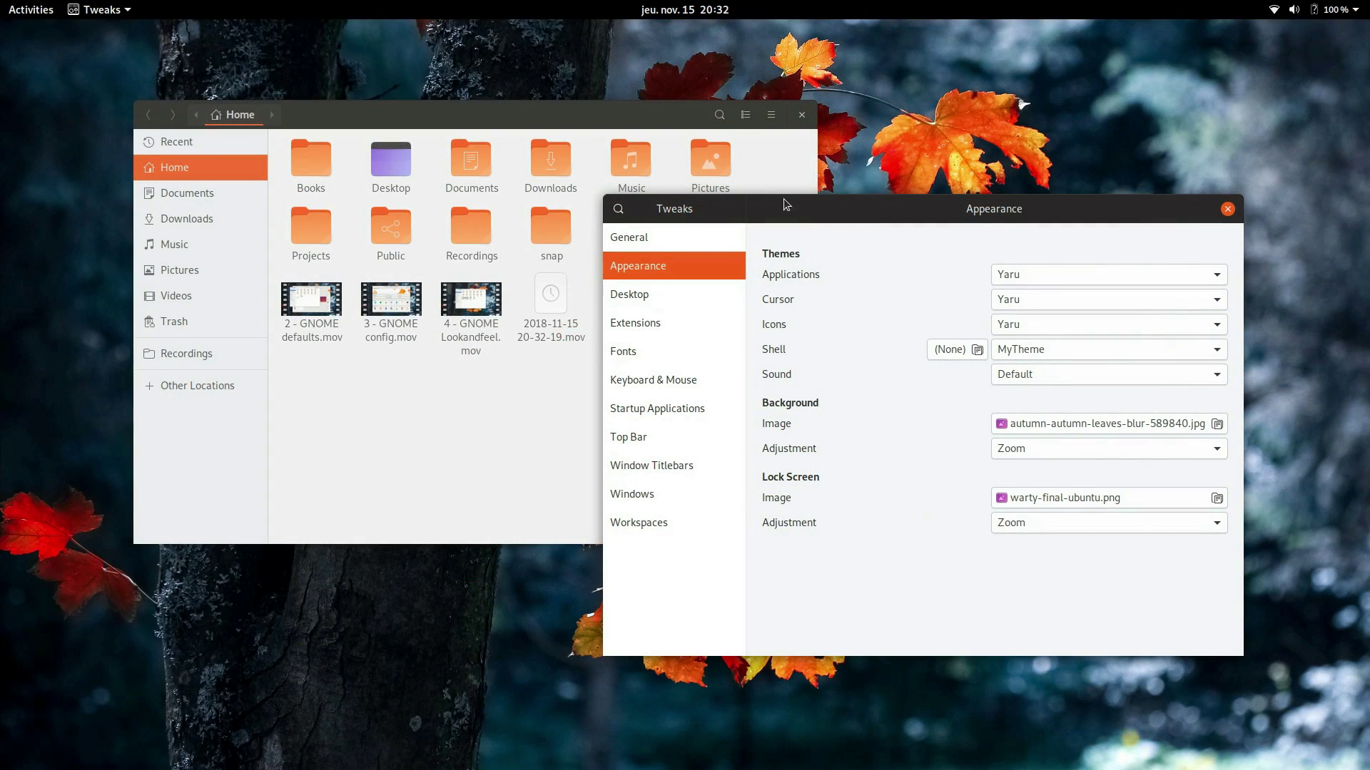
Set the shell theme to Default and shift the Tweaks window further left
drag(788, 206, 724, 197)
click(1004, 340)
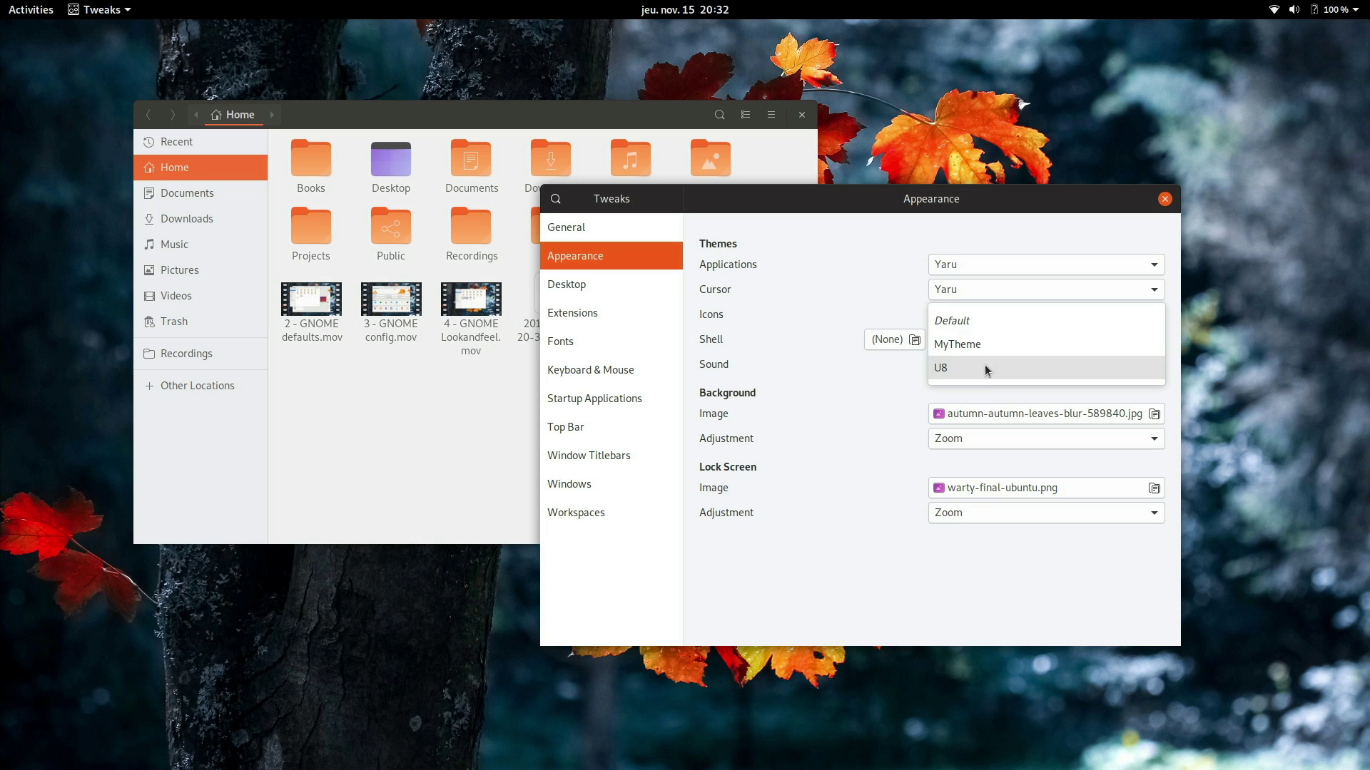
click(990, 319)
click(100, 10)
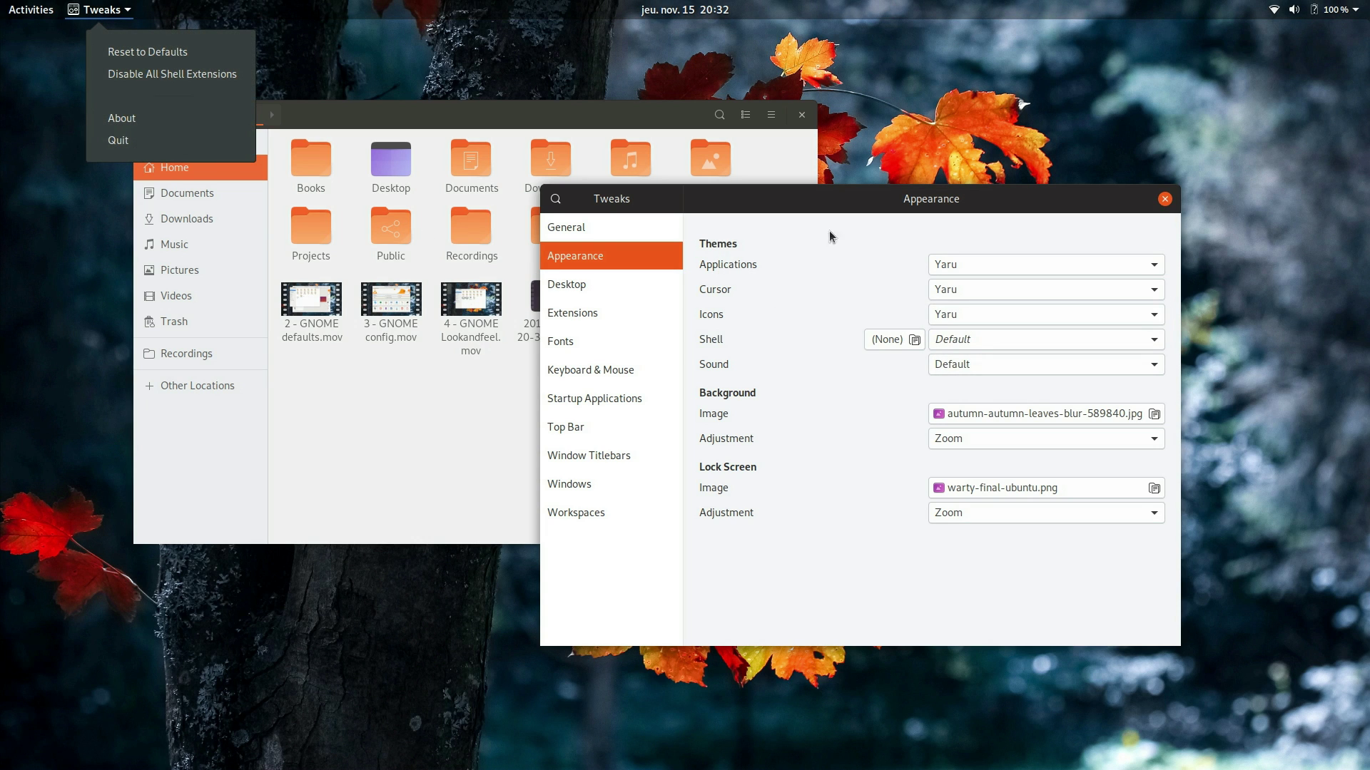
click(884, 230)
drag(900, 211, 773, 170)
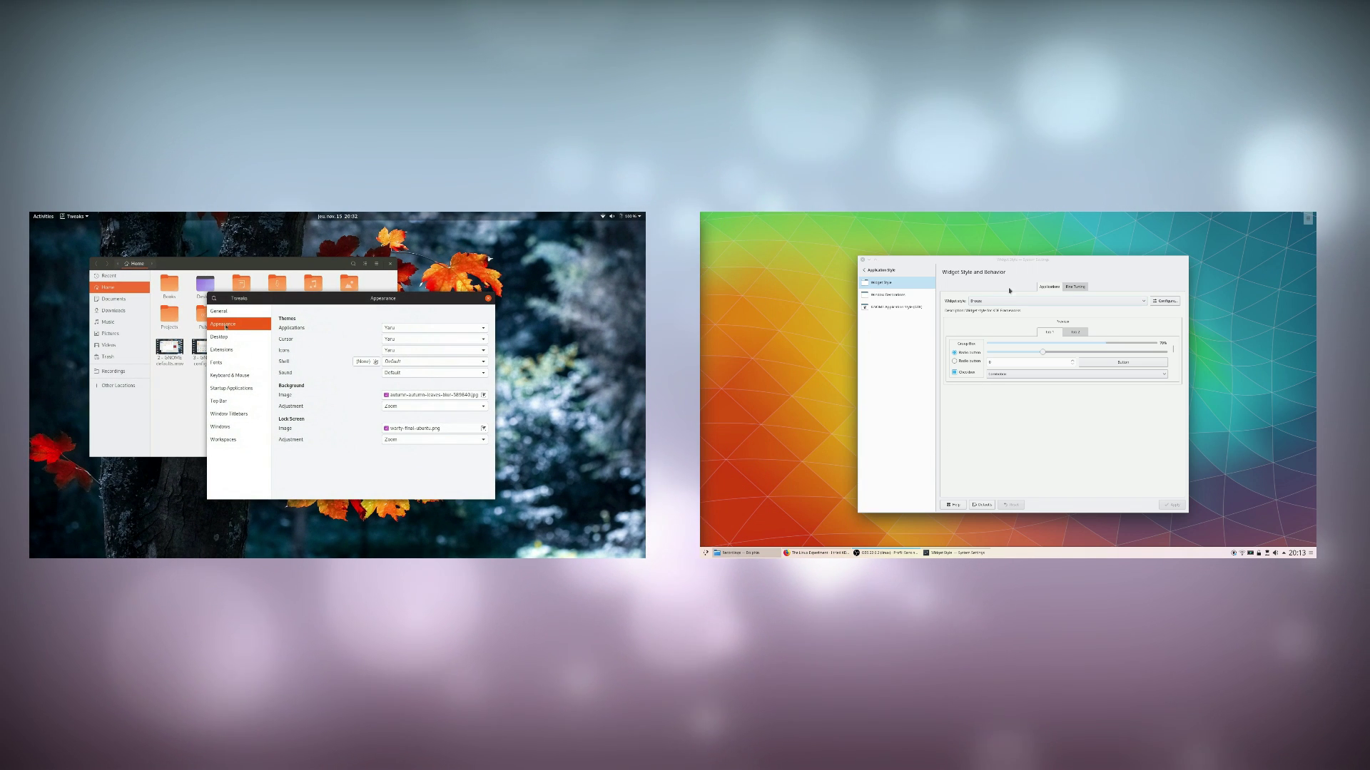
Set KDE's widget style to Fusion, then MS Windows 9x, while viewing Tweaks' Extensions, Keyboard & Mouse and Top Bar pages
click(337, 340)
click(998, 301)
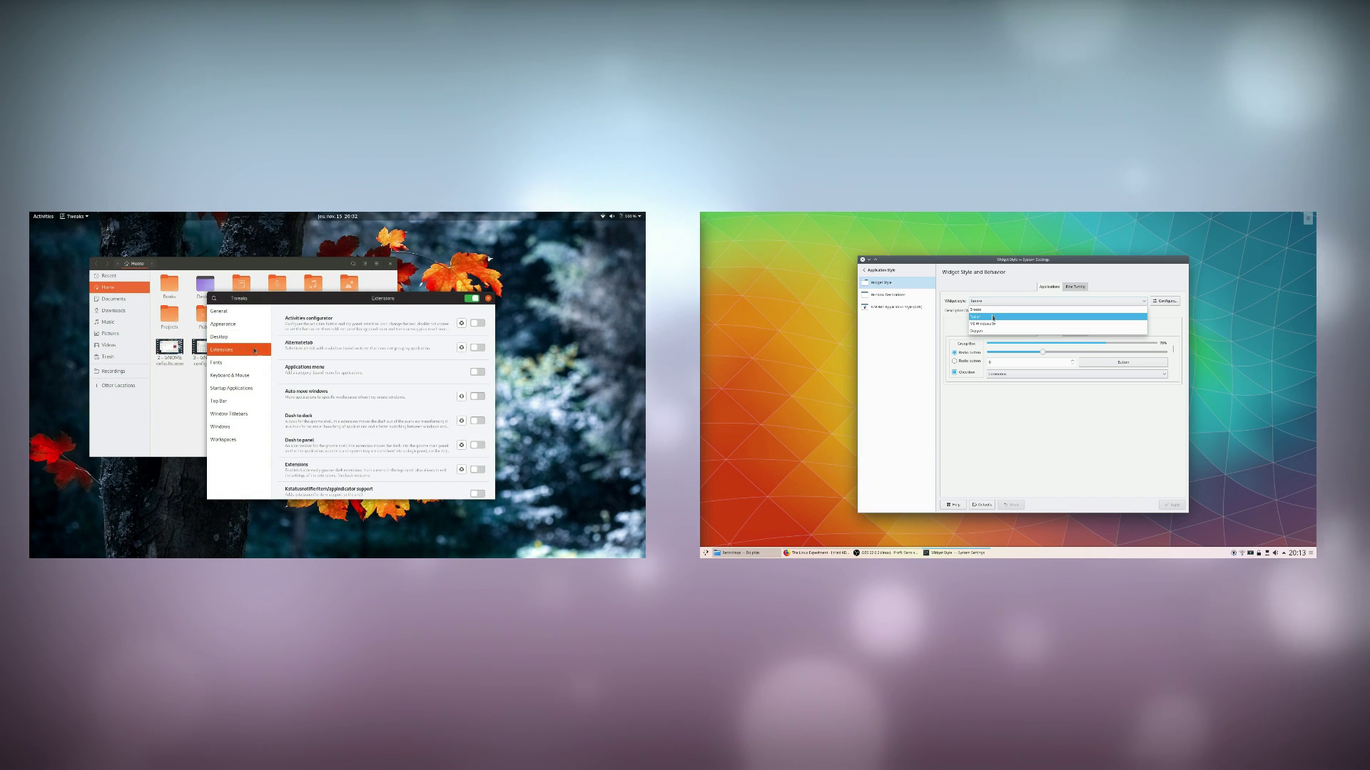
click(993, 317)
click(239, 375)
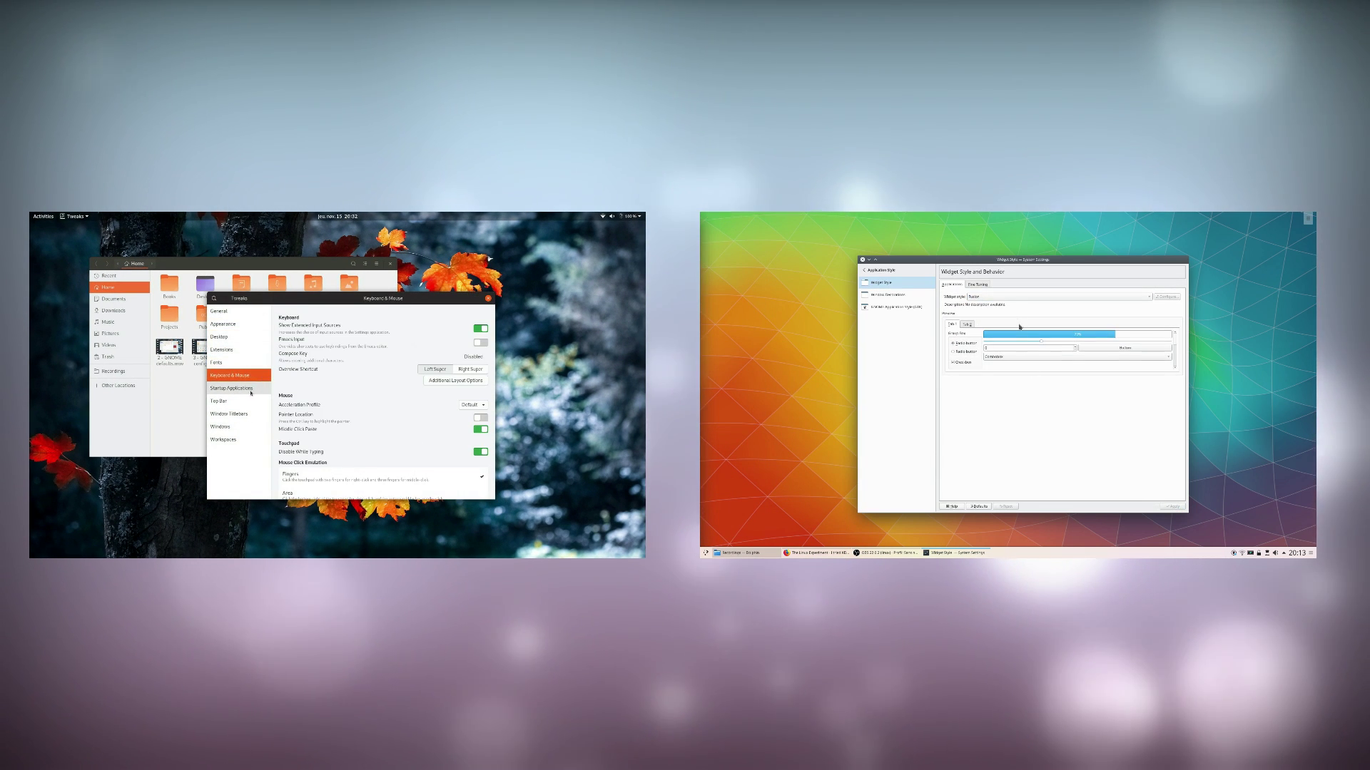
click(219, 401)
click(1056, 296)
click(1041, 302)
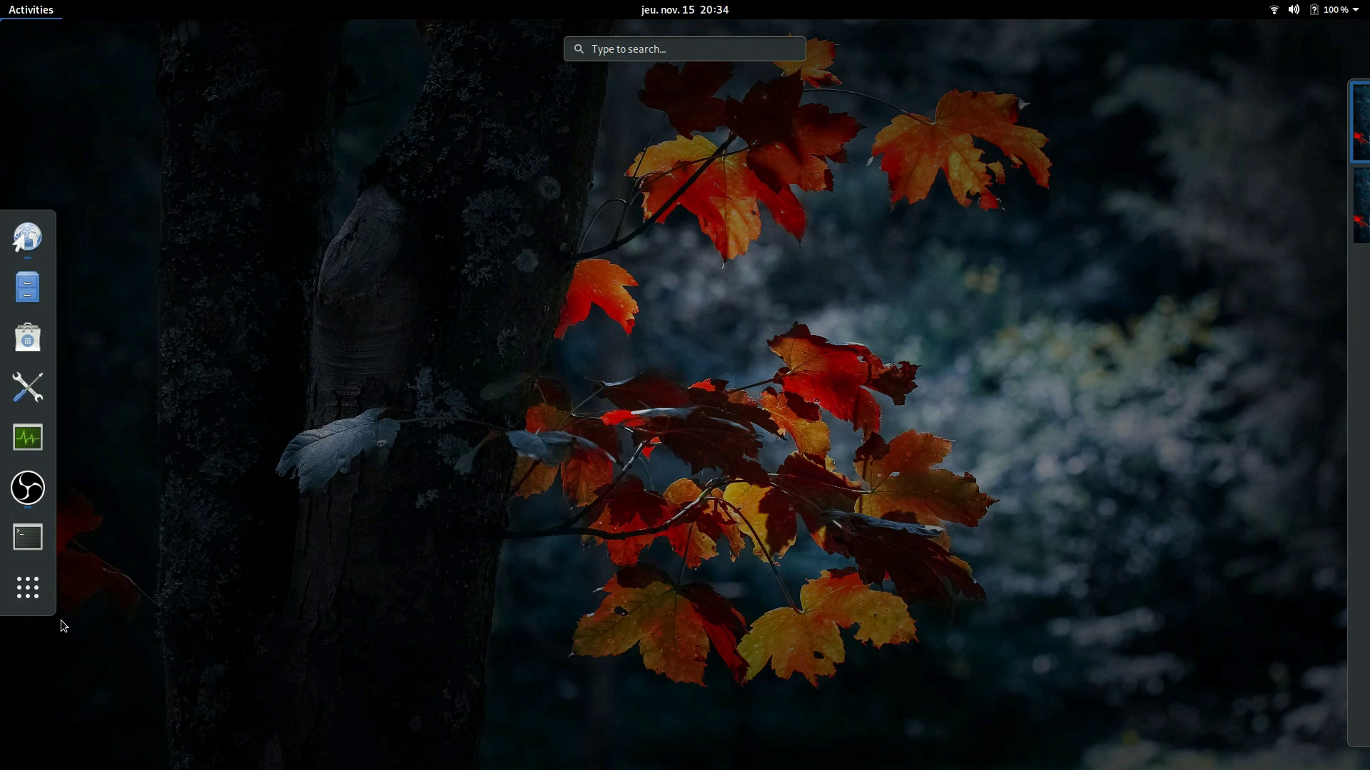
Launch Photos from page 2 of GNOME's application grid, and open Dolphin in KDE
click(34, 600)
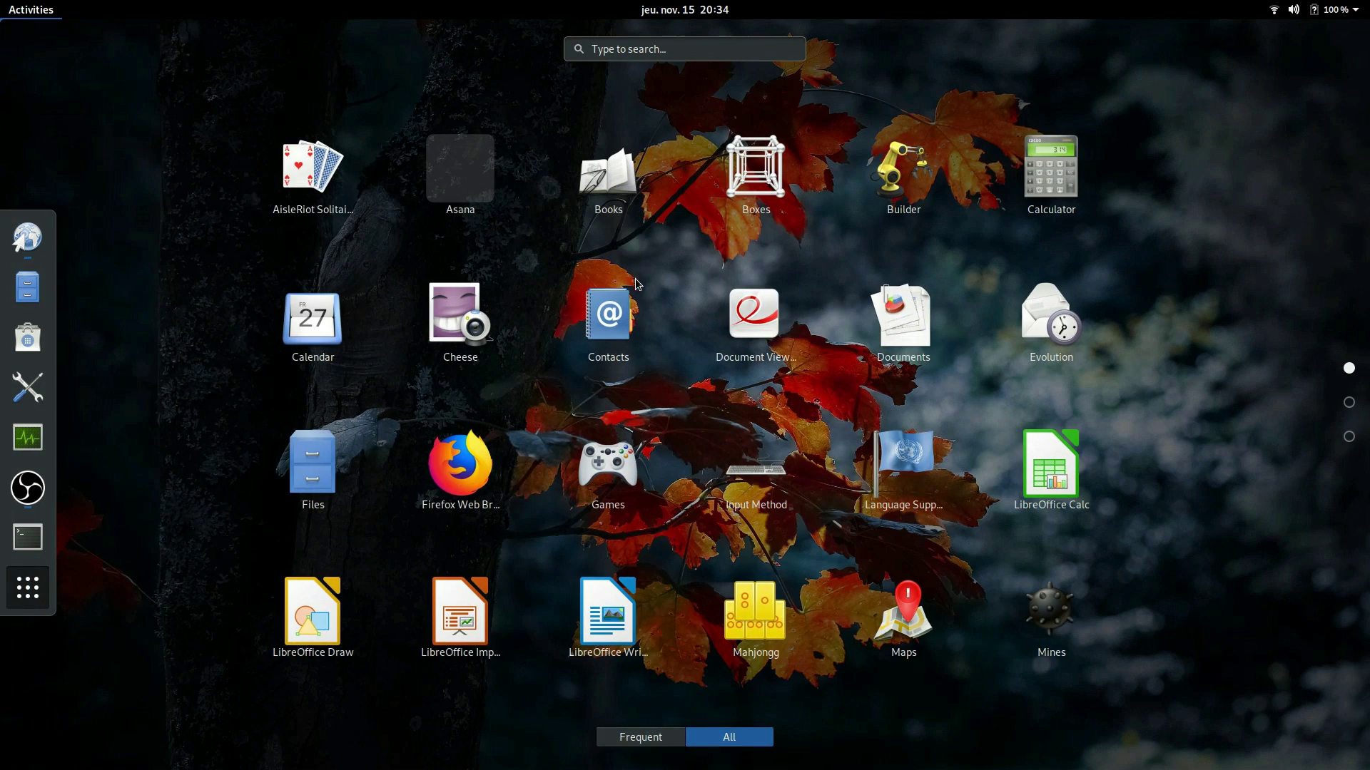
scroll(637, 284, down, 1)
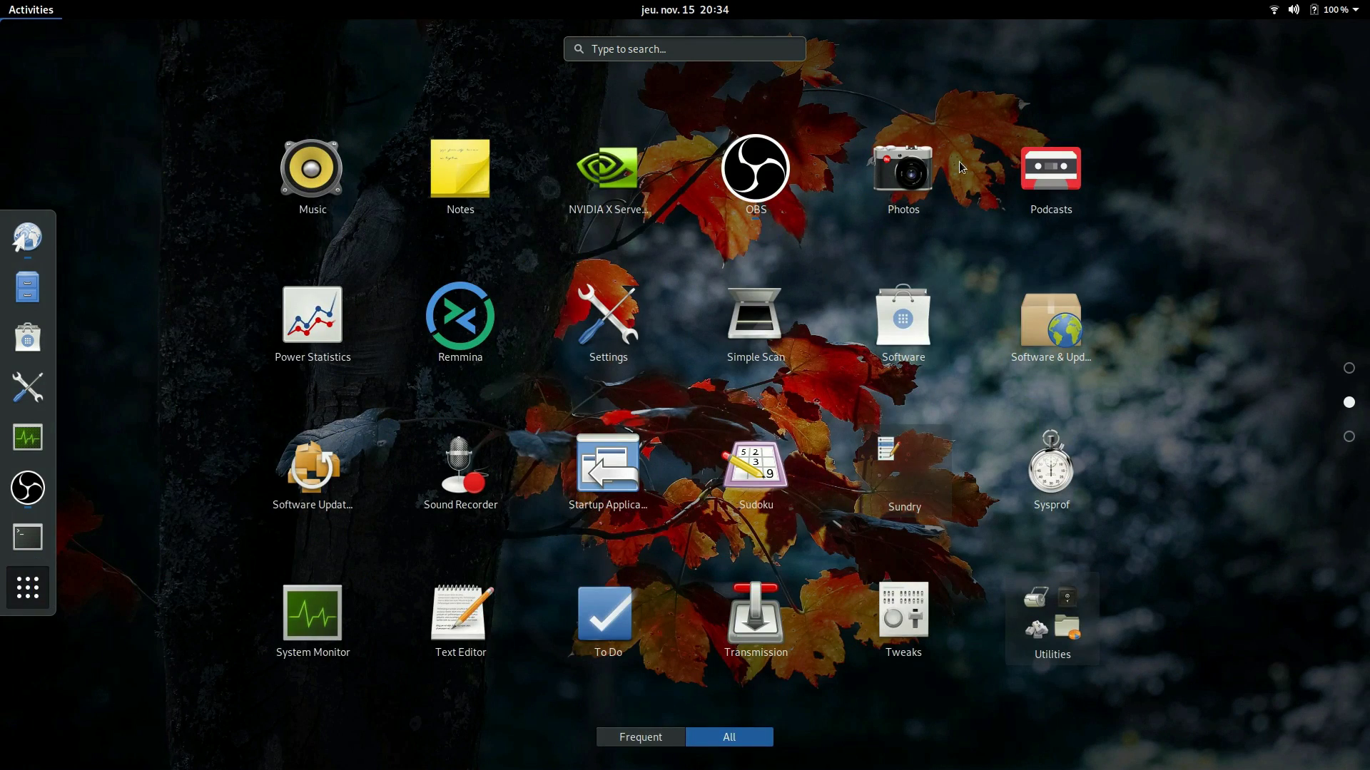
click(904, 171)
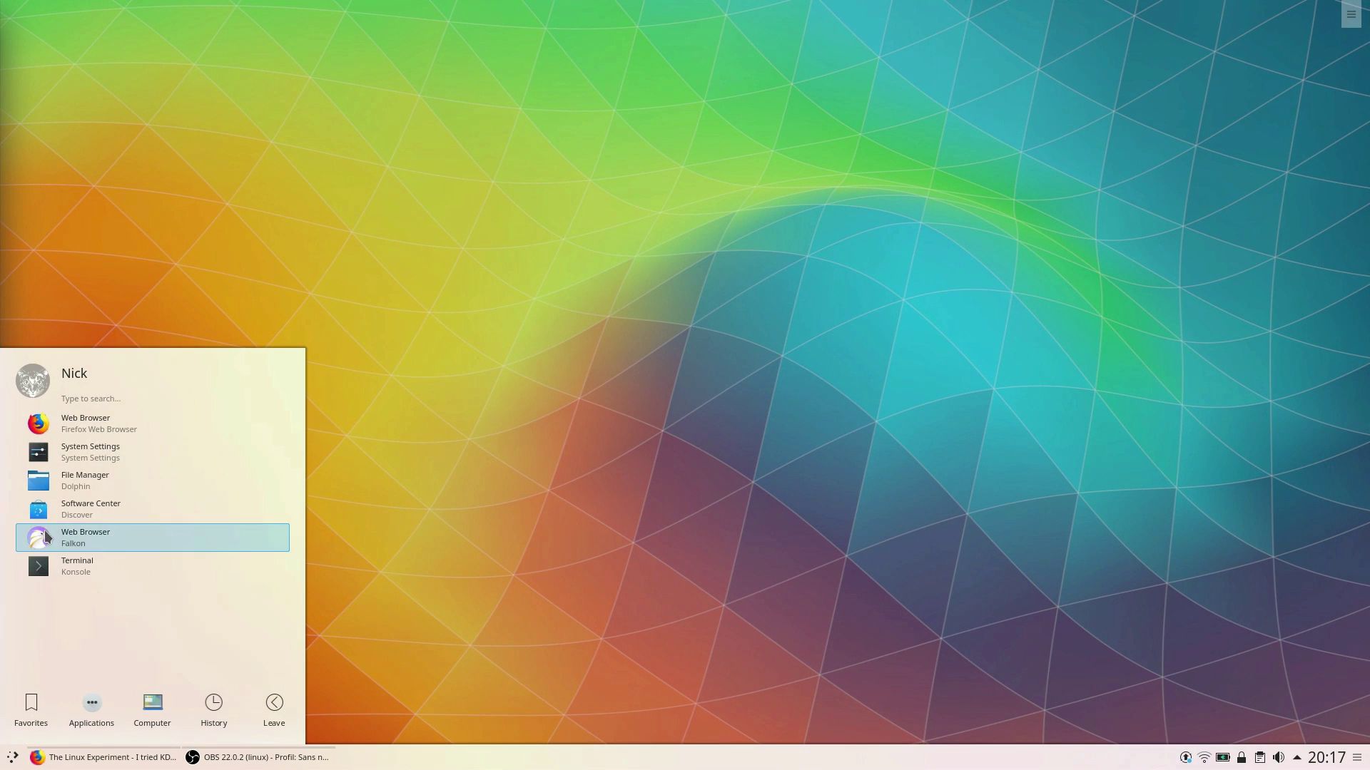
click(143, 480)
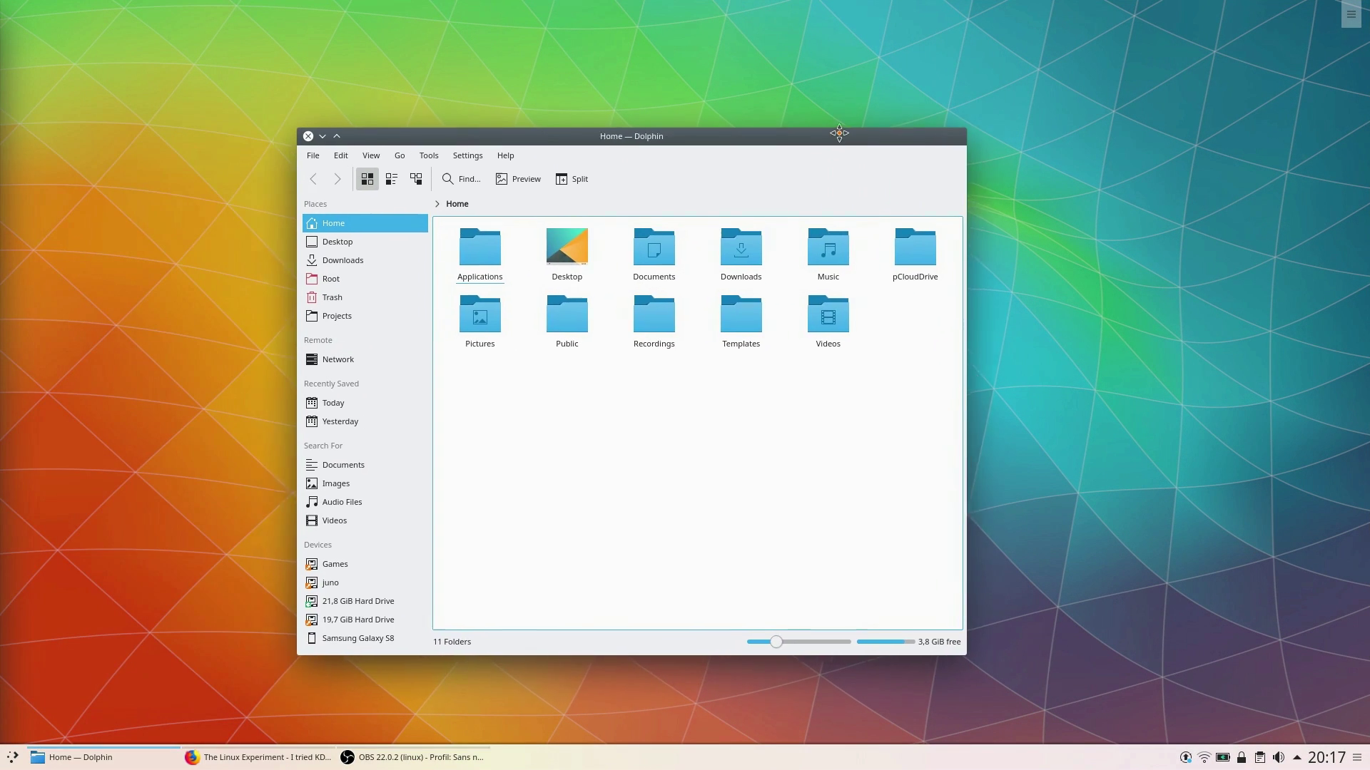
Launch digiKam from the Kickoff launcher and view, then dismiss, its toolbar context menu
click(12, 758)
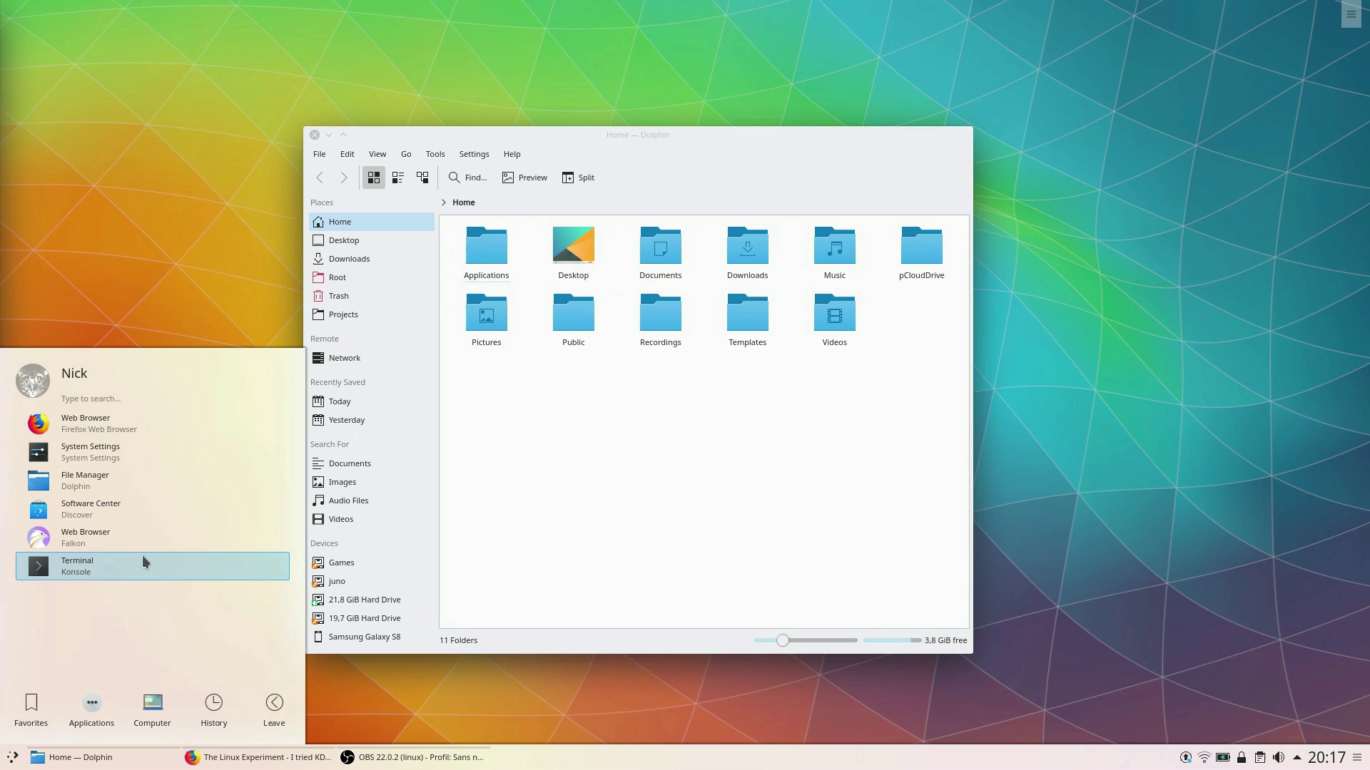
click(142, 555)
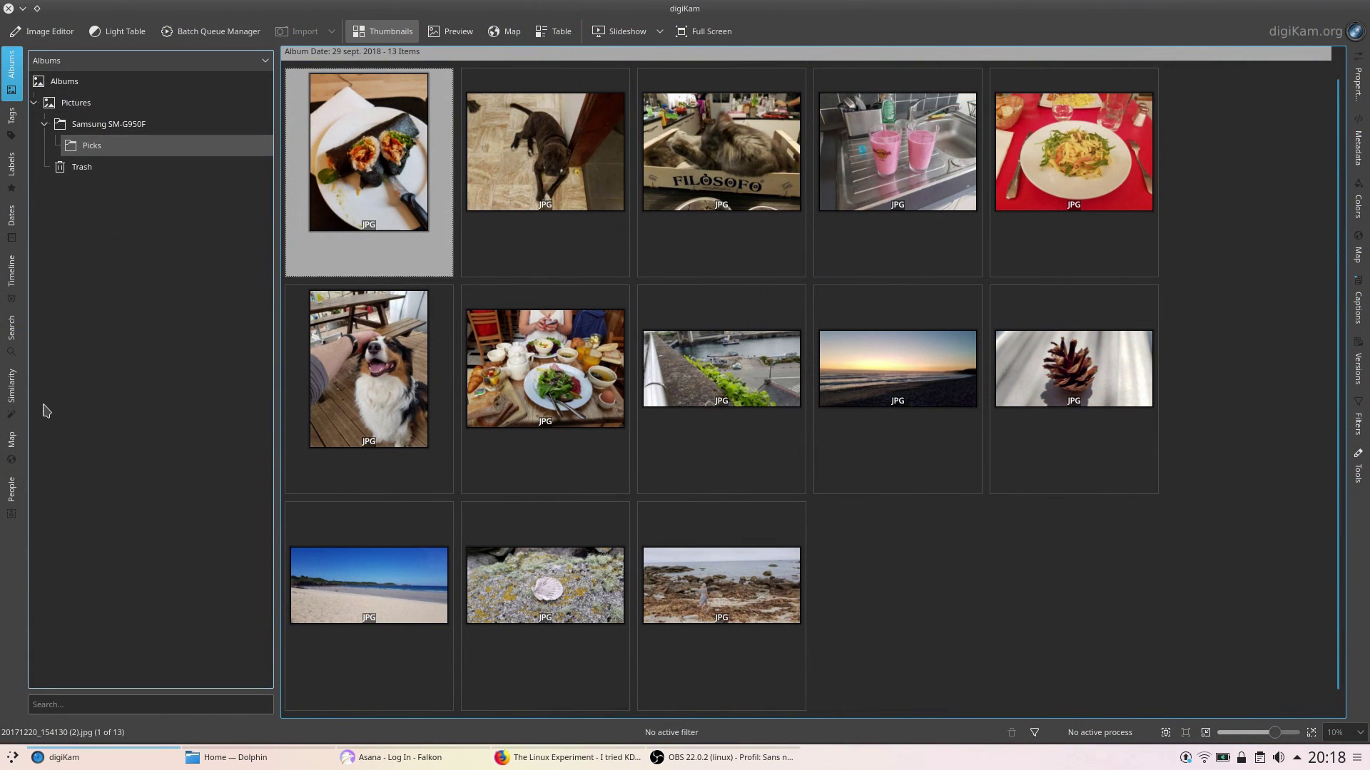
right_click(790, 26)
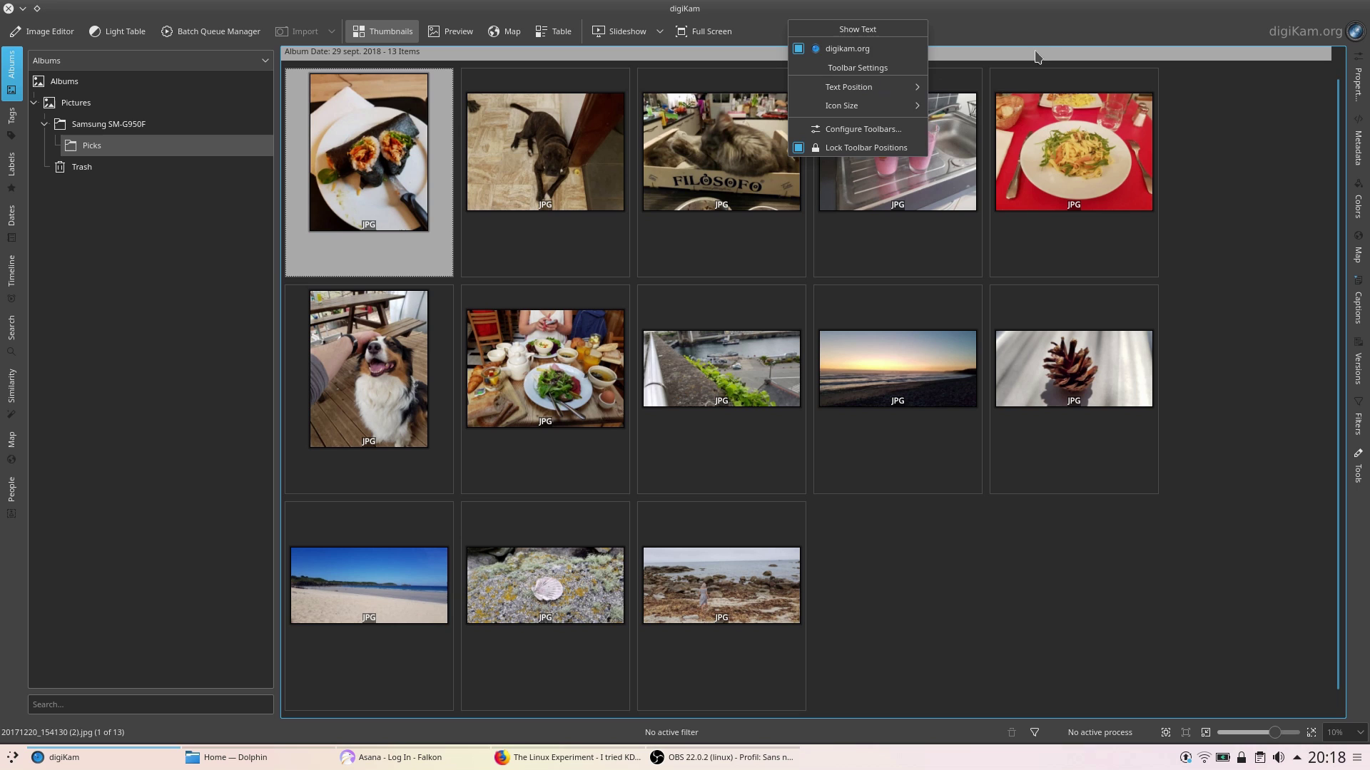
click(1104, 47)
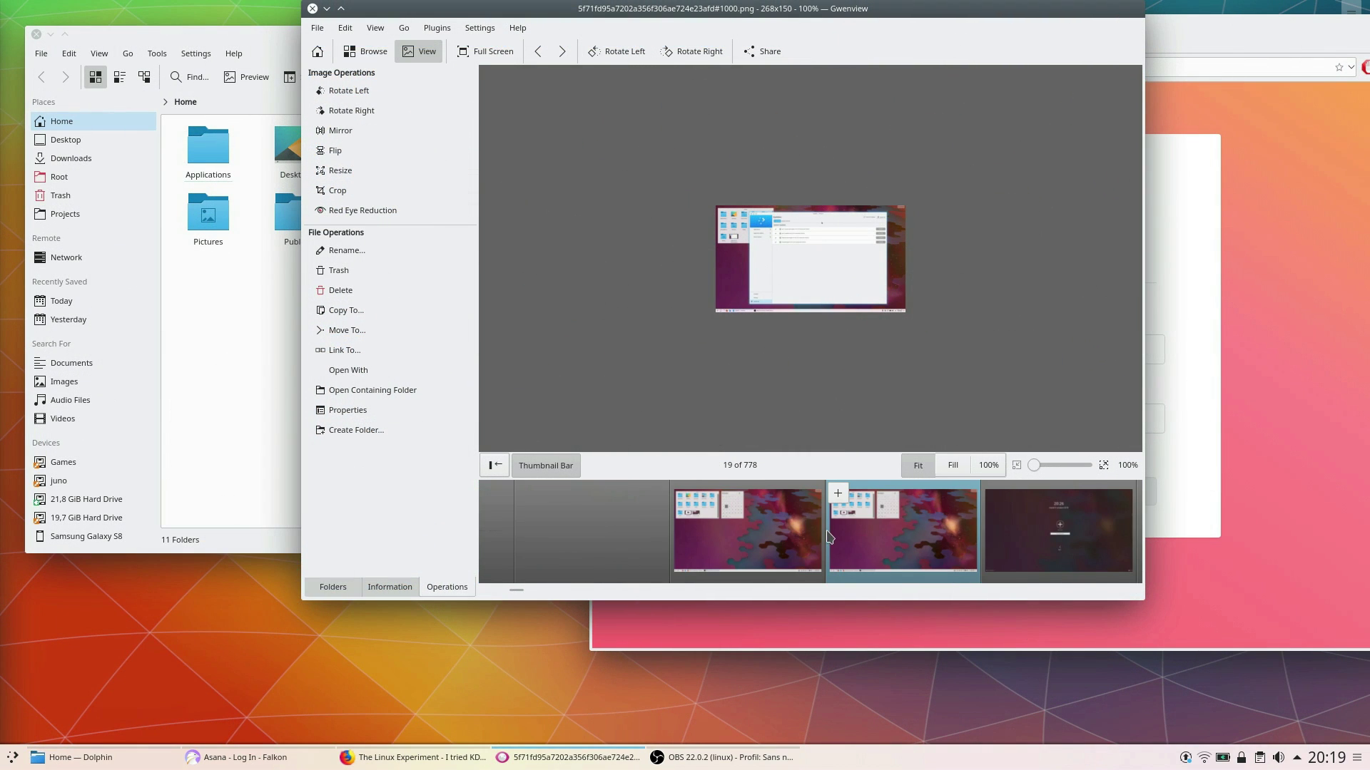
Hide and restore Gwenview's side panel and thumbnail strip, then zoom the screenshot to 259%
click(494, 465)
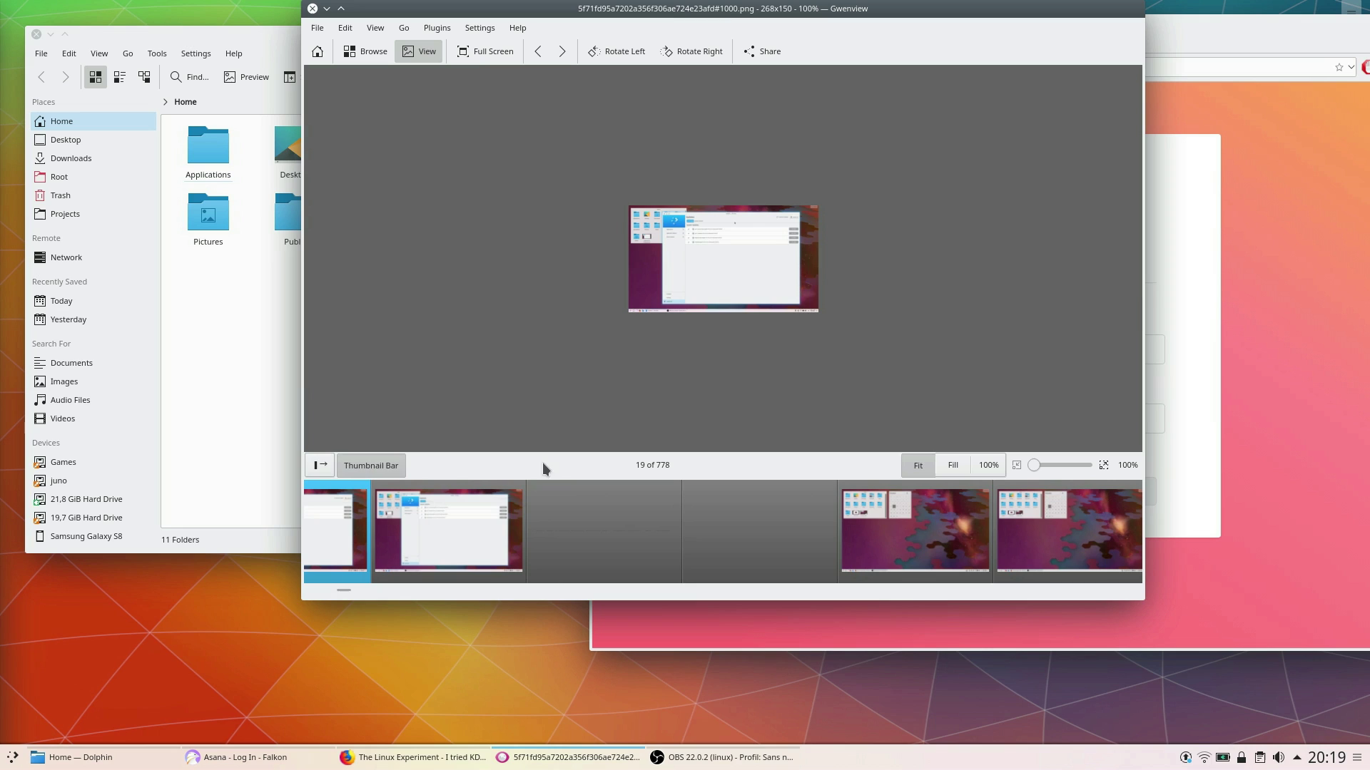
click(321, 464)
click(558, 476)
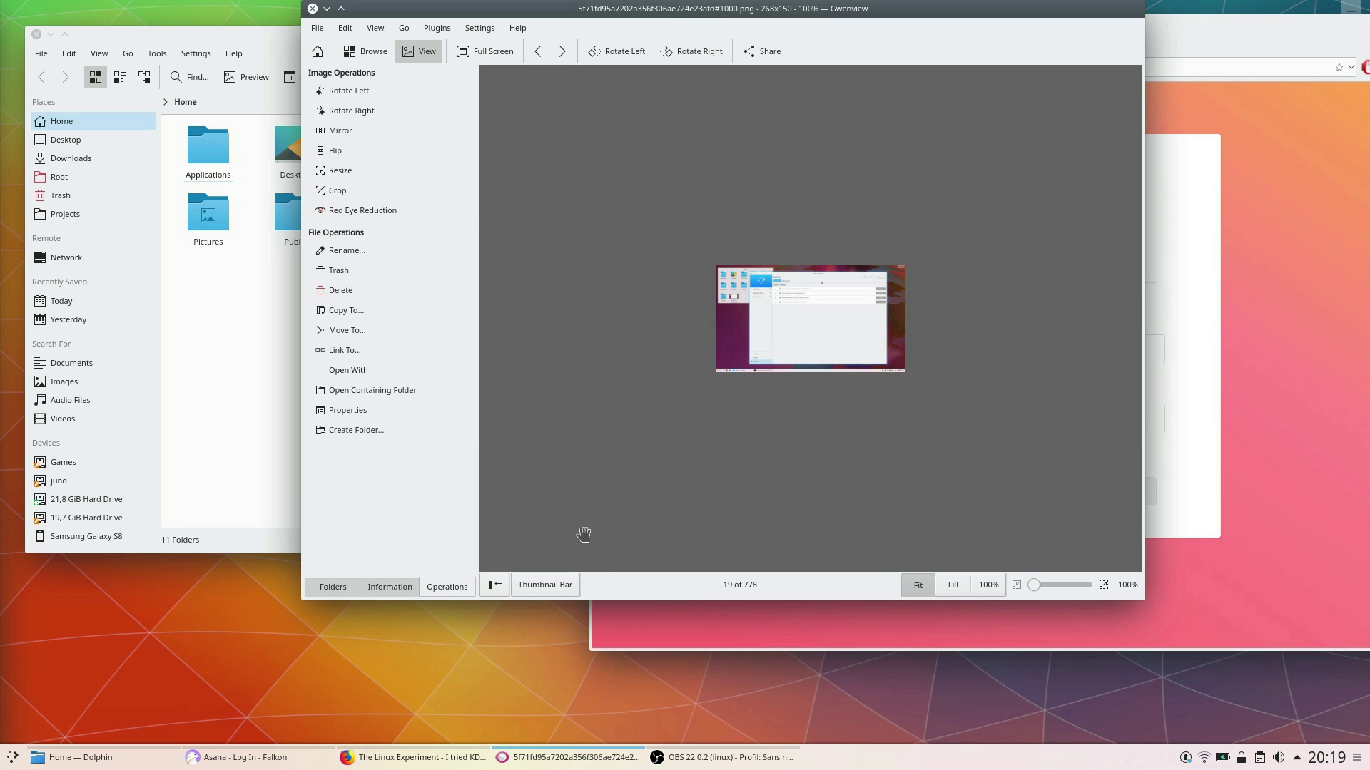
click(563, 496)
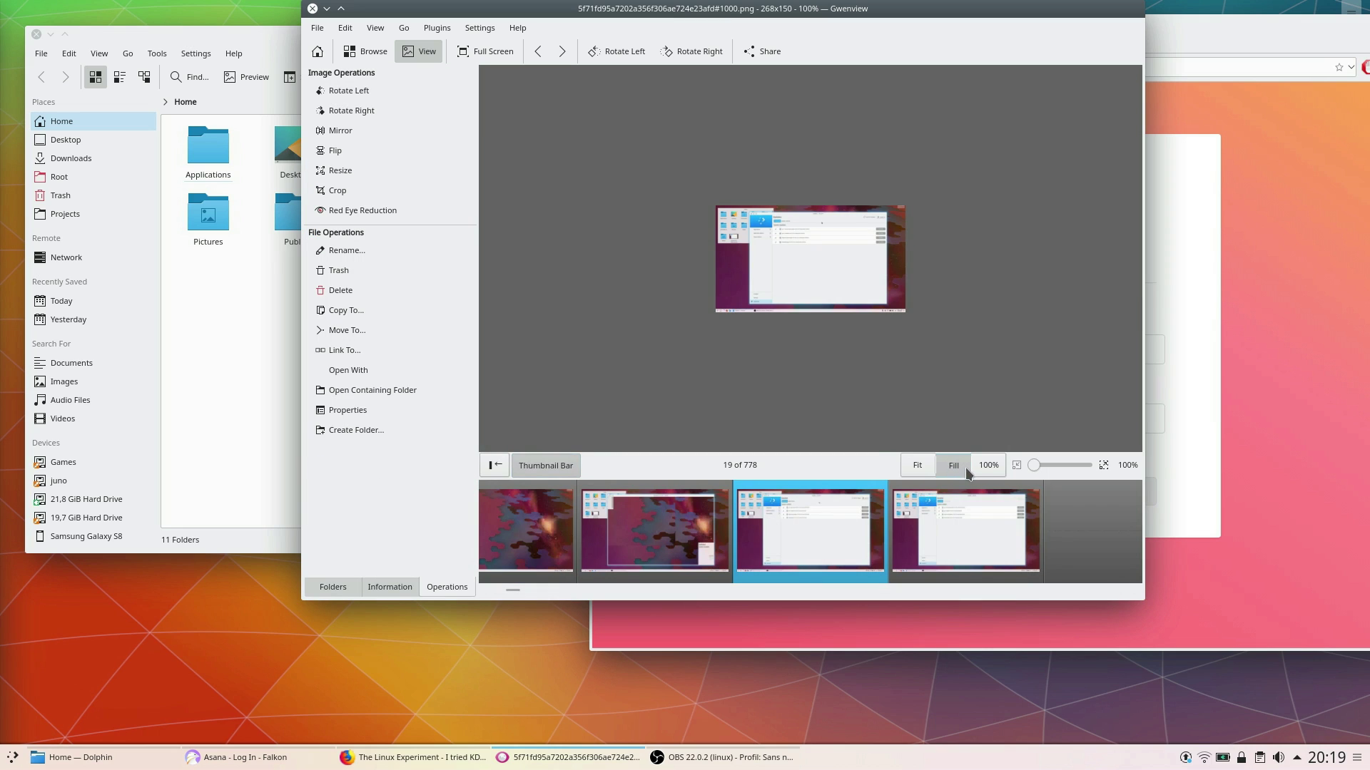
drag(1032, 464, 1051, 466)
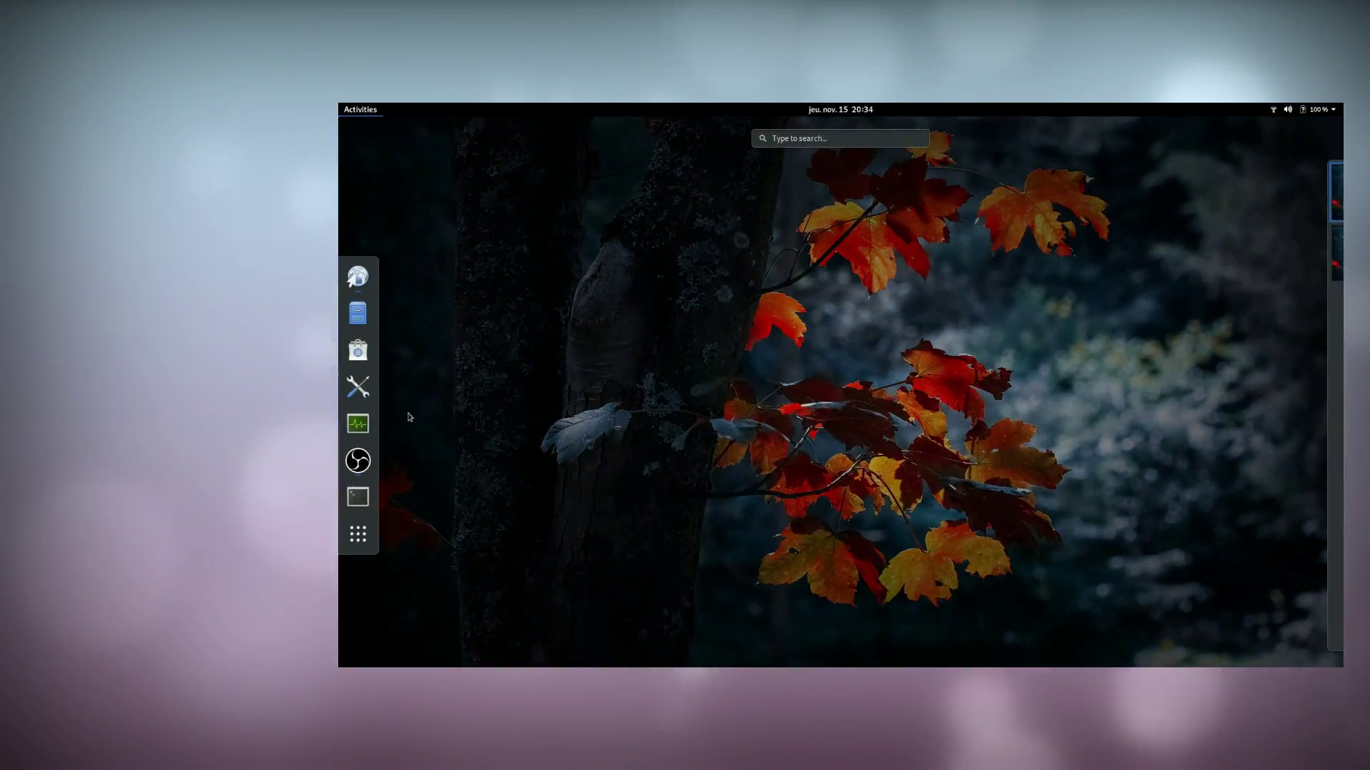
Reveal the photo's editing adjustments panel in Photos
click(358, 532)
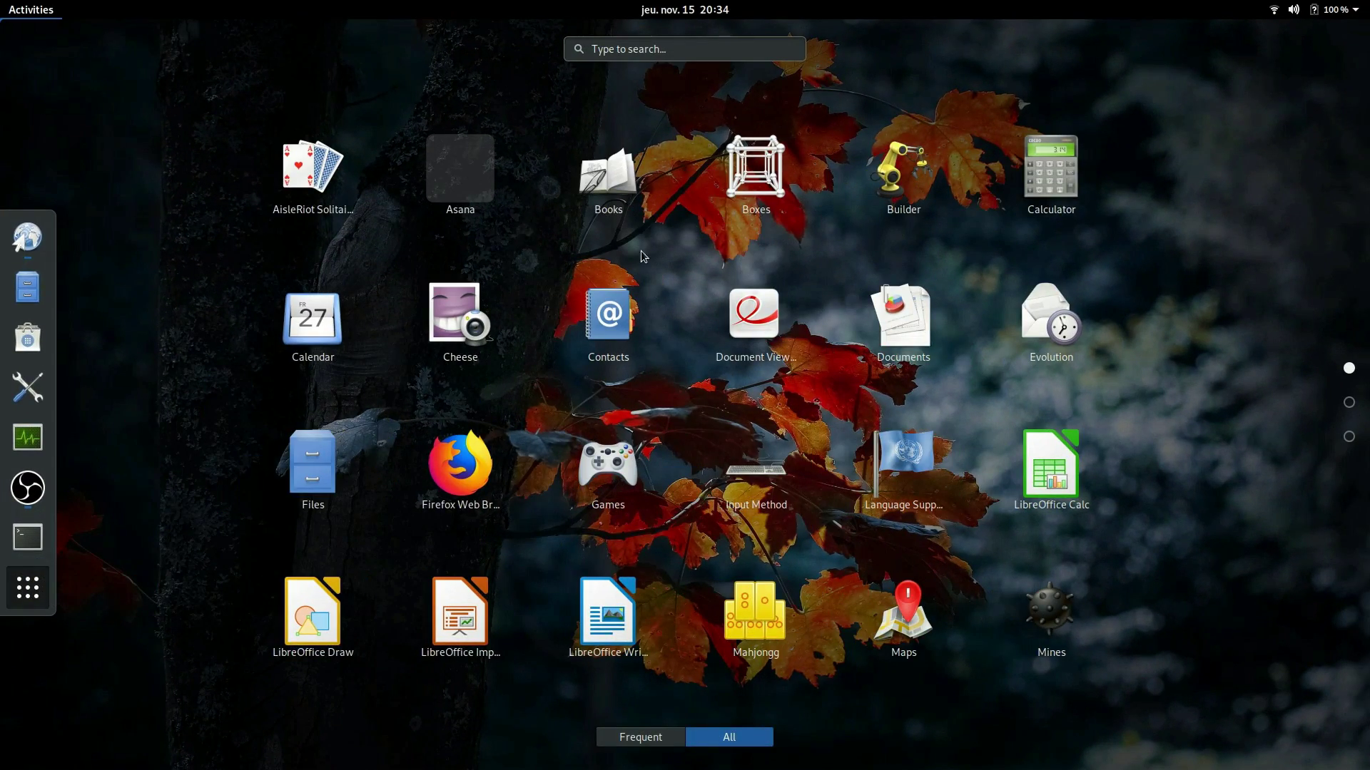
scroll(642, 271, down, 1)
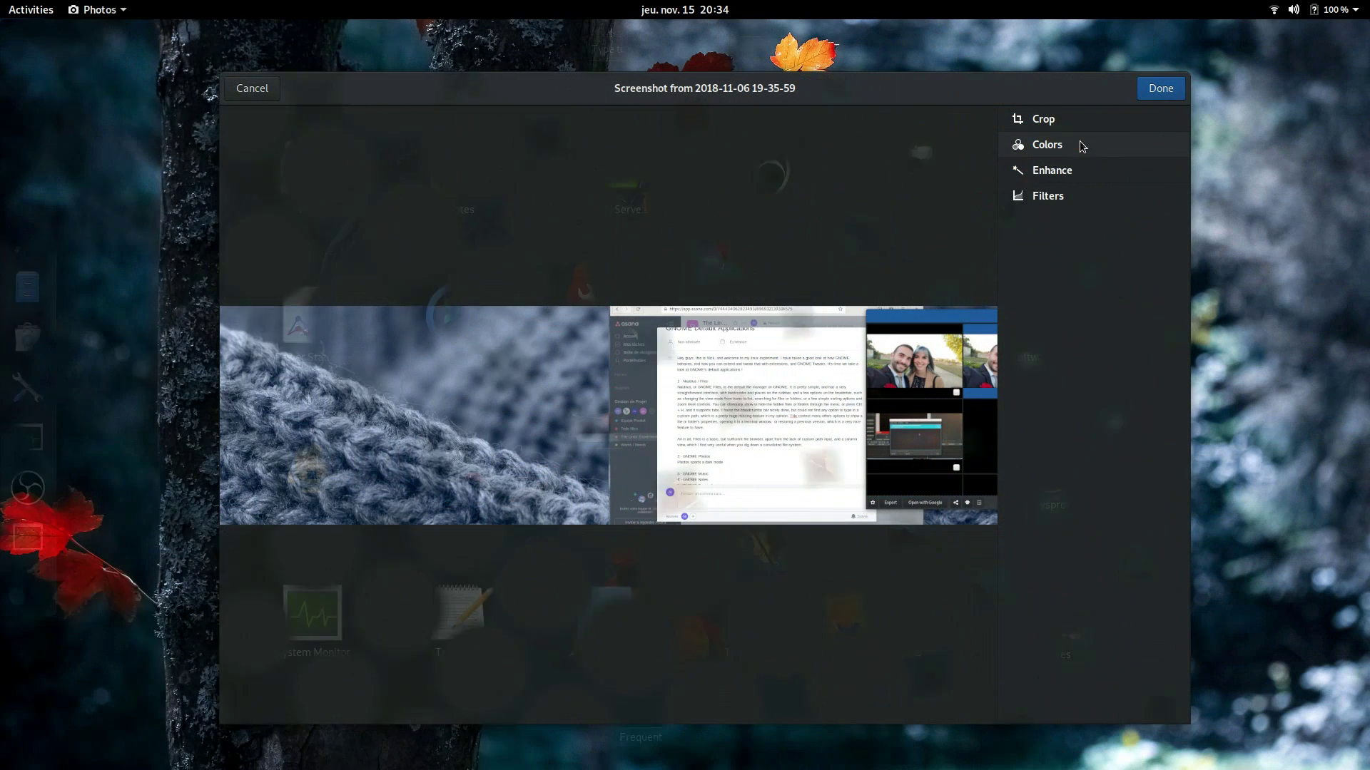
click(1079, 143)
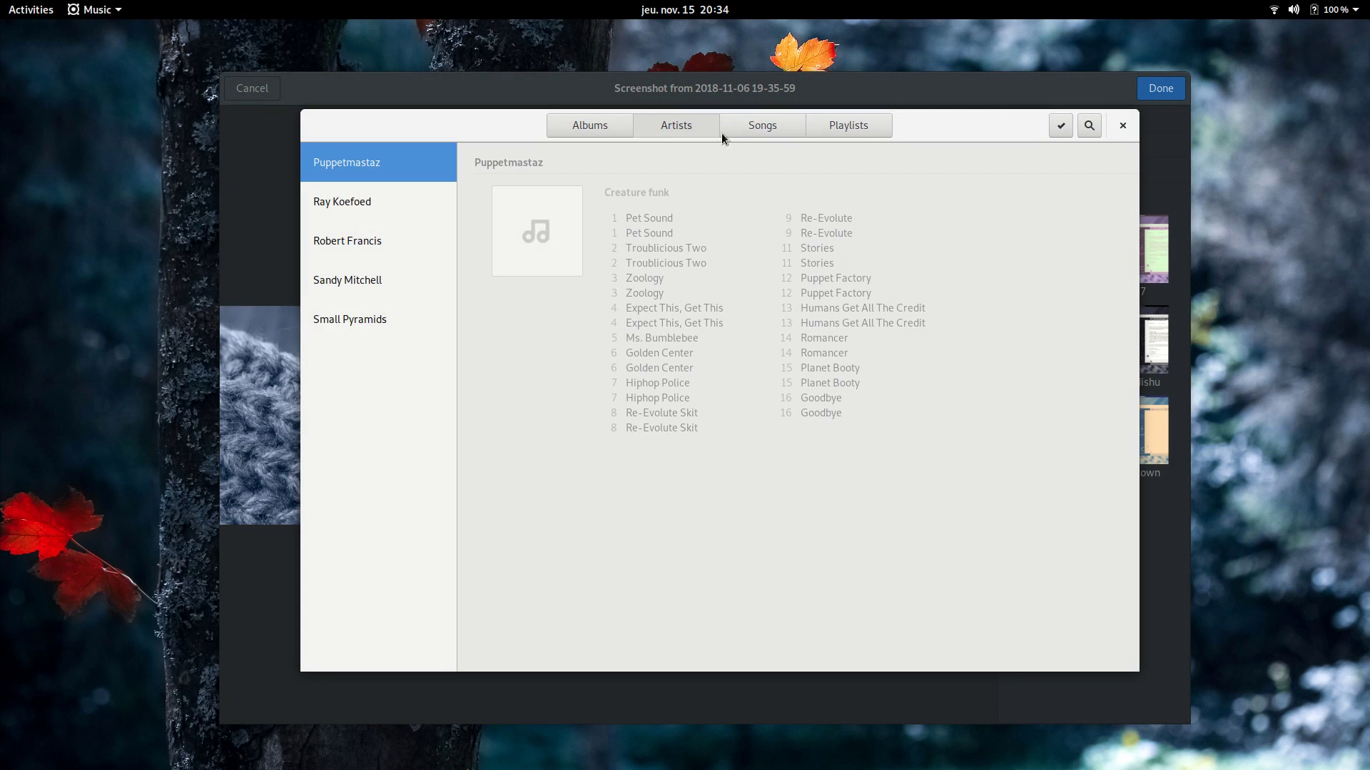
View Music's Songs and Playlists, then search the overview for 'contacts'
click(721, 132)
click(855, 130)
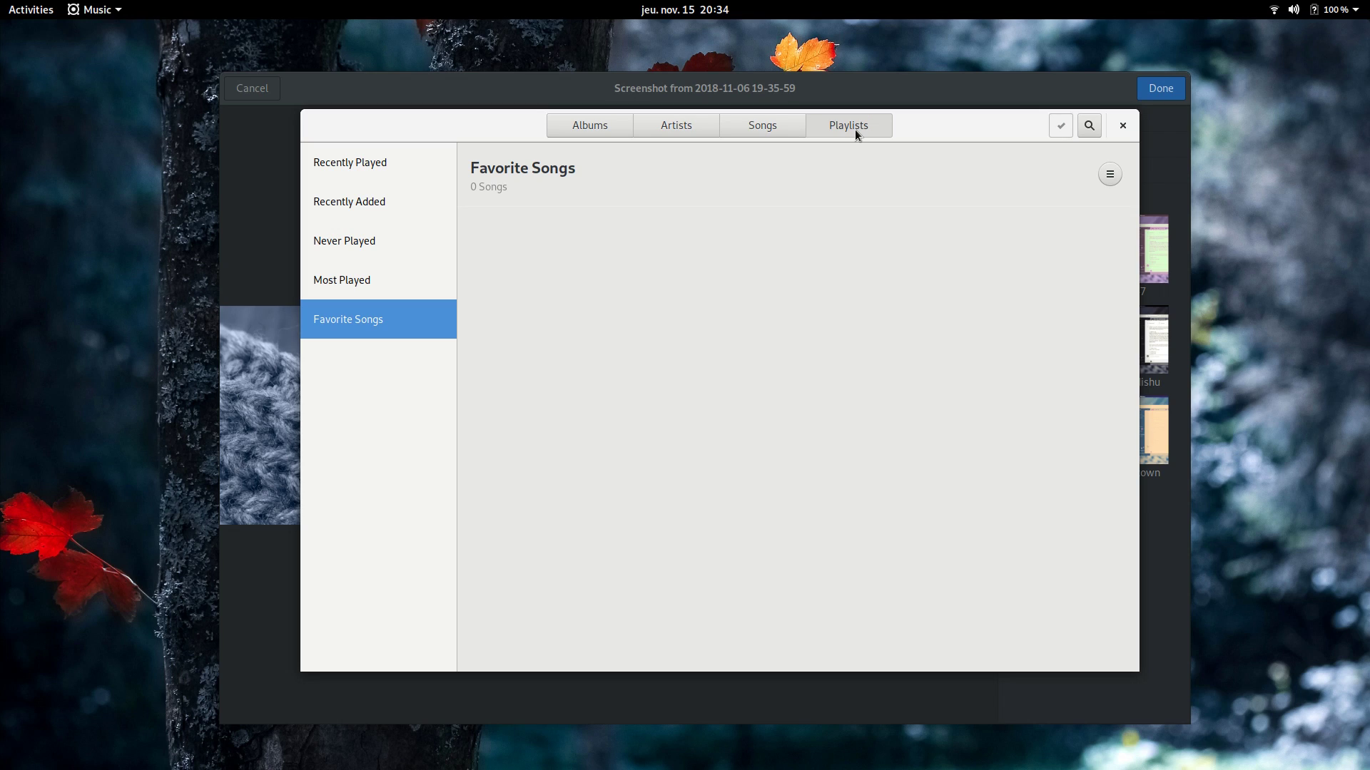
key(super)
text(contacts)
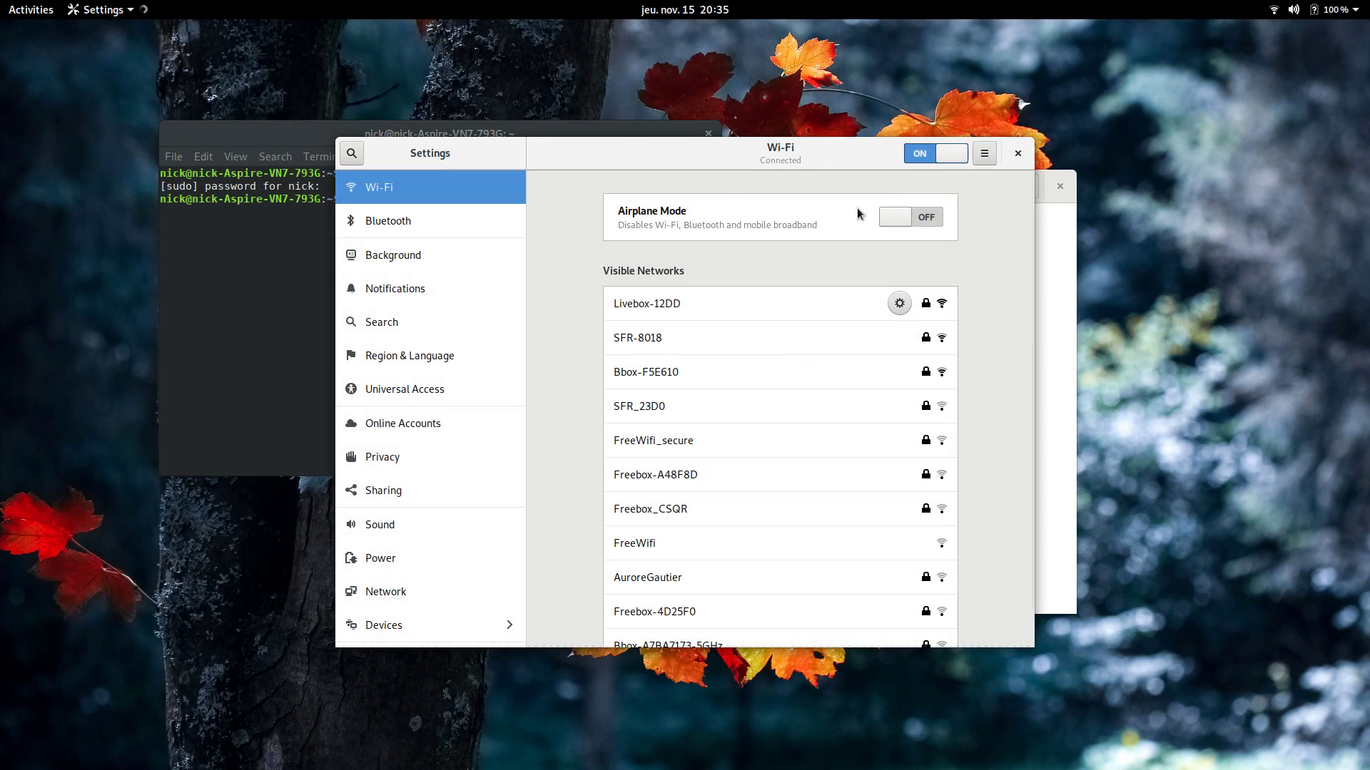
Move the Settings window aside and switch between the Files and Settings windows
drag(596, 133, 844, 197)
click(822, 189)
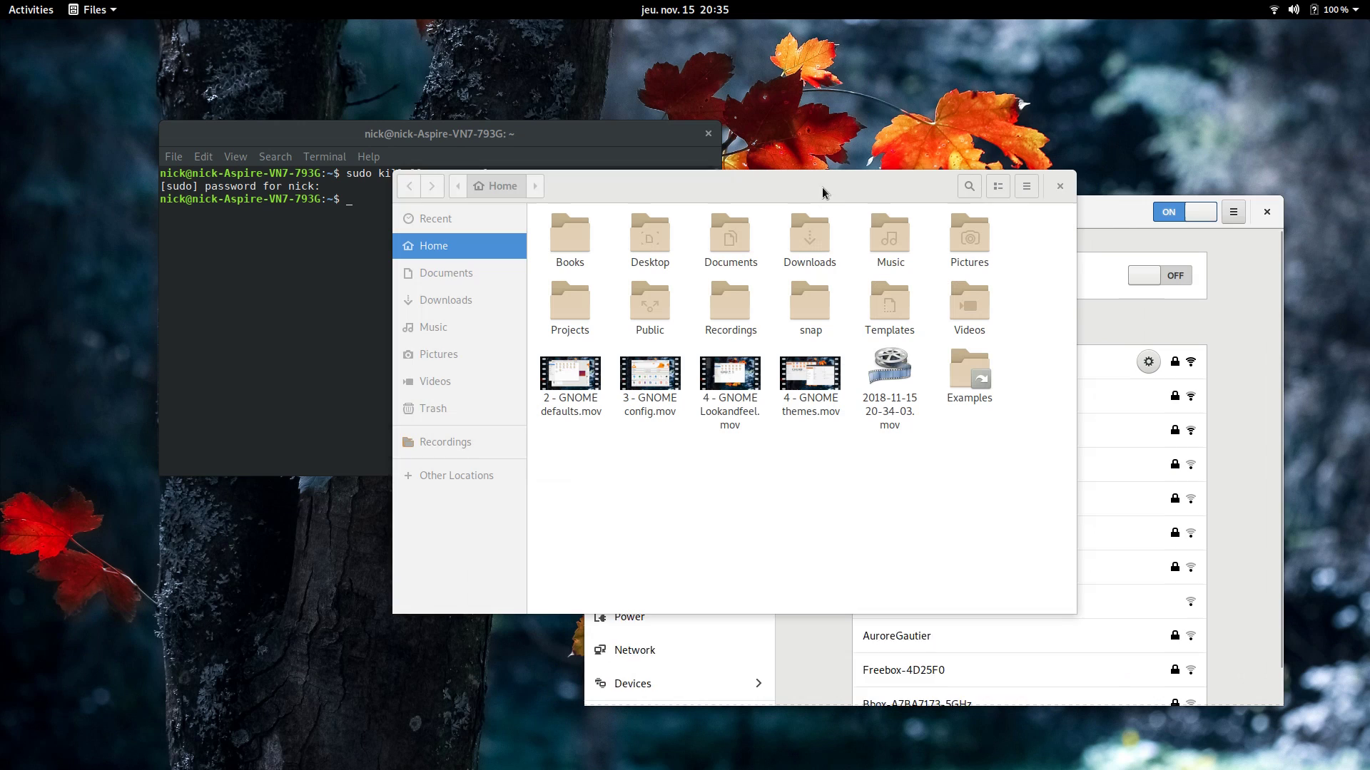
click(1103, 230)
click(571, 187)
Bring the terminal to the front, move it right and down, and close its app menu
click(539, 133)
drag(539, 133, 750, 172)
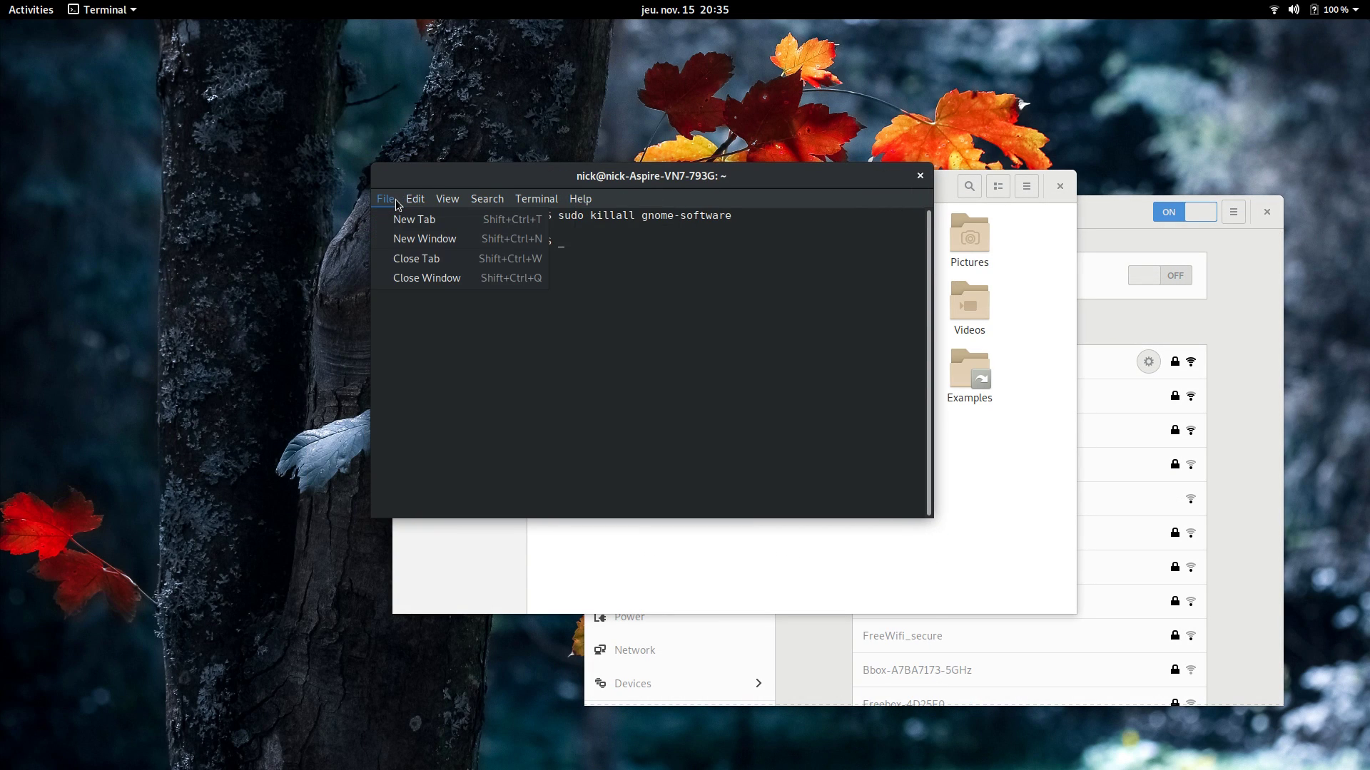
click(102, 8)
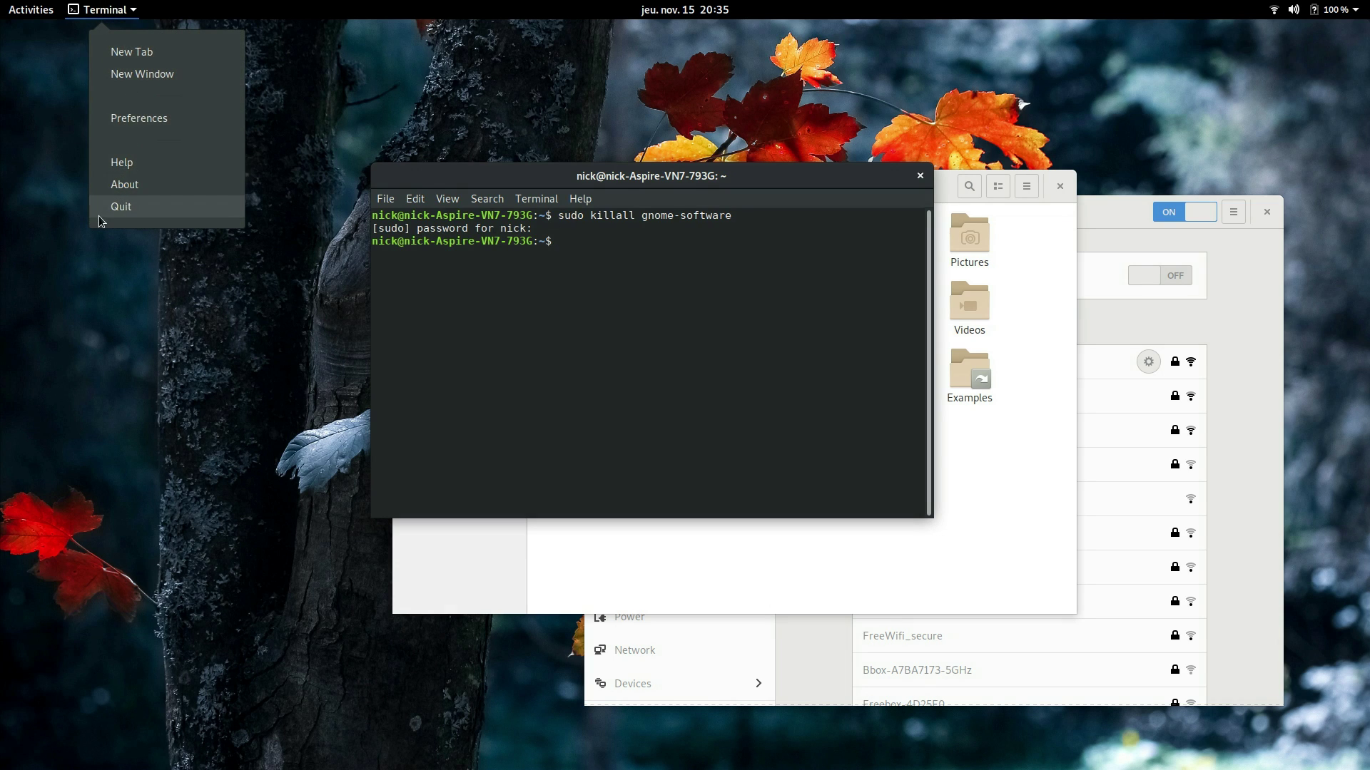
click(553, 311)
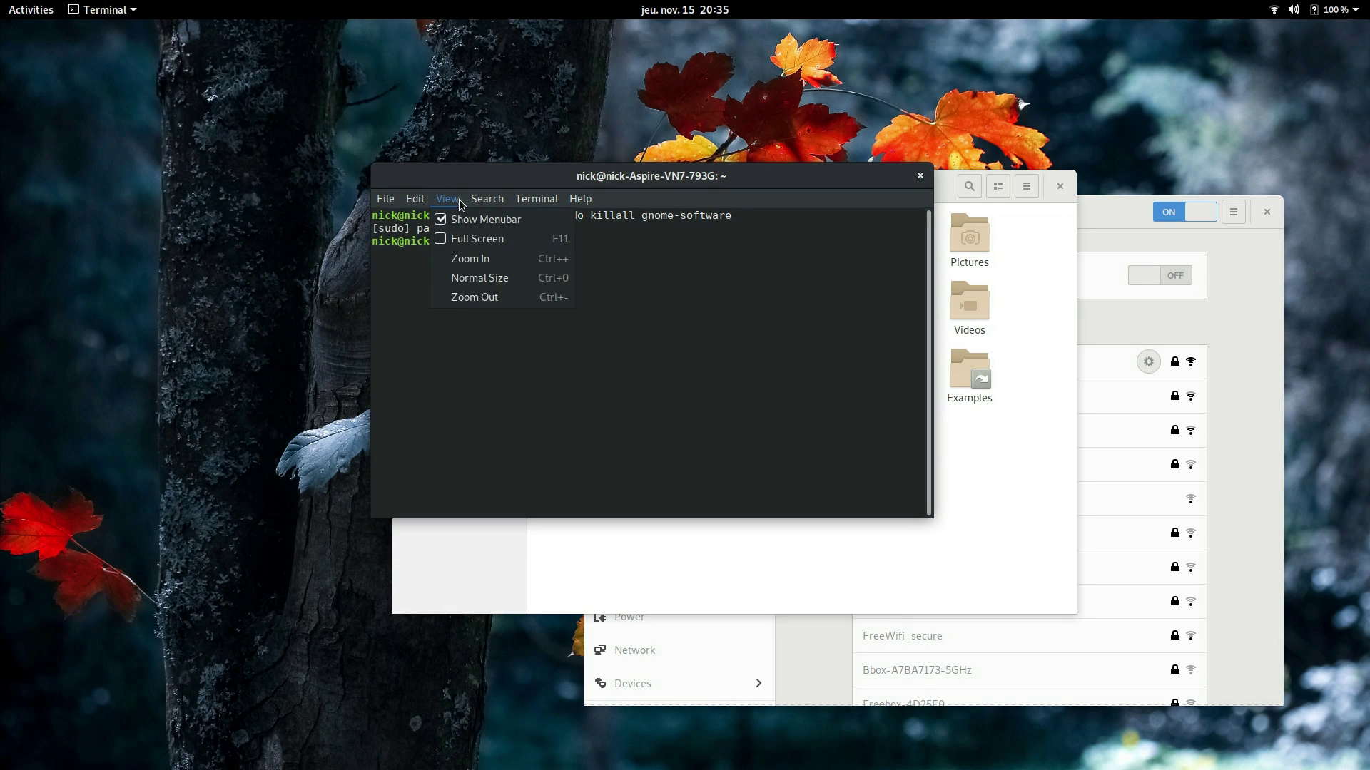
mouse_move(450, 203)
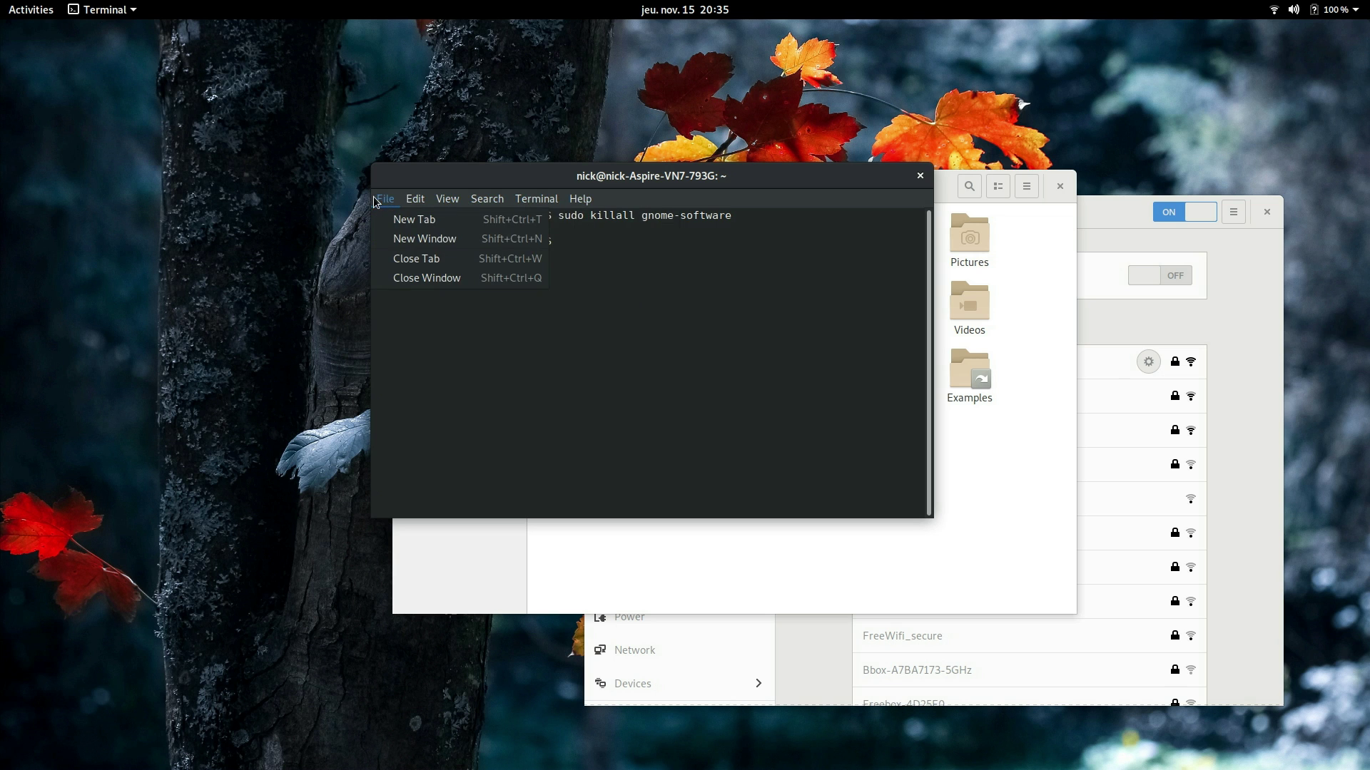
mouse_move(552, 201)
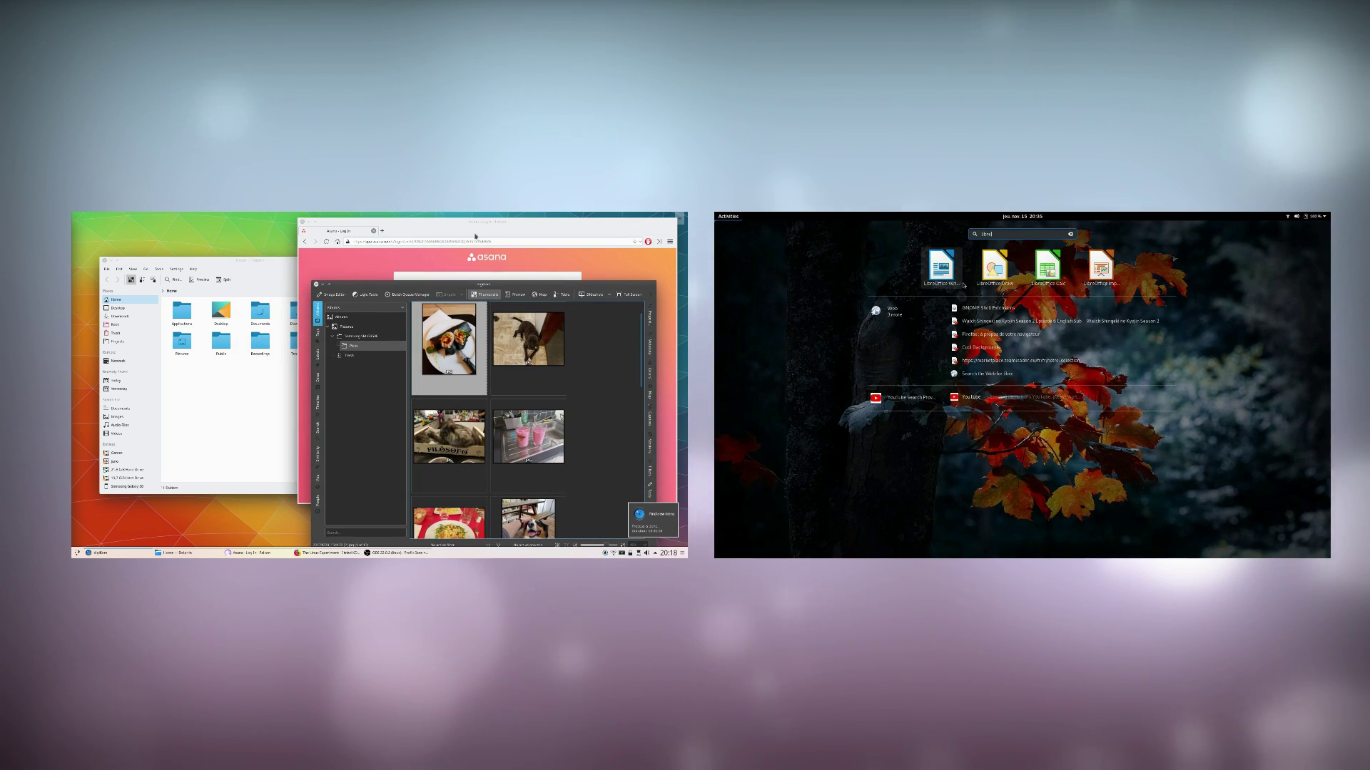
Launch LibreOffice Writer from the search results, nudge Falkon right, and open Writer's Help menu
click(961, 284)
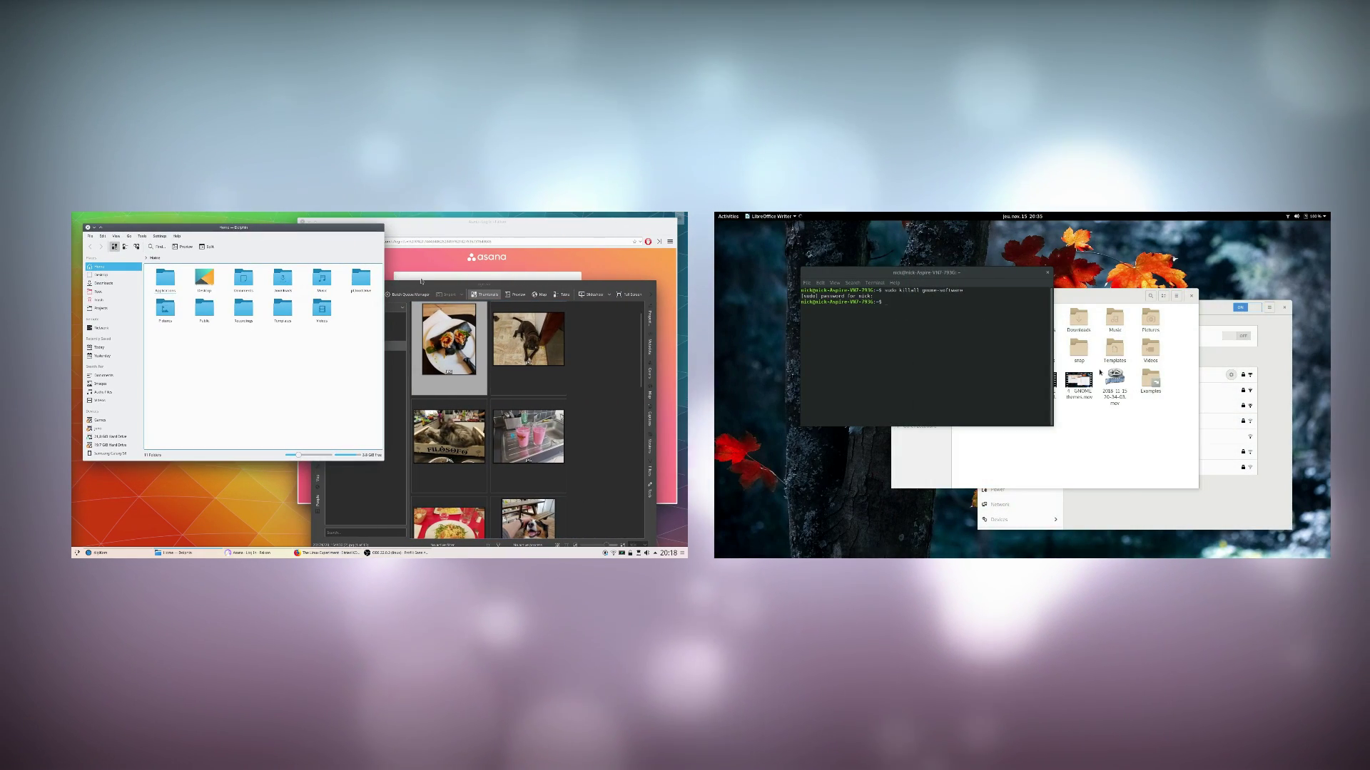
drag(434, 228, 453, 227)
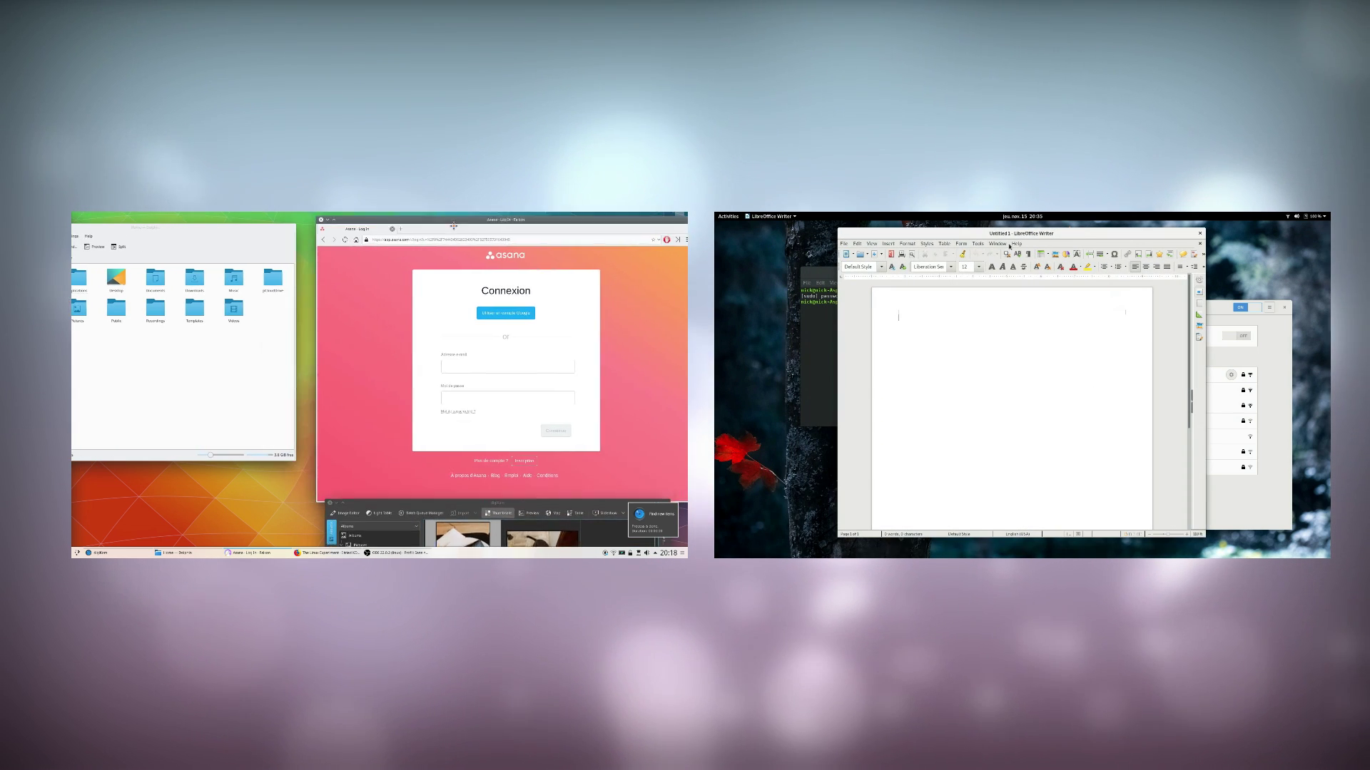
click(1017, 243)
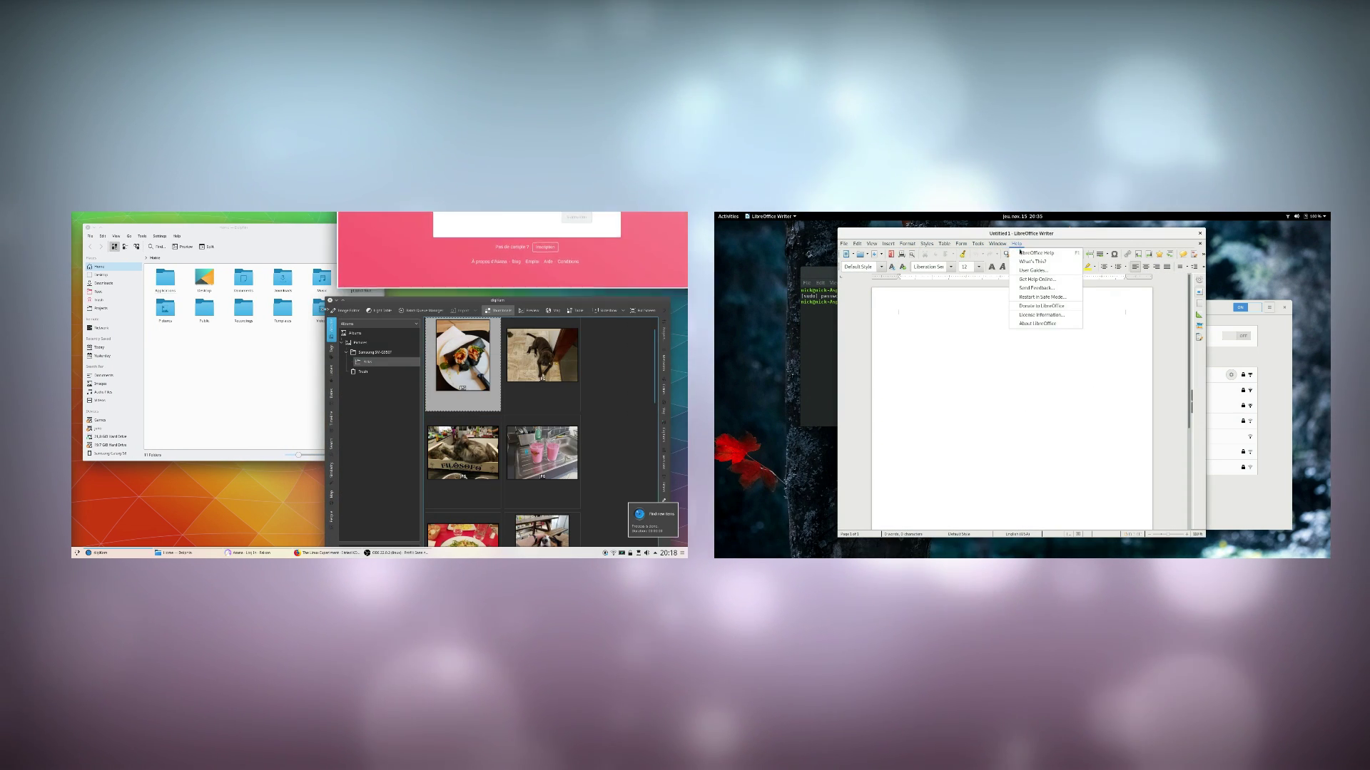
mouse_move(871, 244)
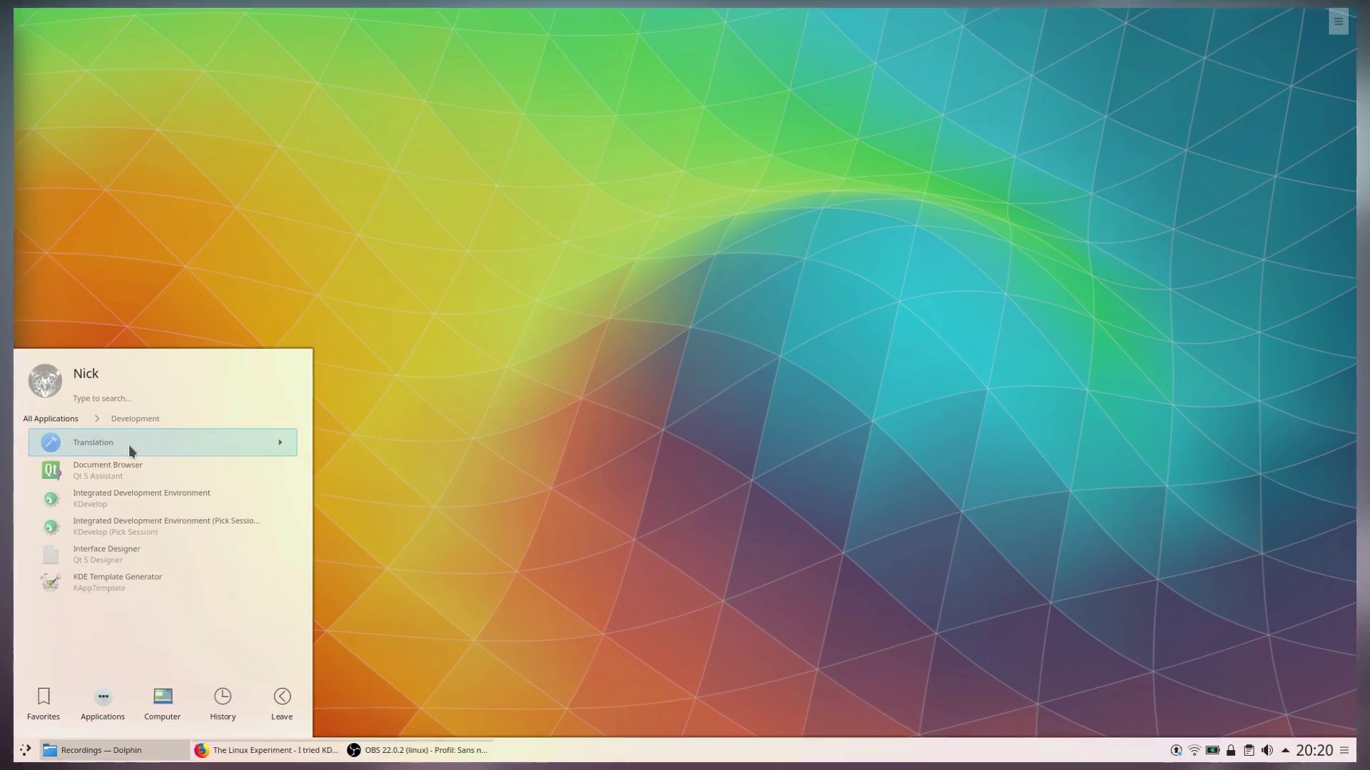
Select plasmashell in System Monitor's memory-sorted process table, then launch Konsole from Kickoff
click(58, 414)
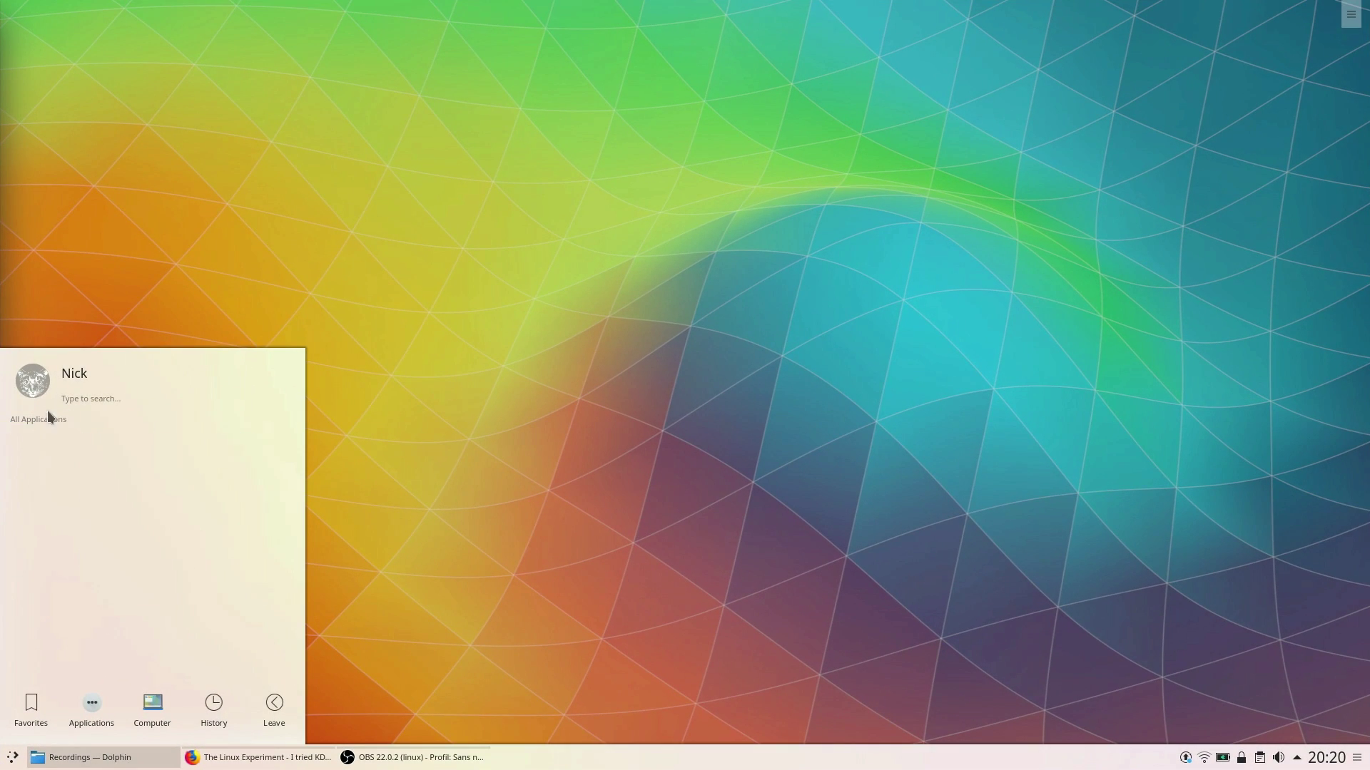
click(1325, 762)
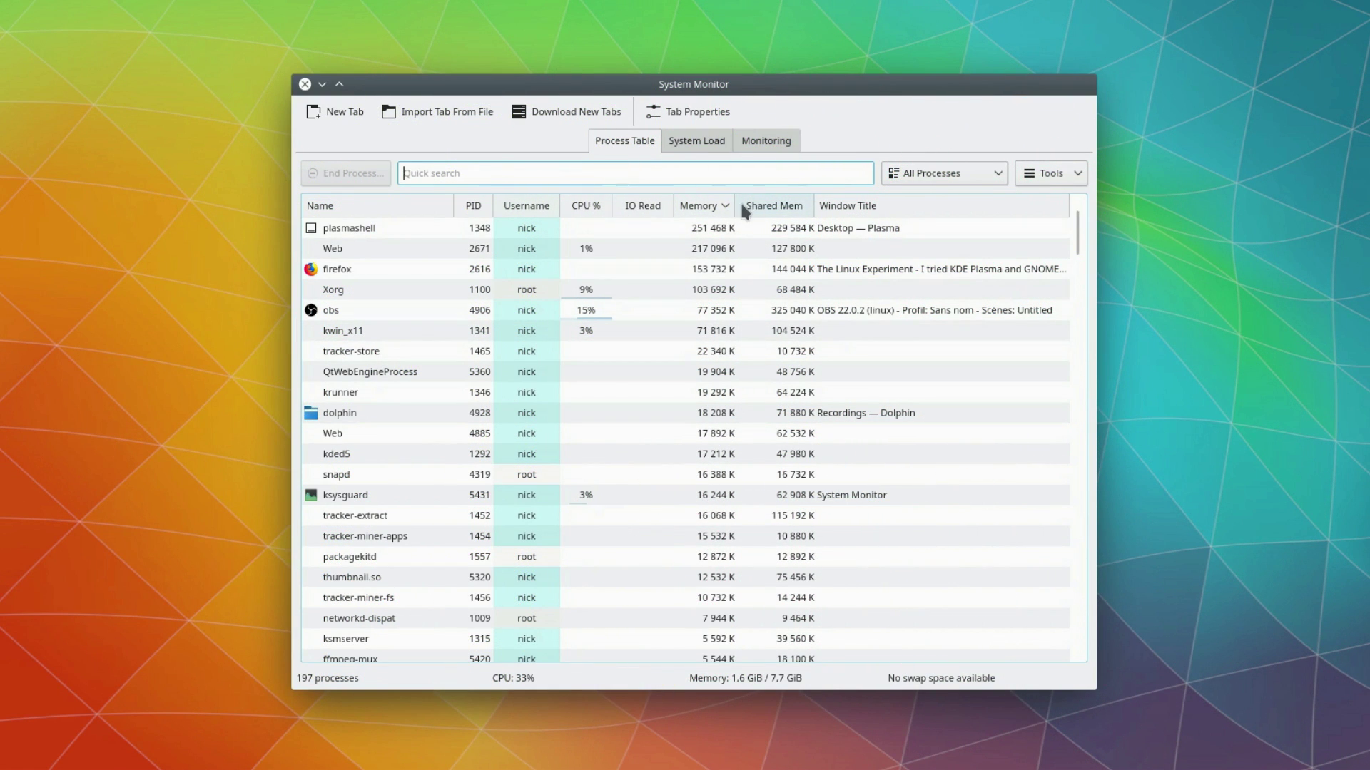
click(641, 228)
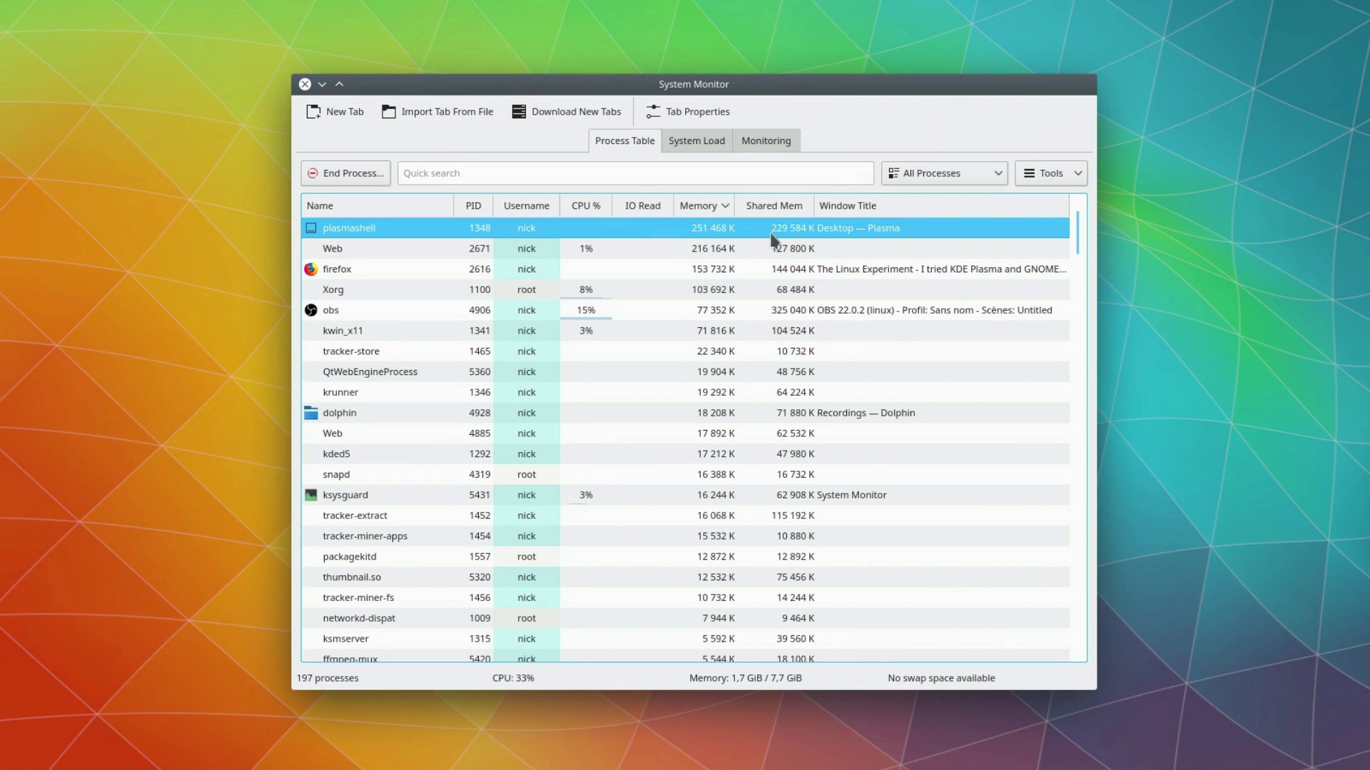
key(super)
click(50, 637)
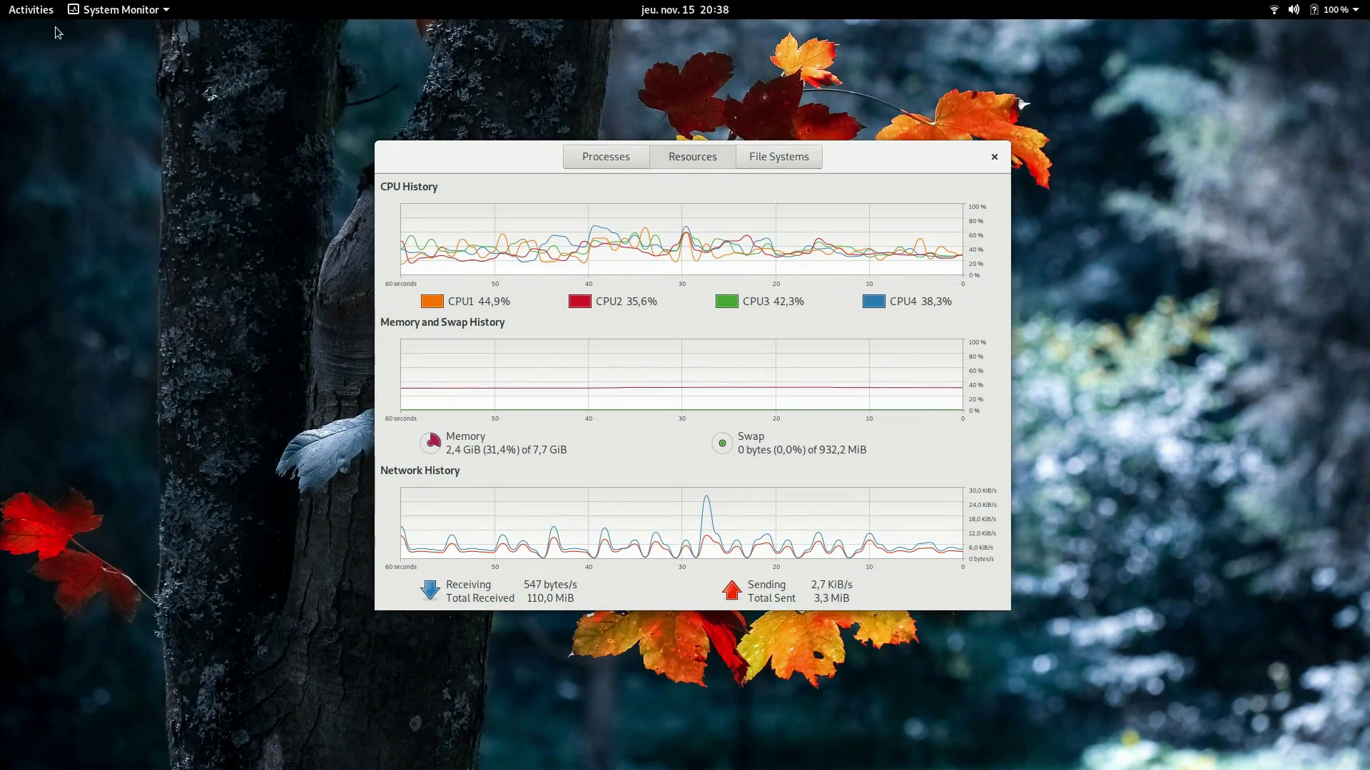
Browse GNOME's full application grid, then switch to the Frequent applications view
click(31, 10)
click(27, 588)
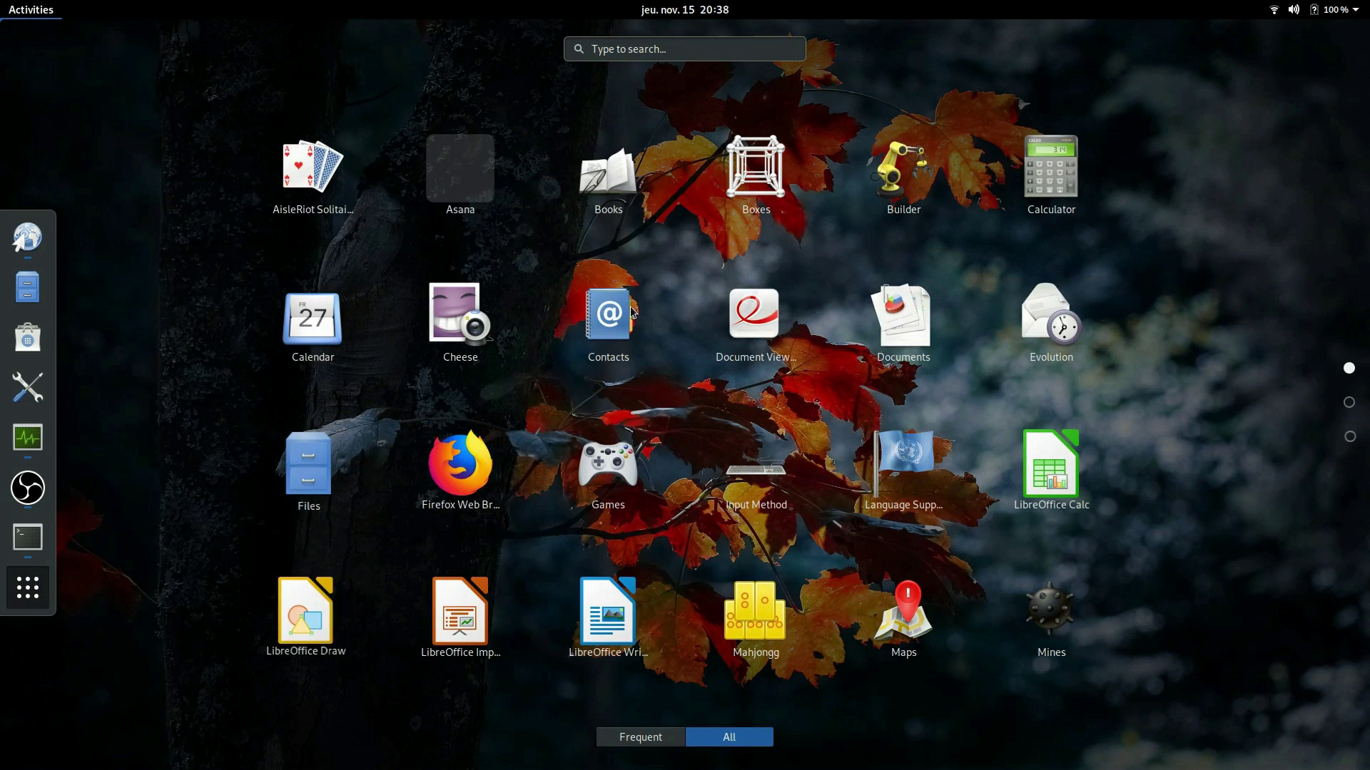
scroll(636, 341, down, 2)
scroll(636, 341, up, 1)
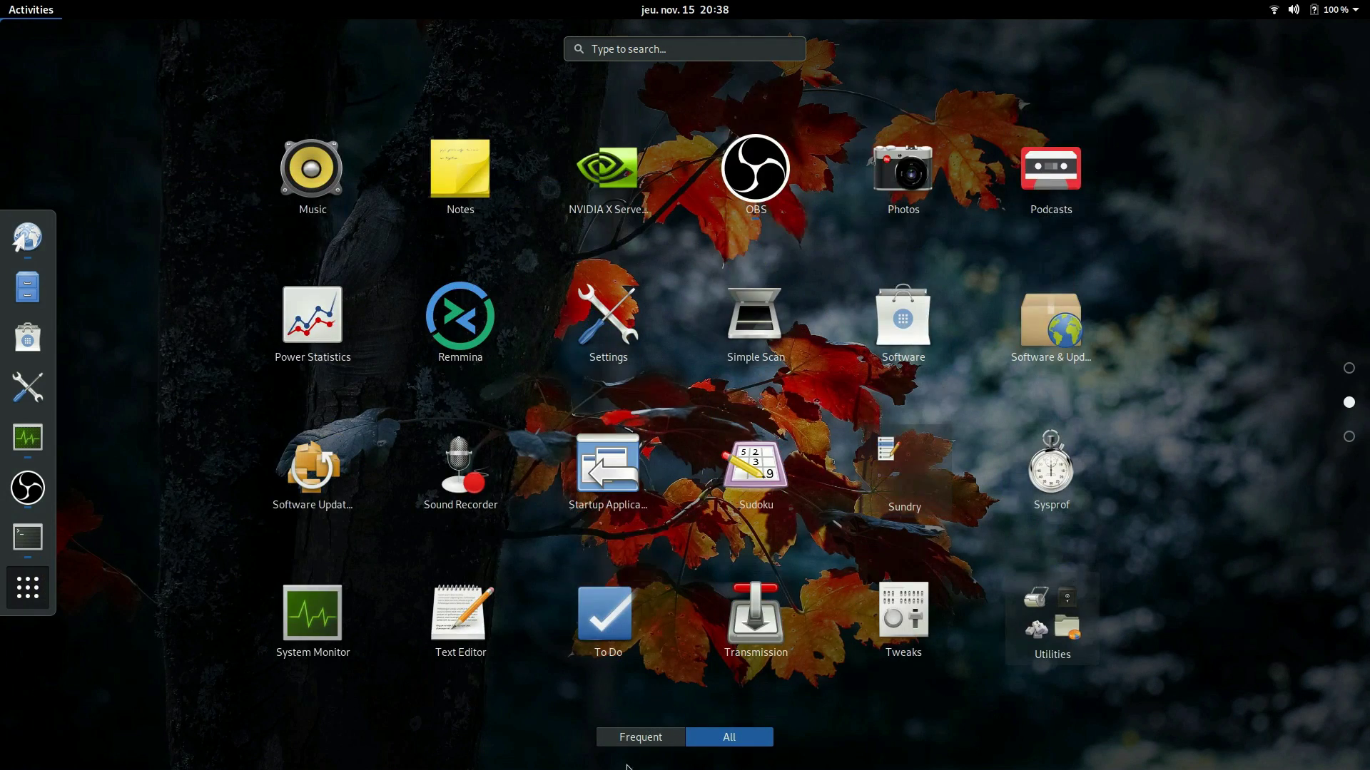
click(660, 744)
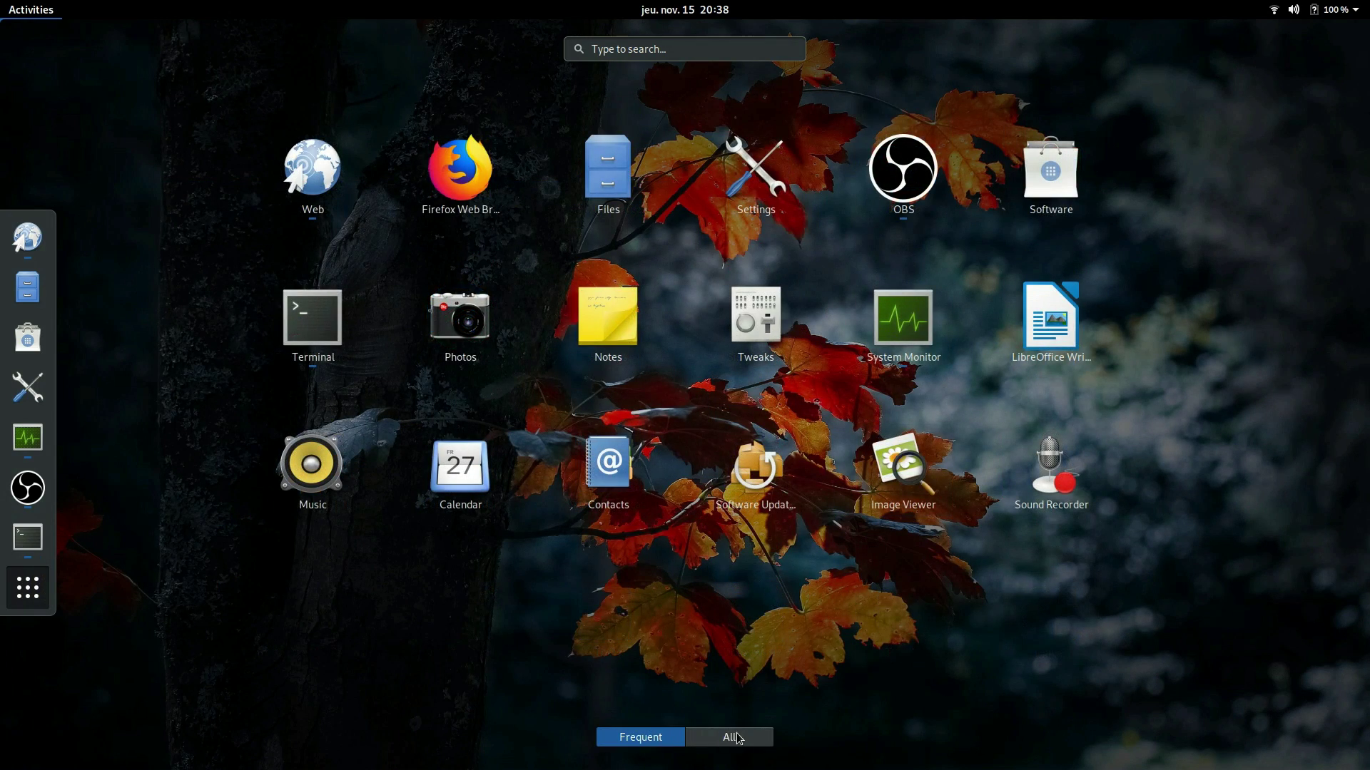
Launch Contacts, then bring Software and System Monitor to the front
click(608, 471)
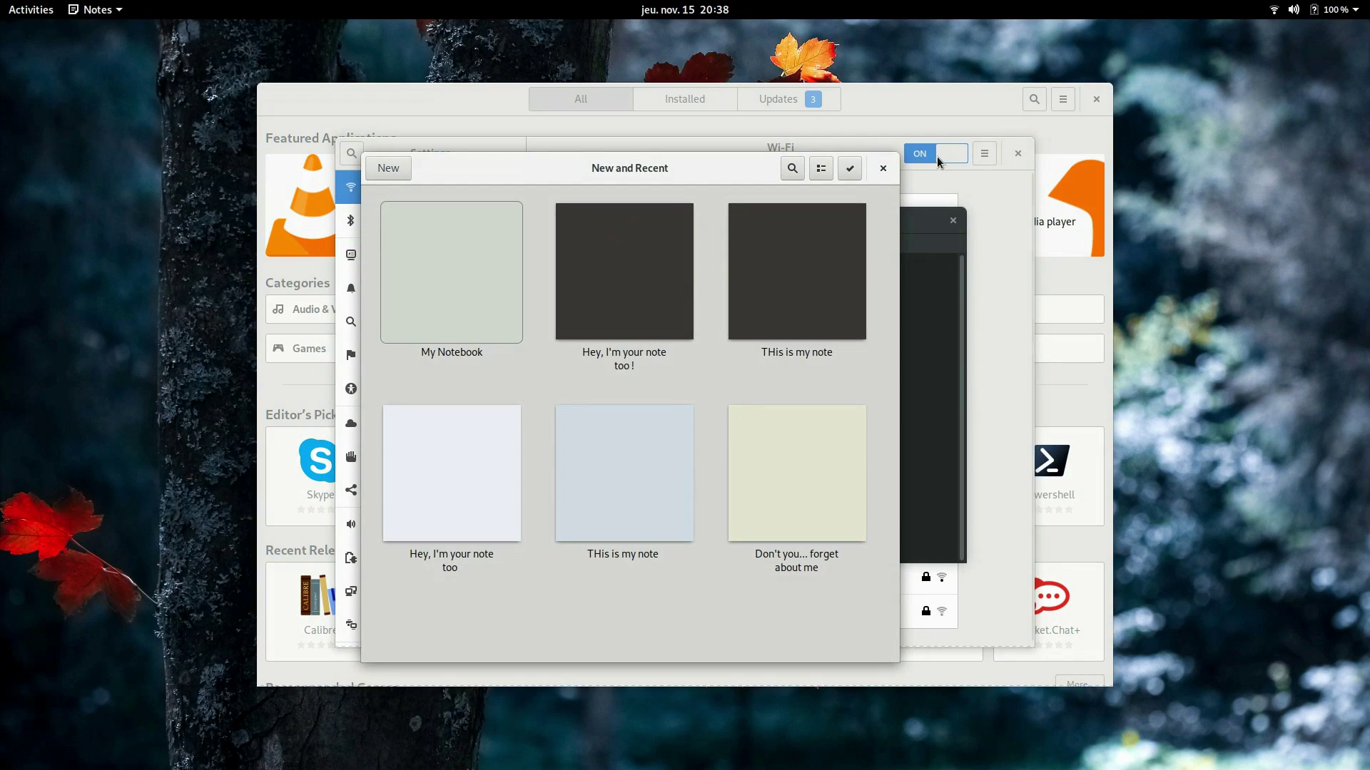
click(926, 104)
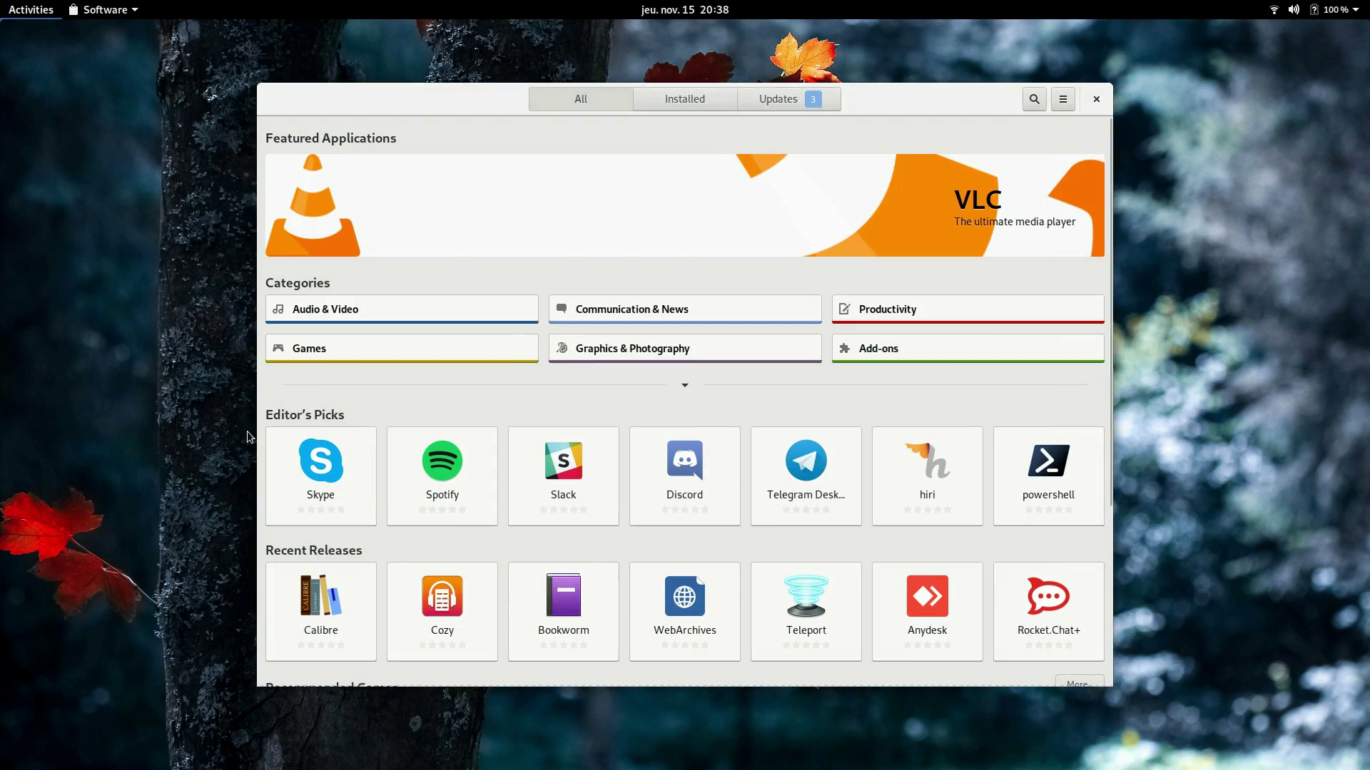
key(super)
click(400, 342)
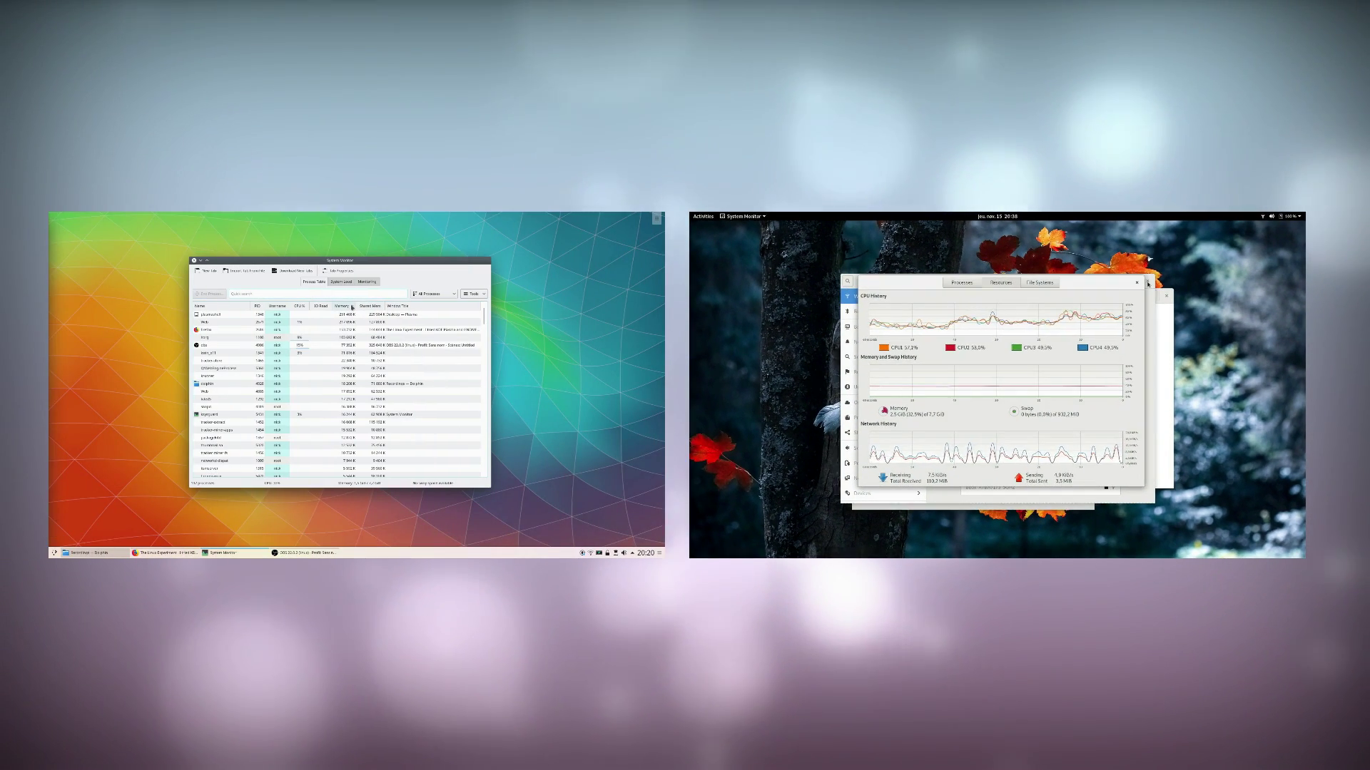
Select plasmashell in KDE's System Monitor and shift GNOME's System Monitor window left
click(346, 315)
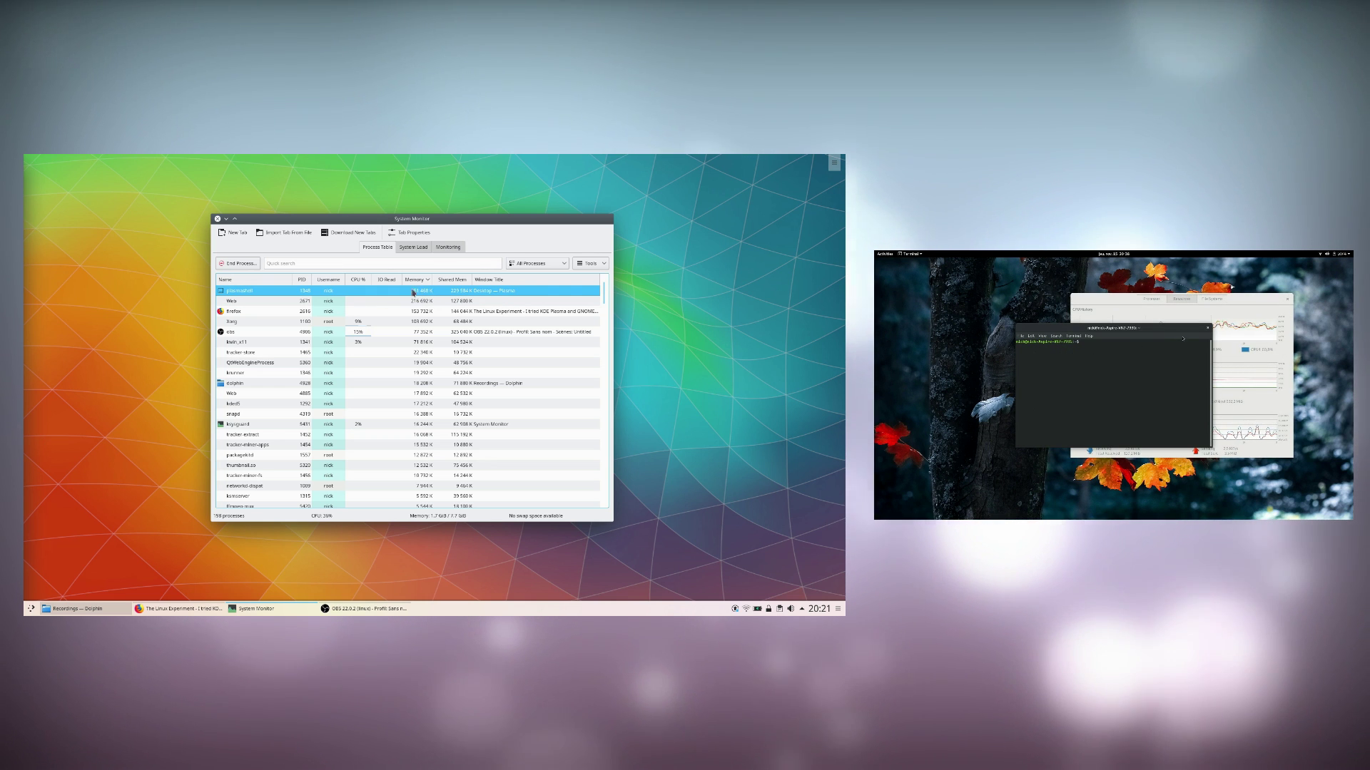
drag(1240, 304, 1172, 314)
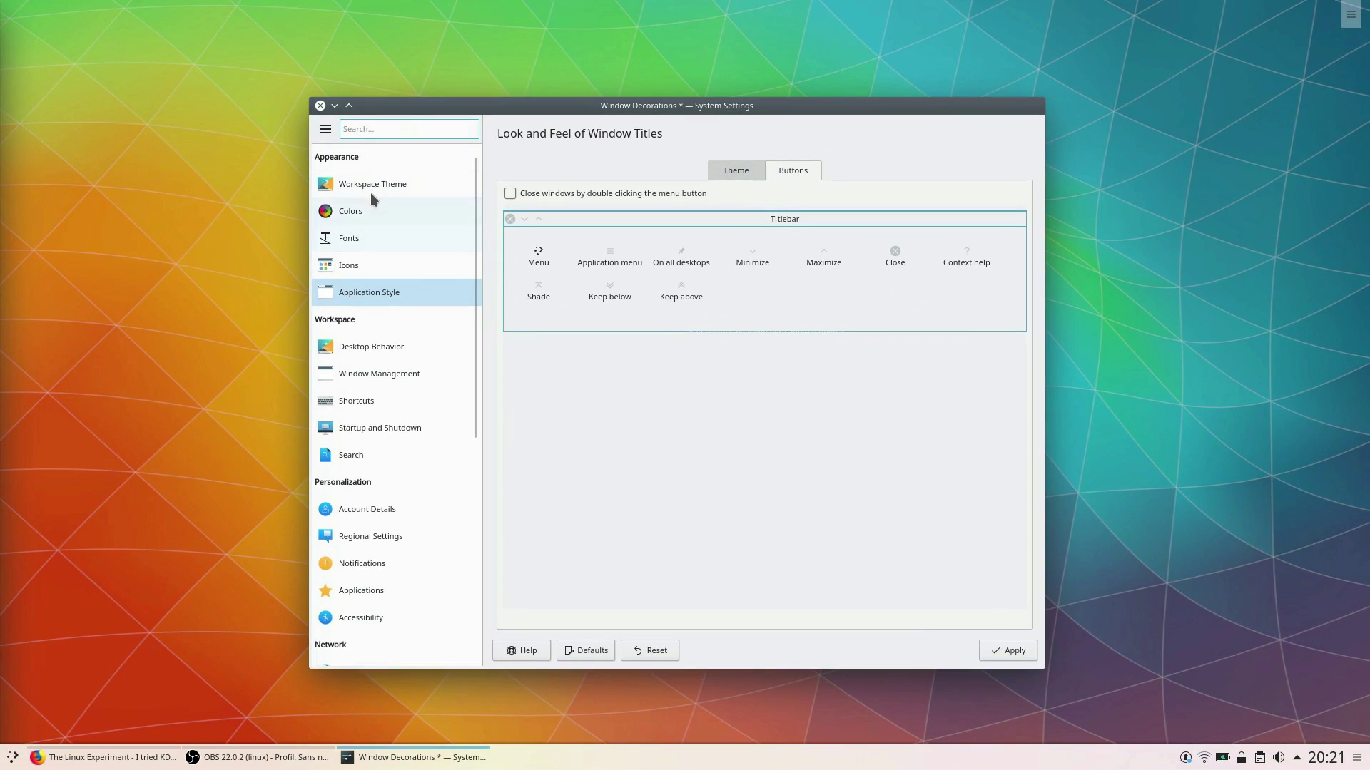
Tour KDE's Workspace Theme, Splash Screen, Desktop Behavior and Desktop Effects settings pages
click(370, 192)
click(636, 401)
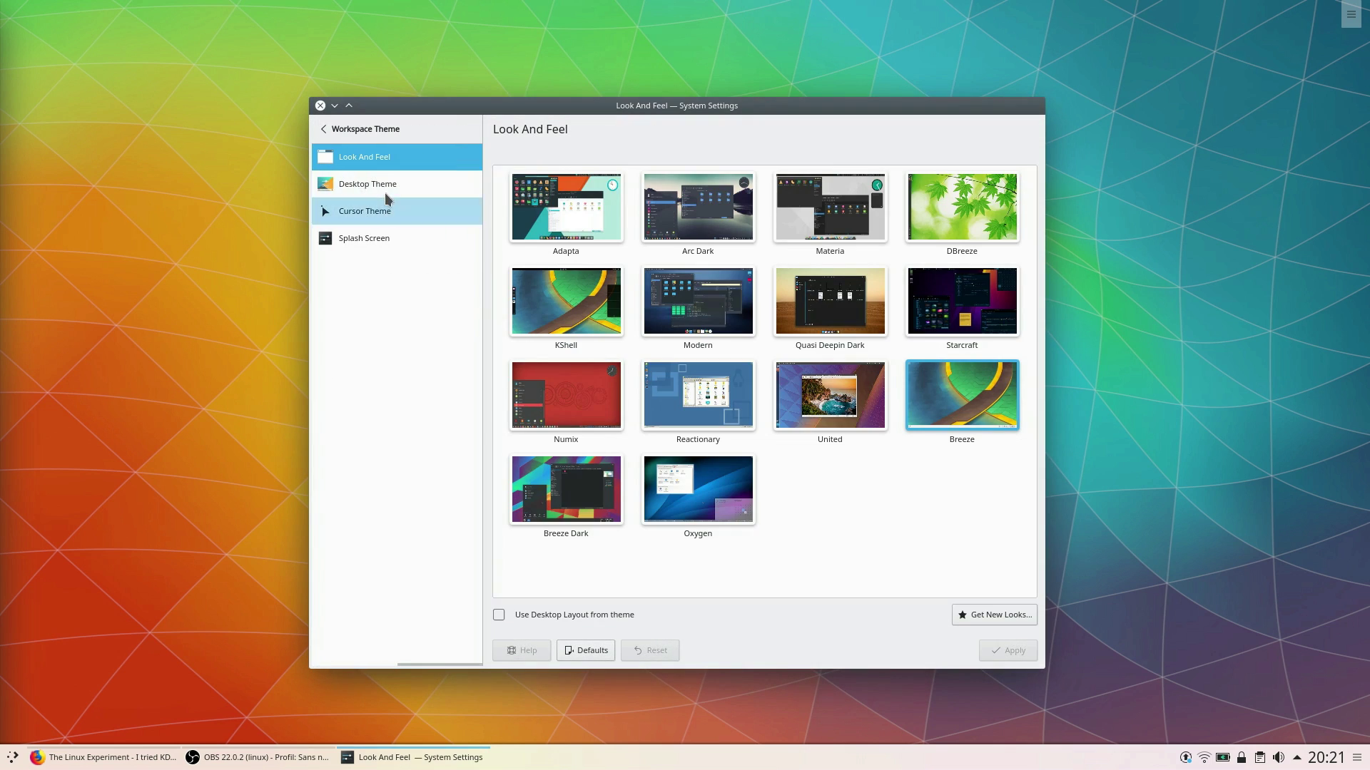
click(357, 187)
click(356, 239)
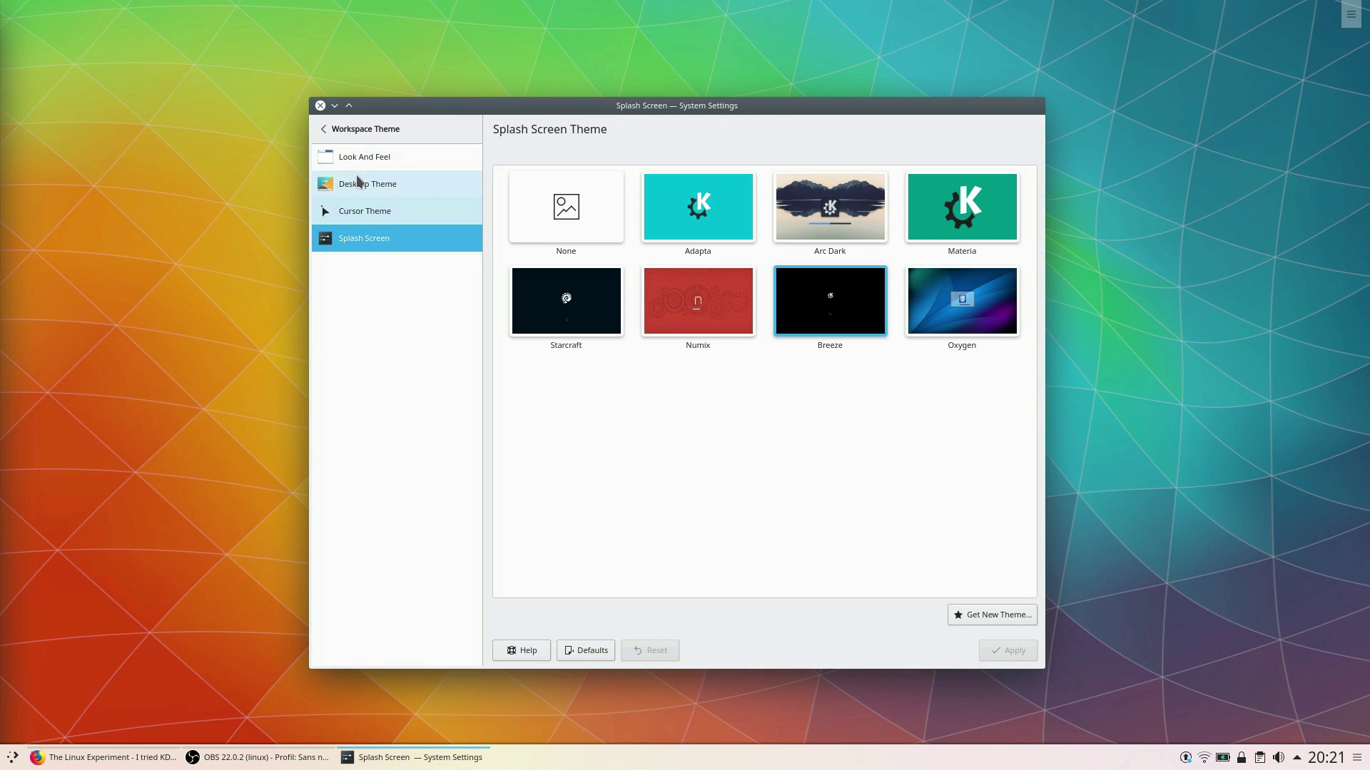
click(373, 345)
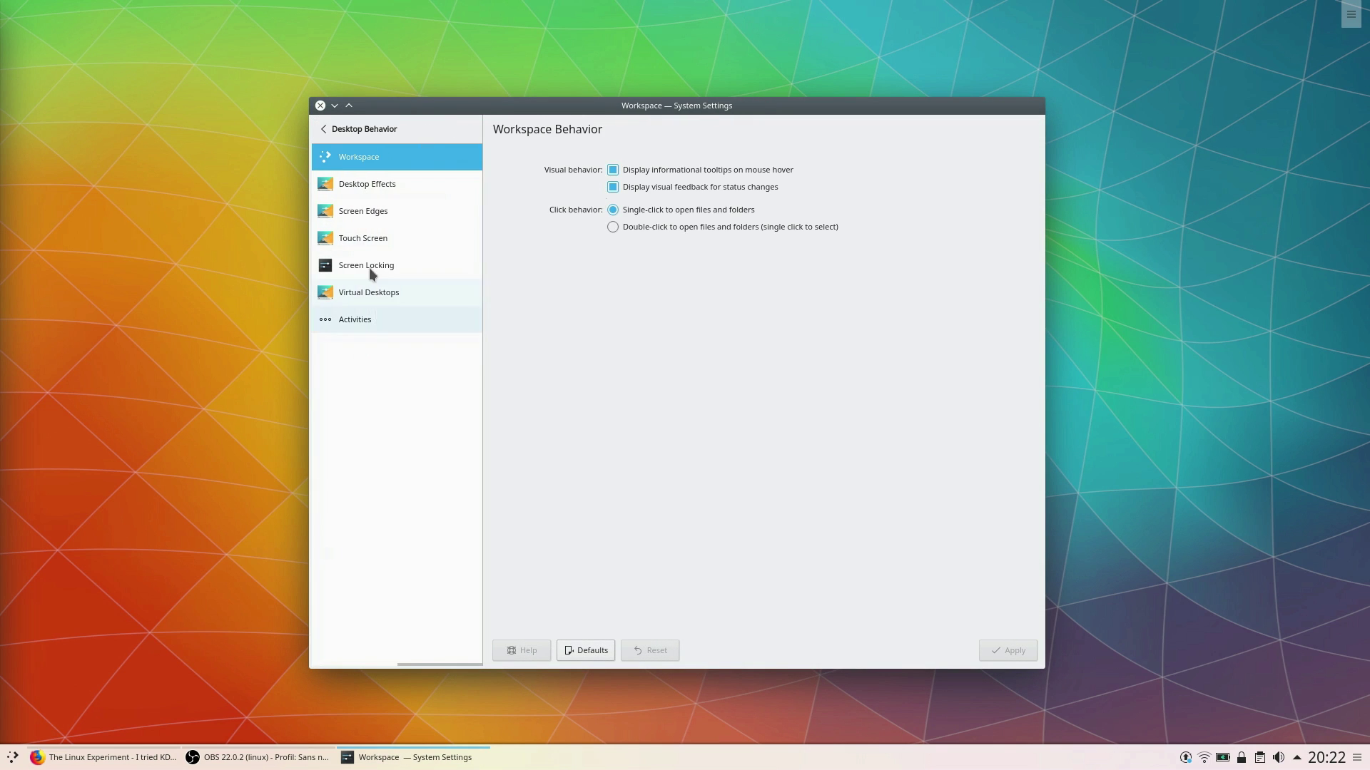
click(355, 184)
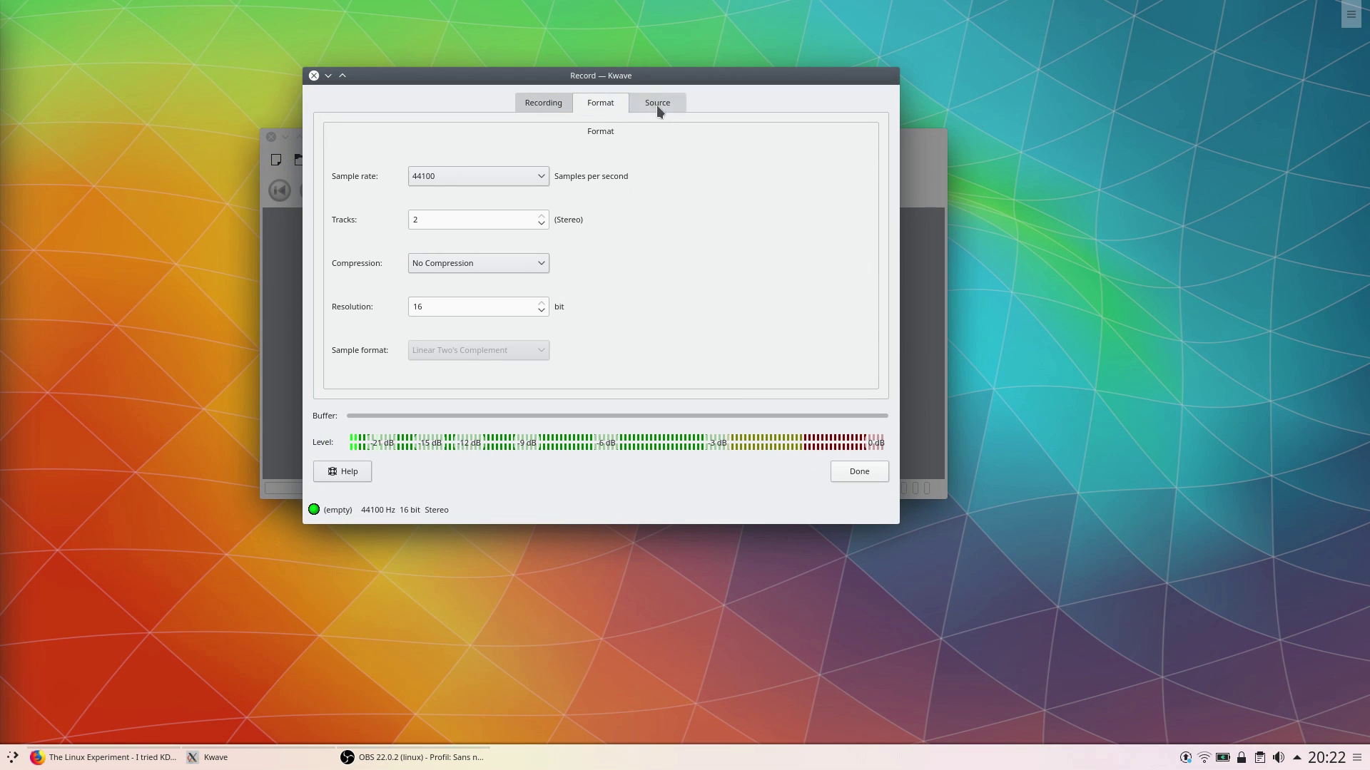
Start a Kwave audio recording, then enlarge the Analog Clock widget and move it up-right
click(542, 103)
click(806, 369)
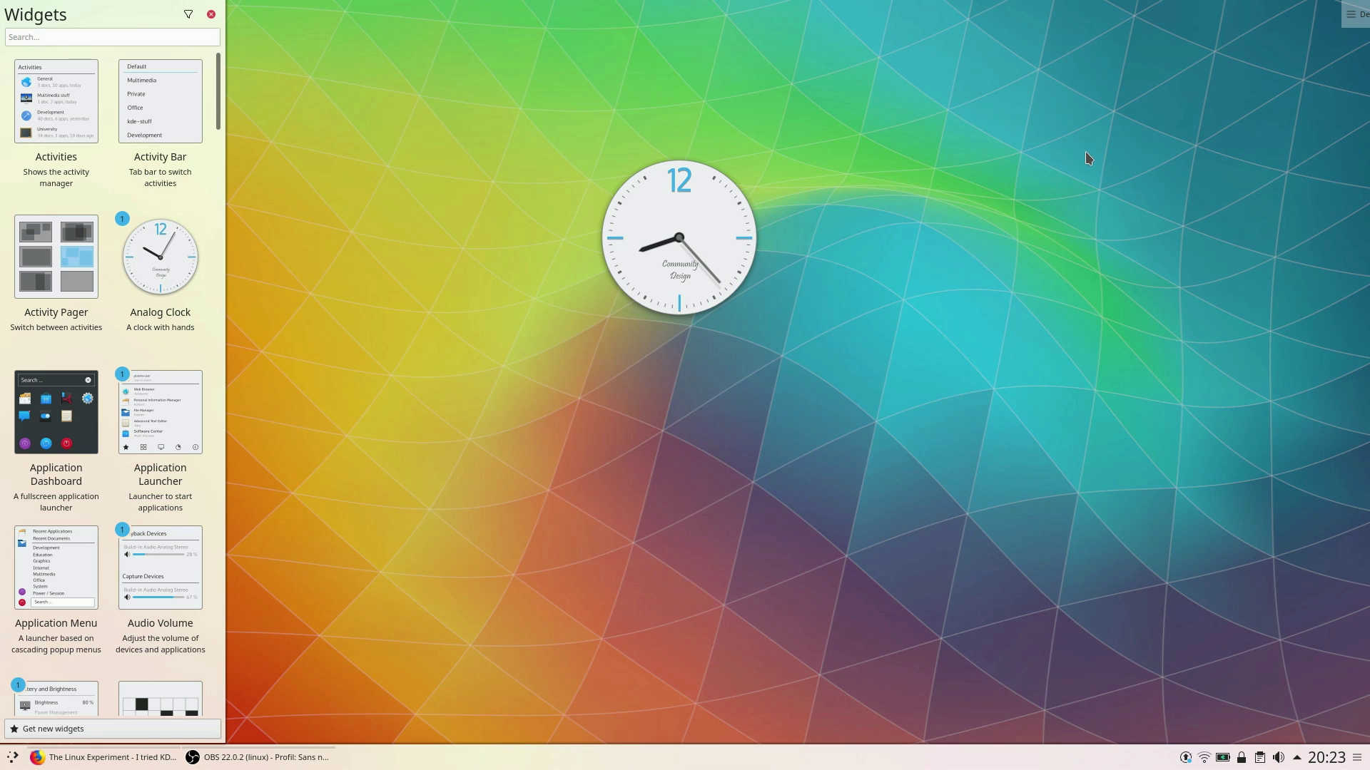
click(1349, 21)
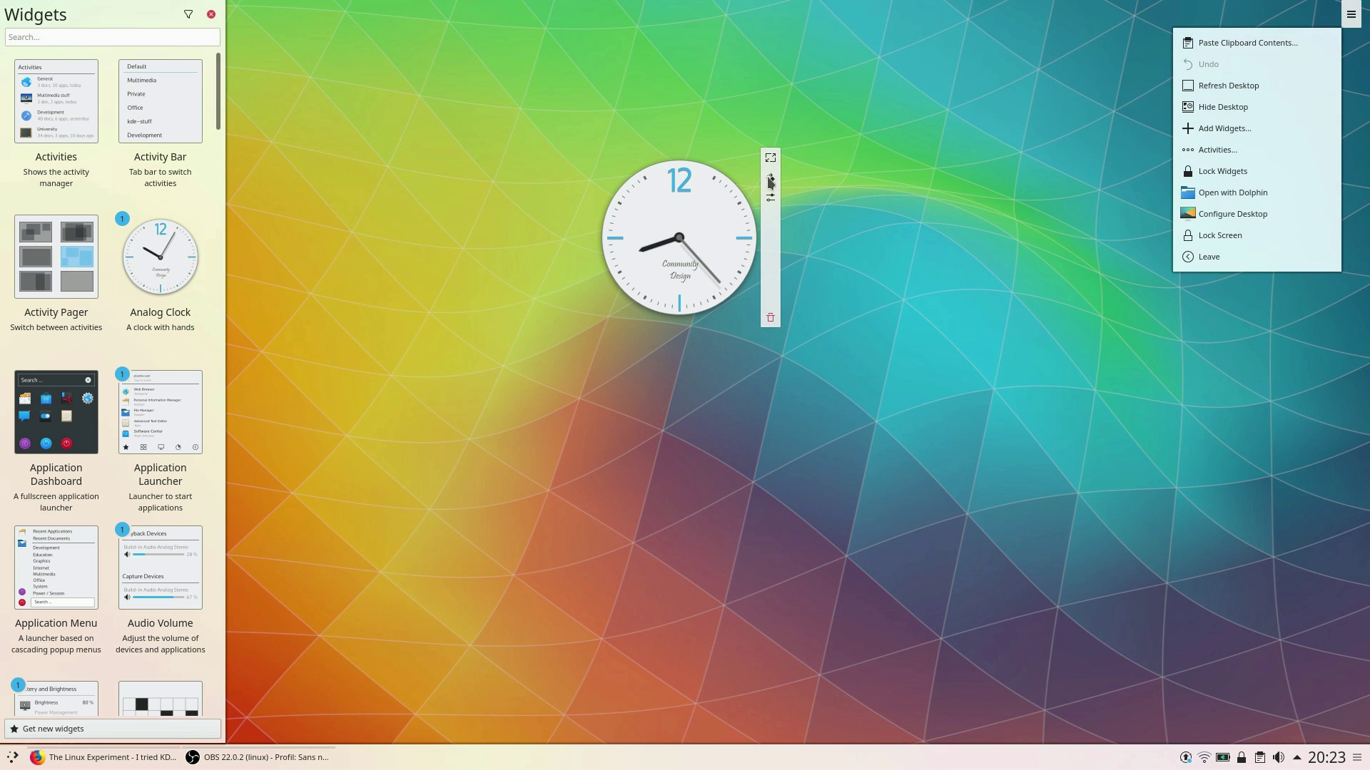
mouse_move(780, 151)
mouse_down()
mouse_move(865, 127)
mouse_move(892, 67)
mouse_move(786, 151)
mouse_up()
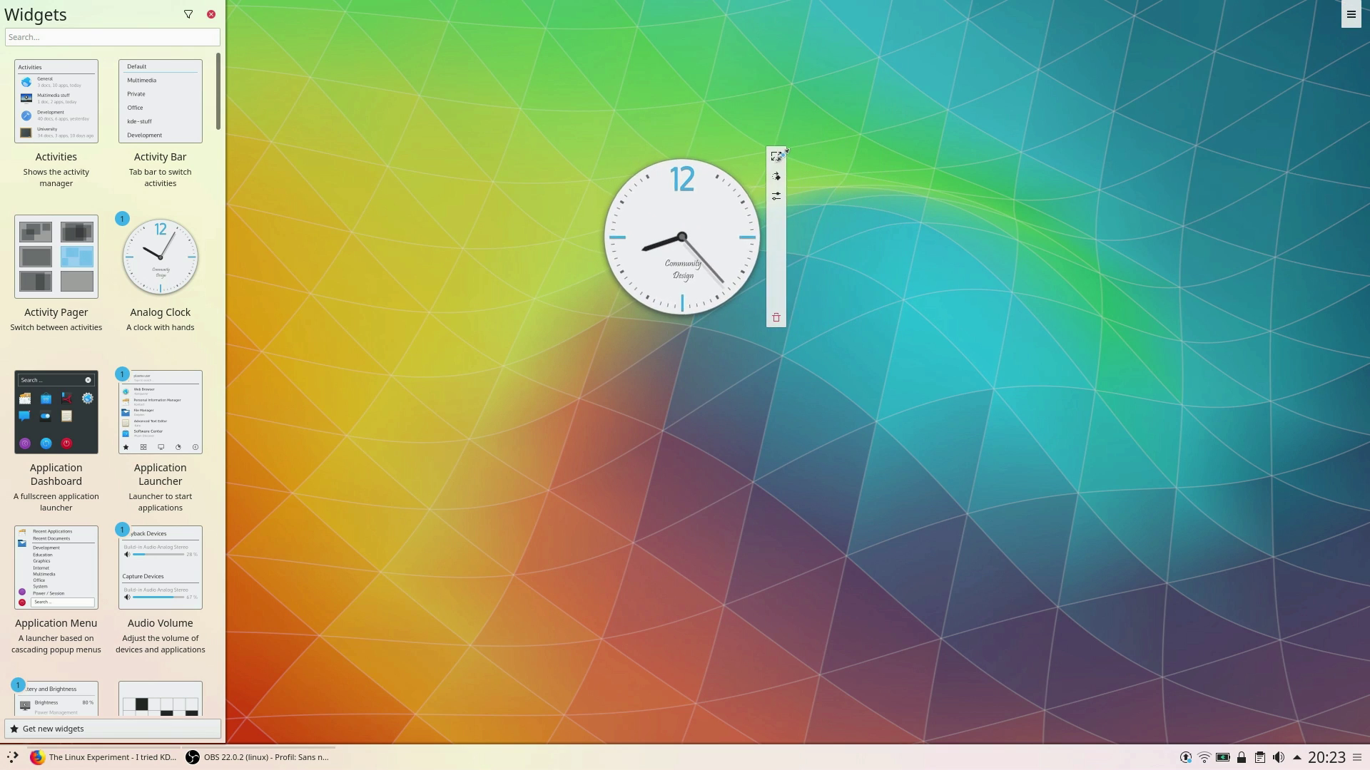
drag(775, 248, 1077, 218)
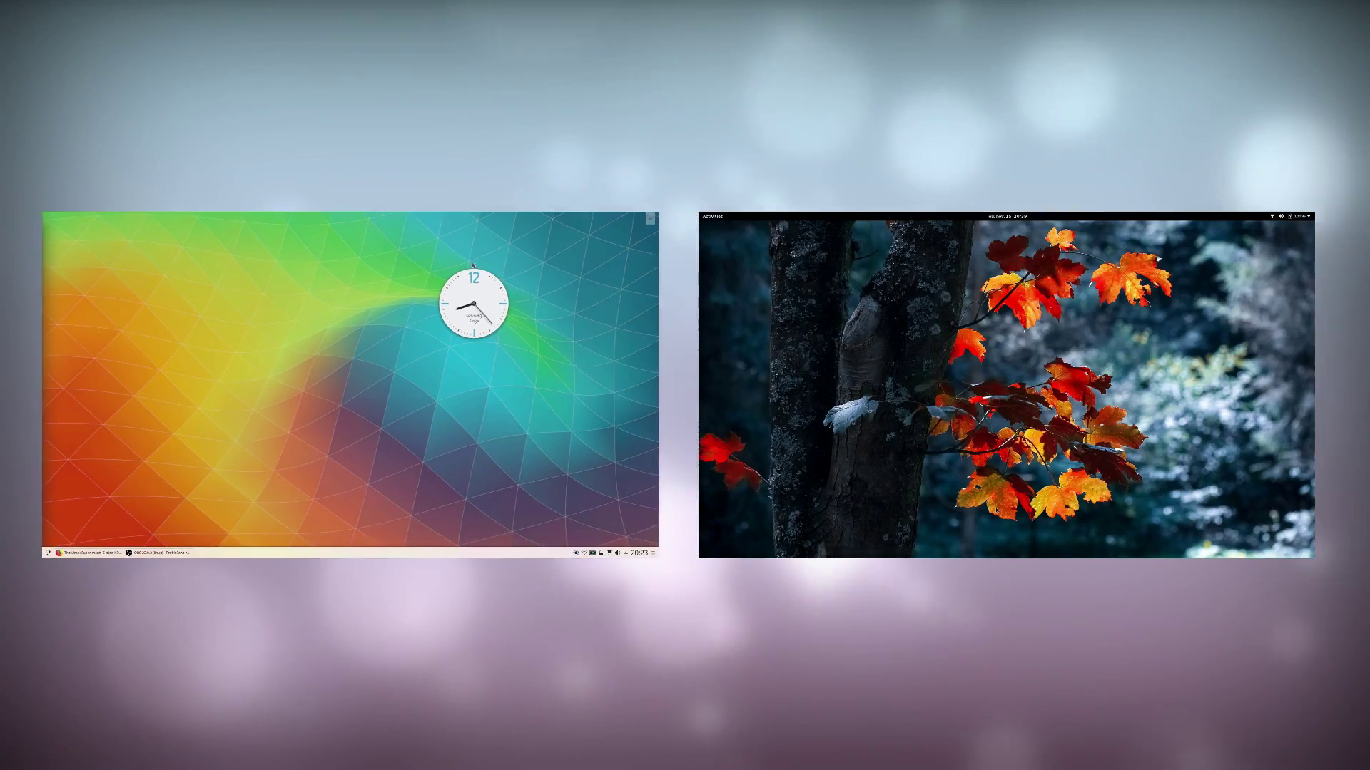
Launch Contacts via an overview search for 'contacts' and put the first contact into editing mode
text(ontacts)
key(Return)
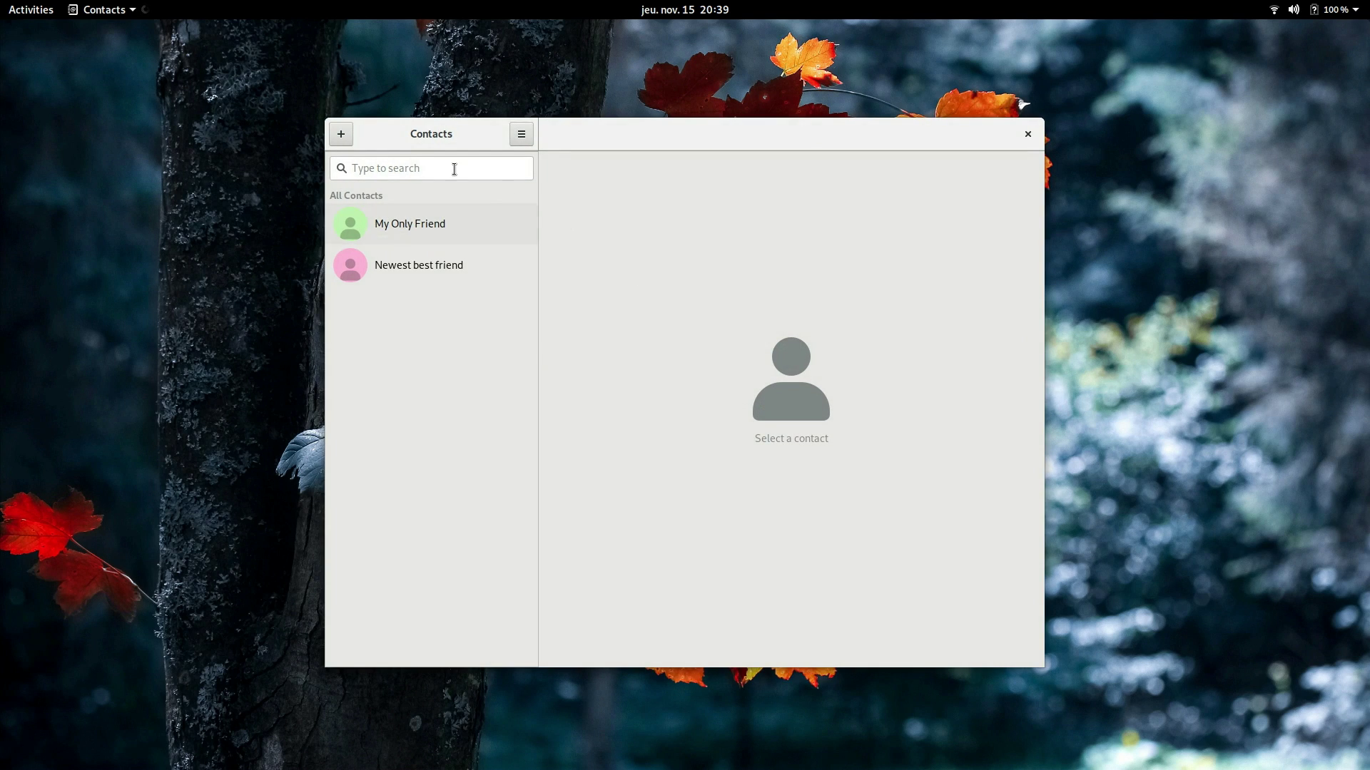
click(398, 215)
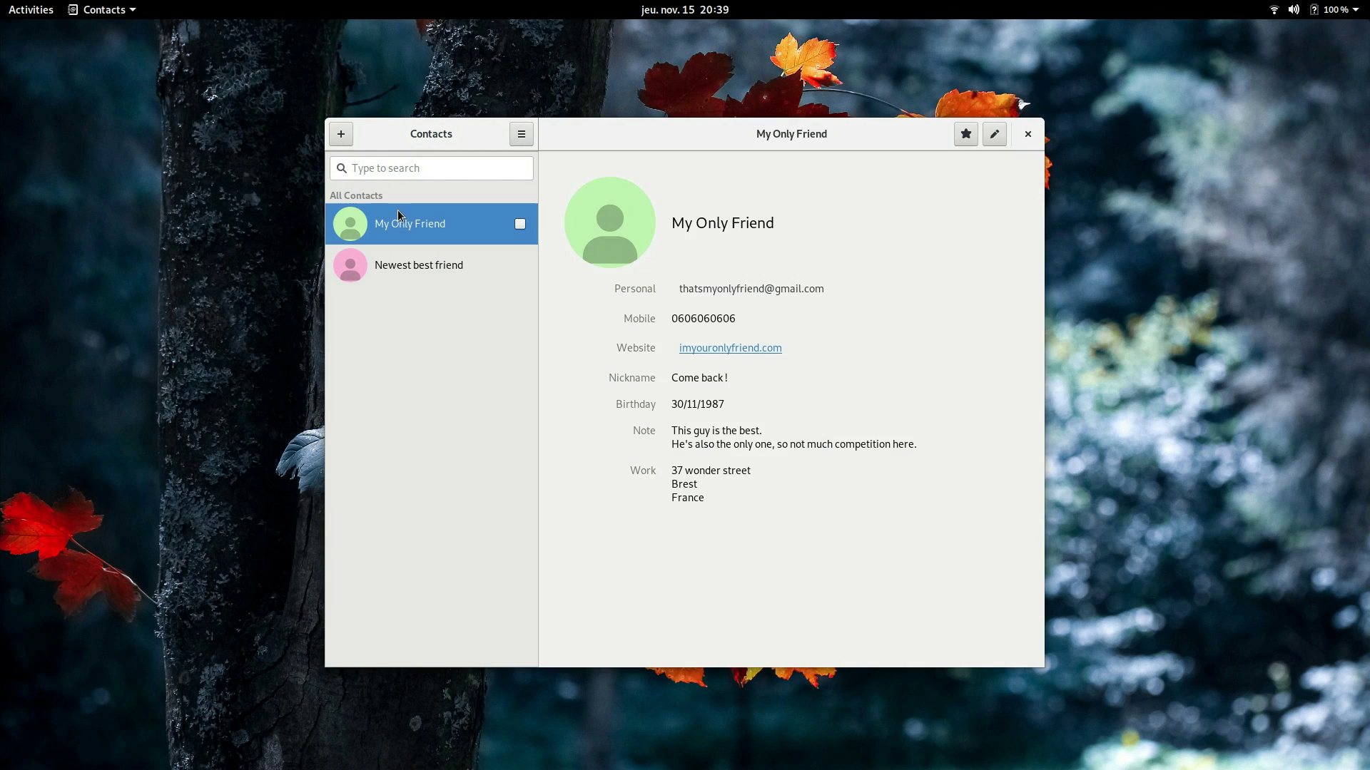
click(995, 133)
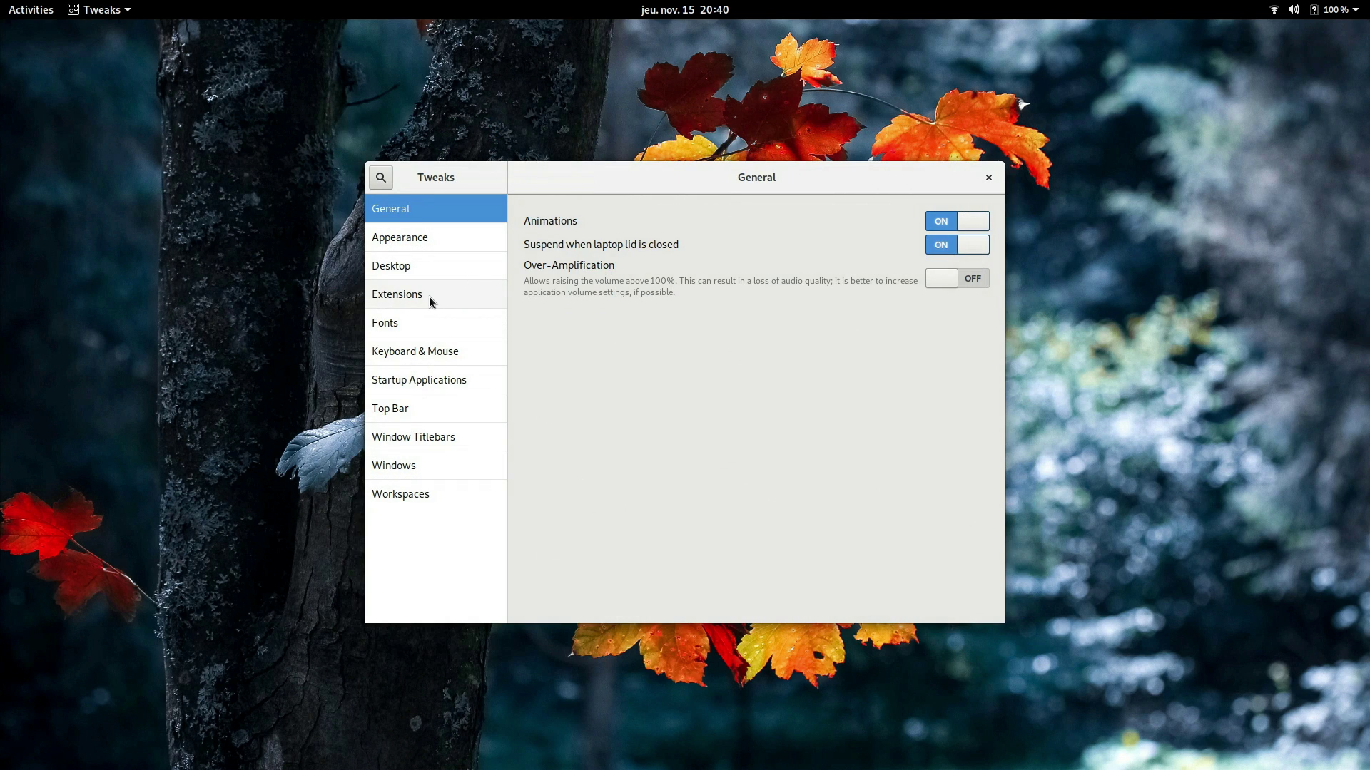
Turn on the Dash to dock and Places status indicator extensions in Tweaks
click(429, 297)
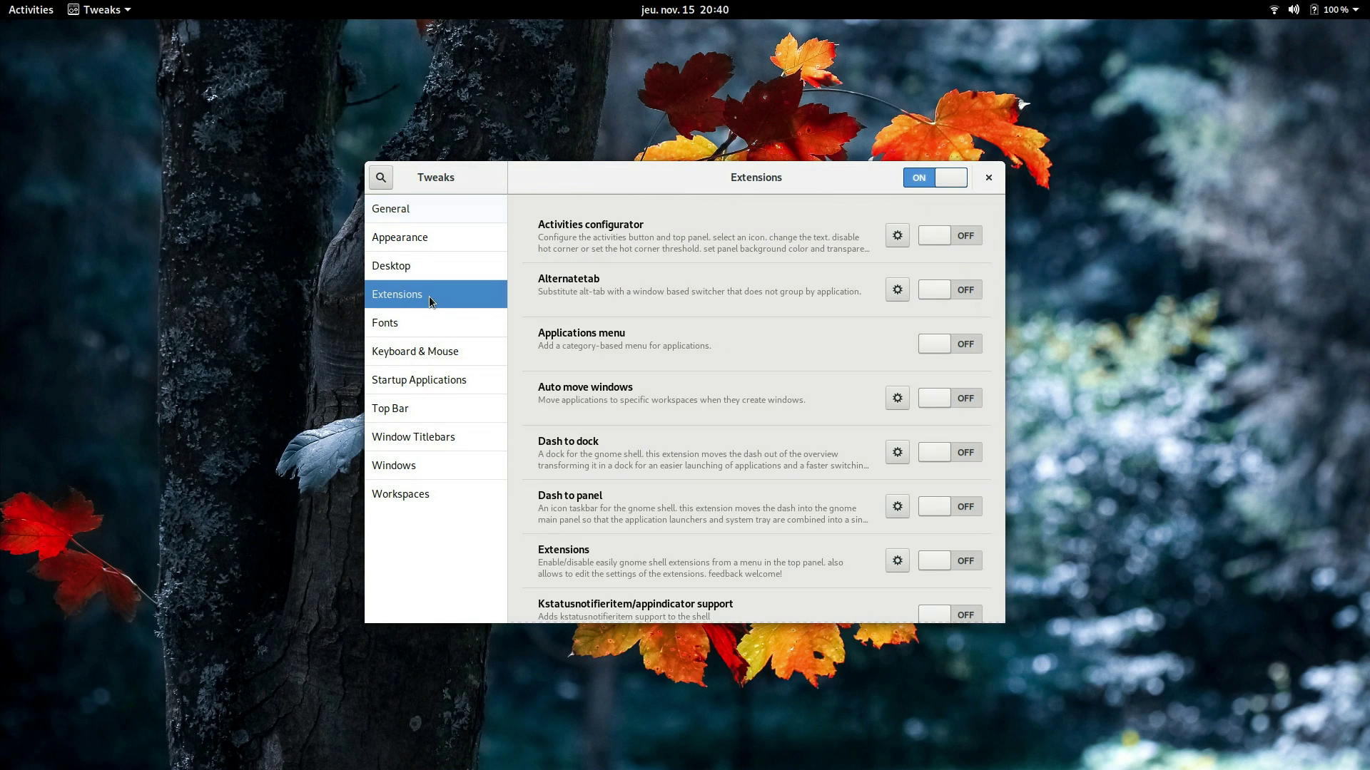
scroll(841, 417, down, 1)
scroll(835, 385, down, 1)
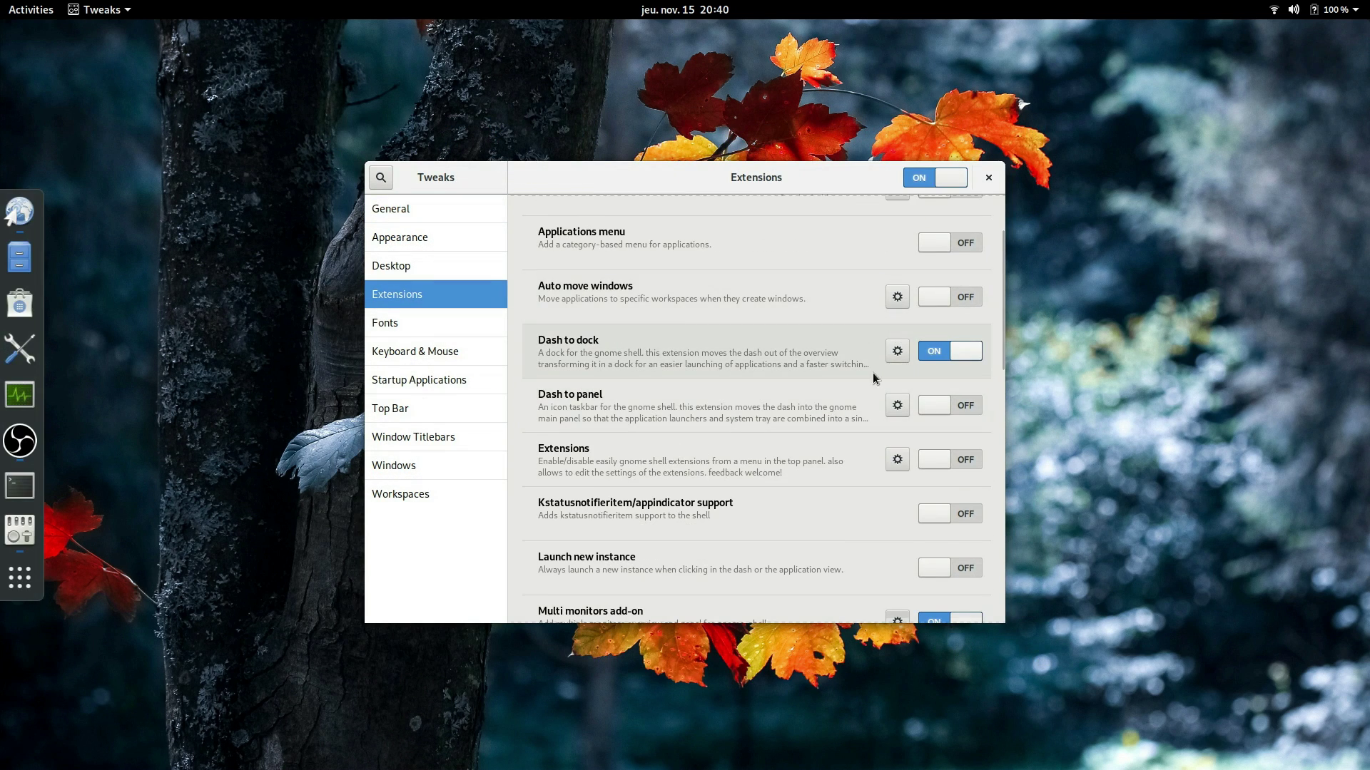
scroll(875, 378, down, 8)
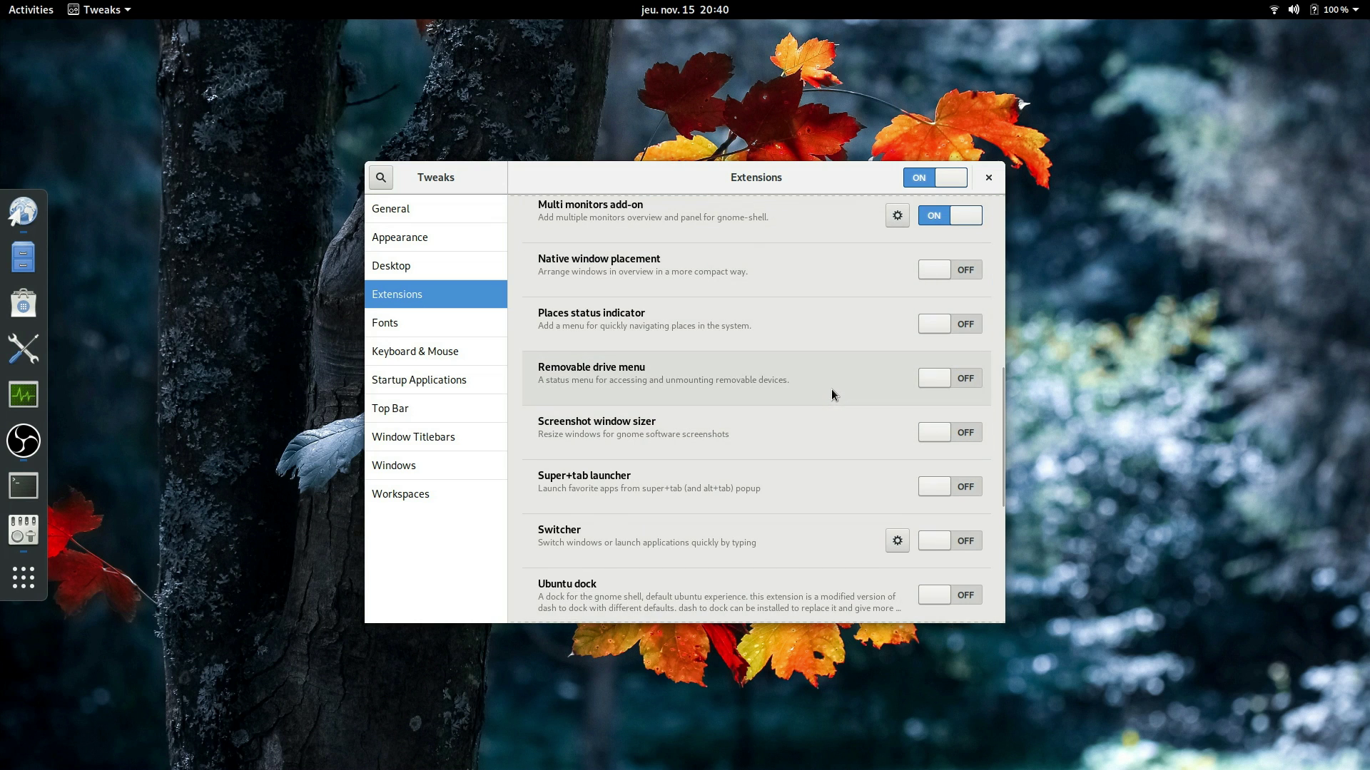
Open the Home folder from the Places menu and rearrange the Files and Tweaks windows
click(111, 10)
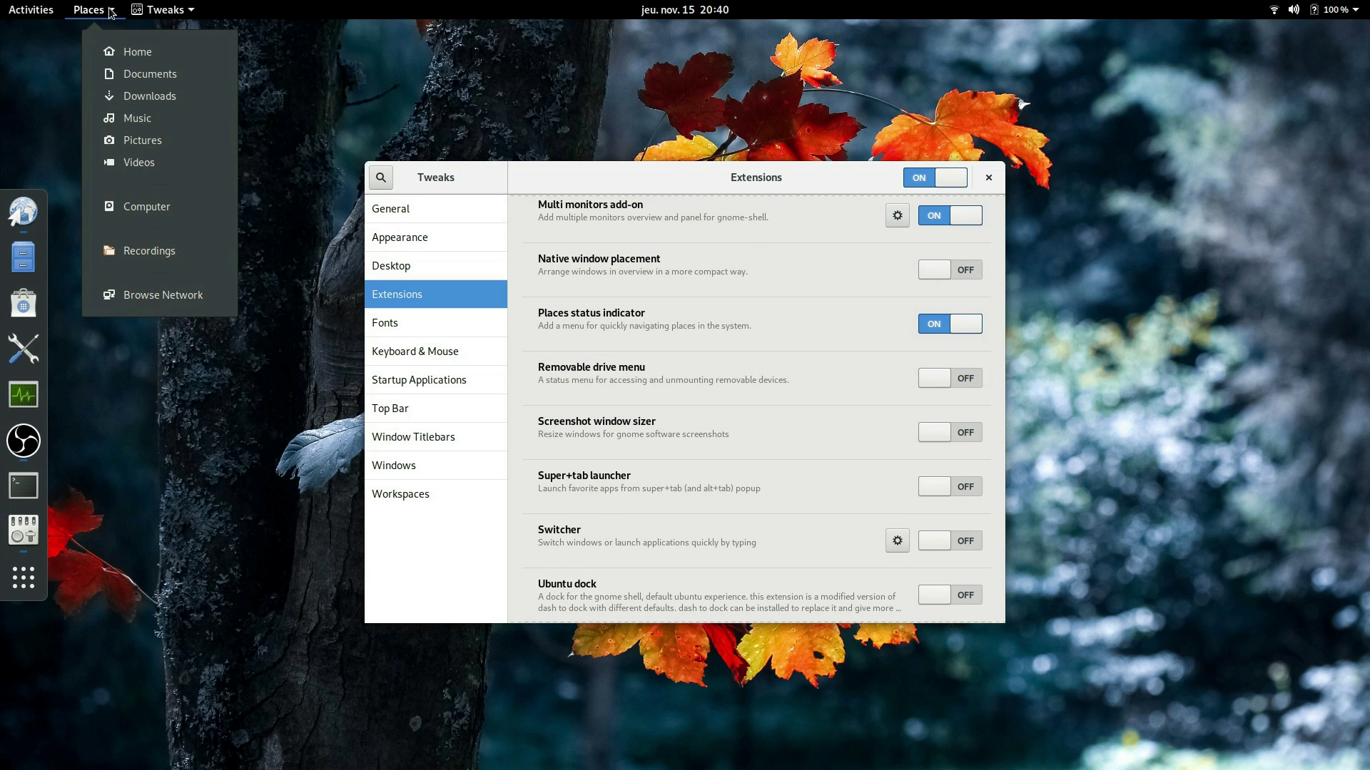
click(119, 53)
drag(862, 118, 1021, 88)
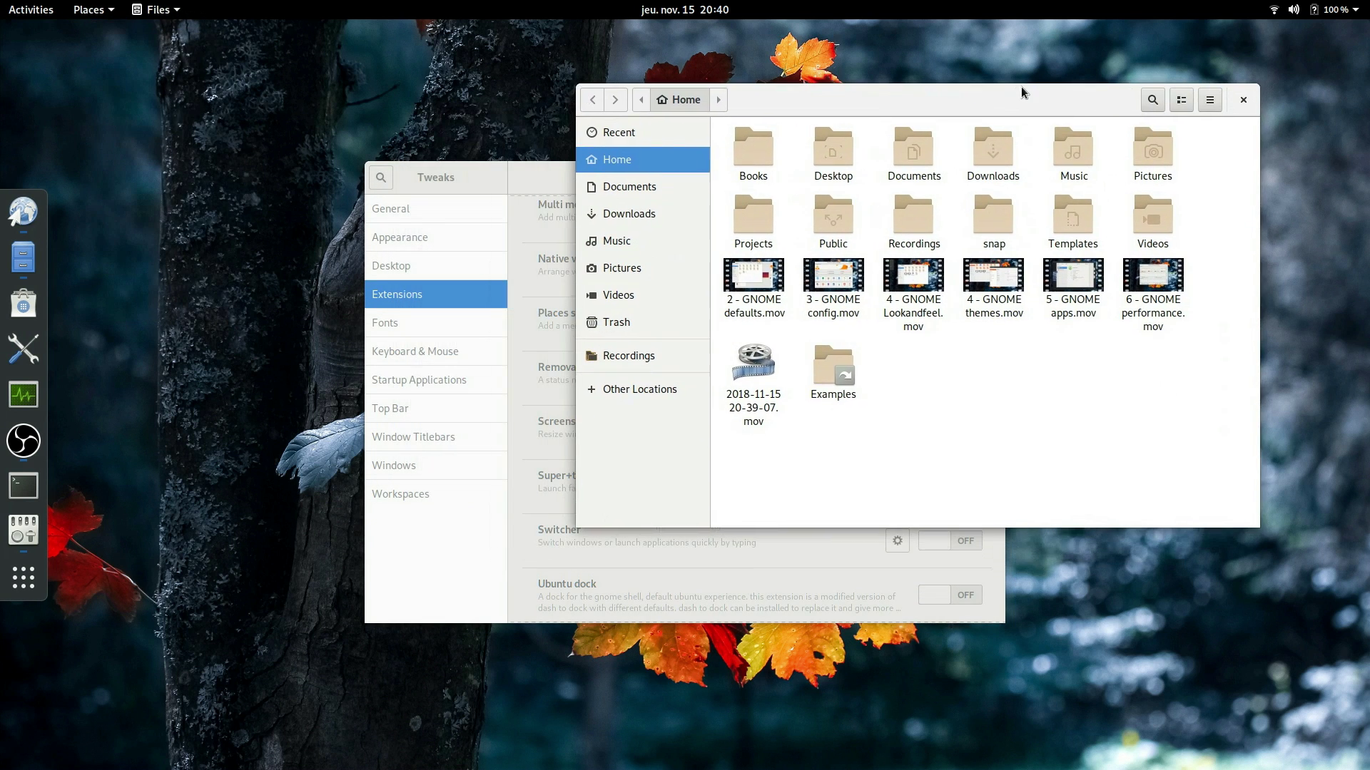
drag(532, 177, 328, 149)
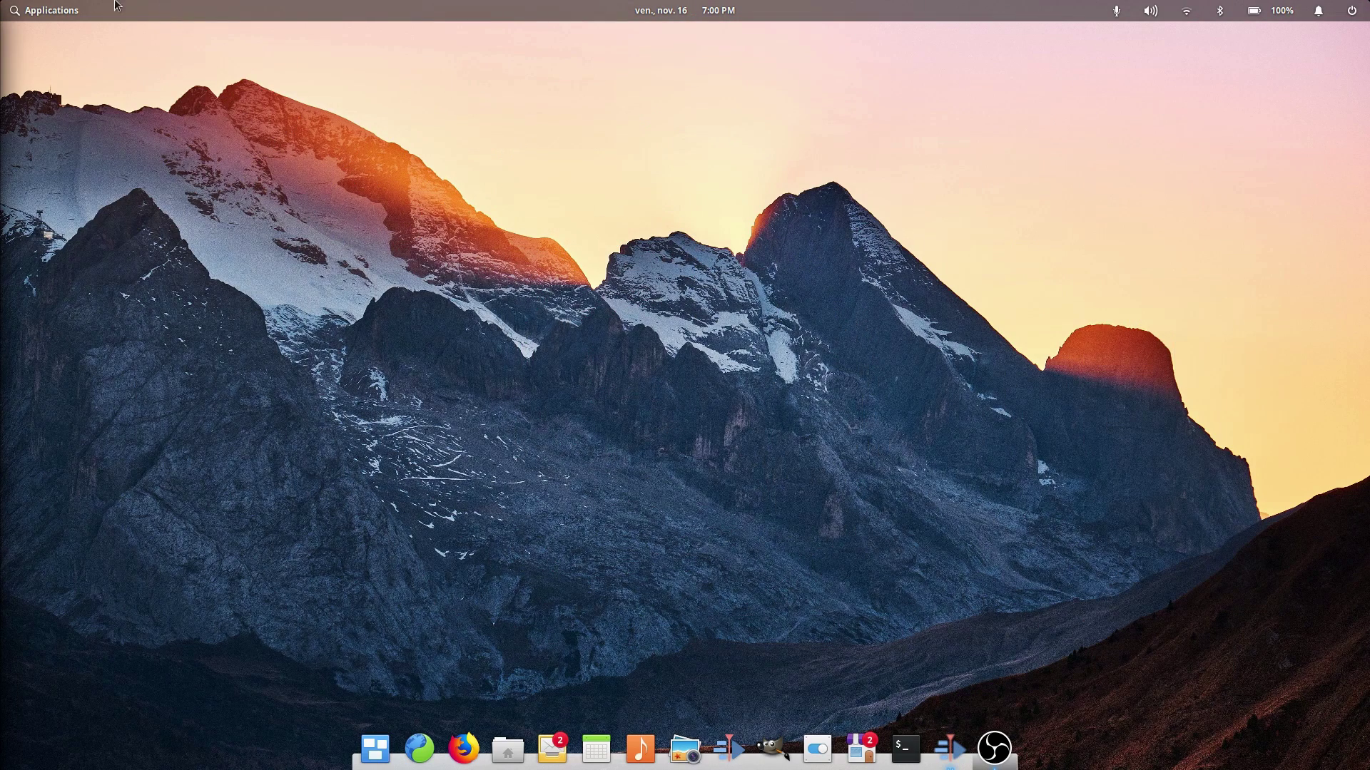
Page through the application launcher and open Dolphin's configuration settings
click(30, 5)
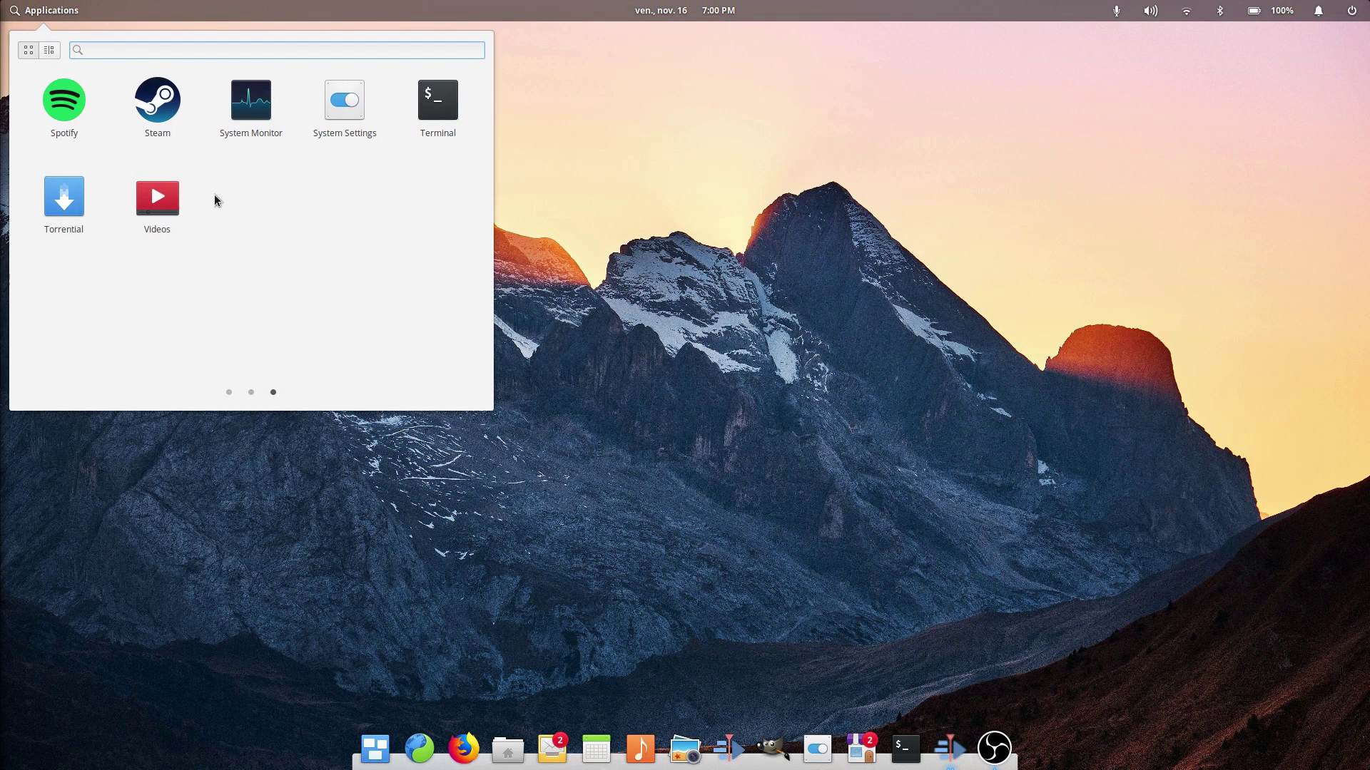
scroll(215, 189, up, 1)
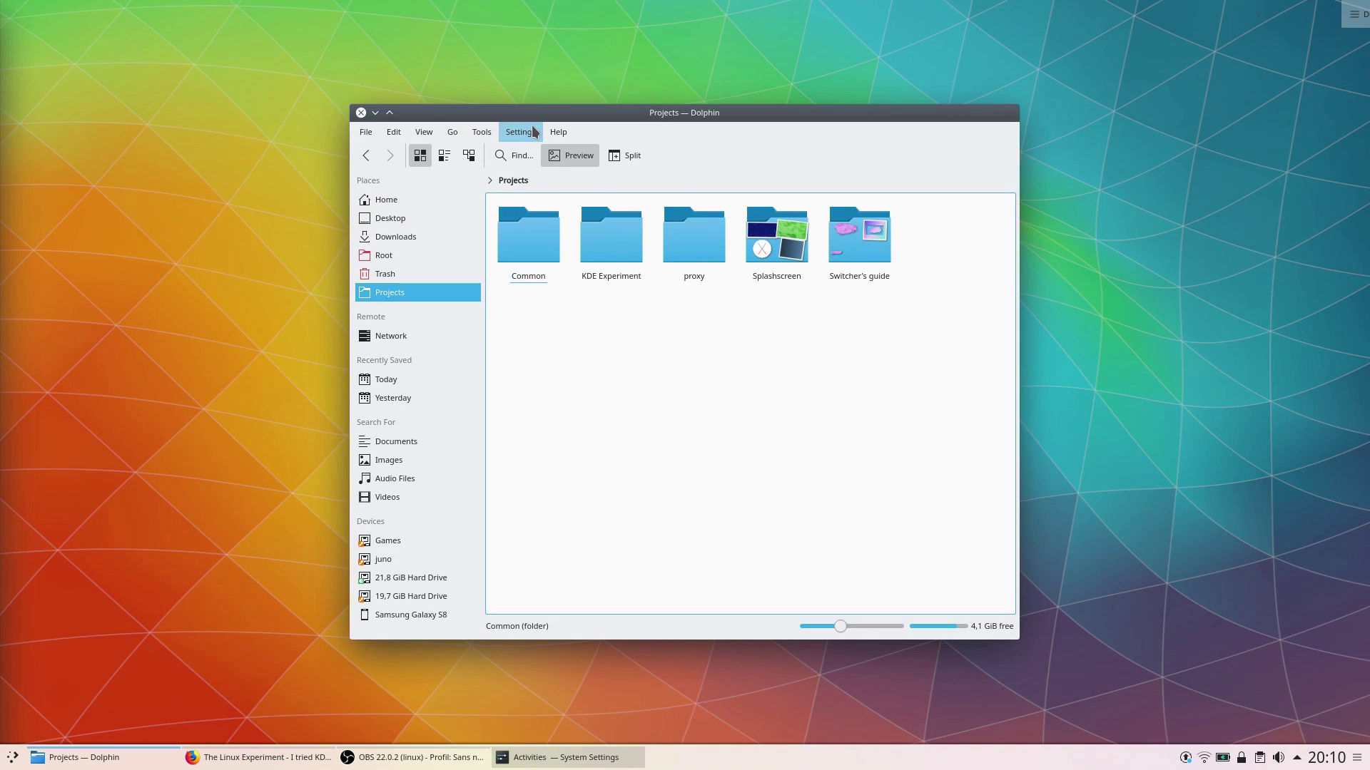
click(555, 231)
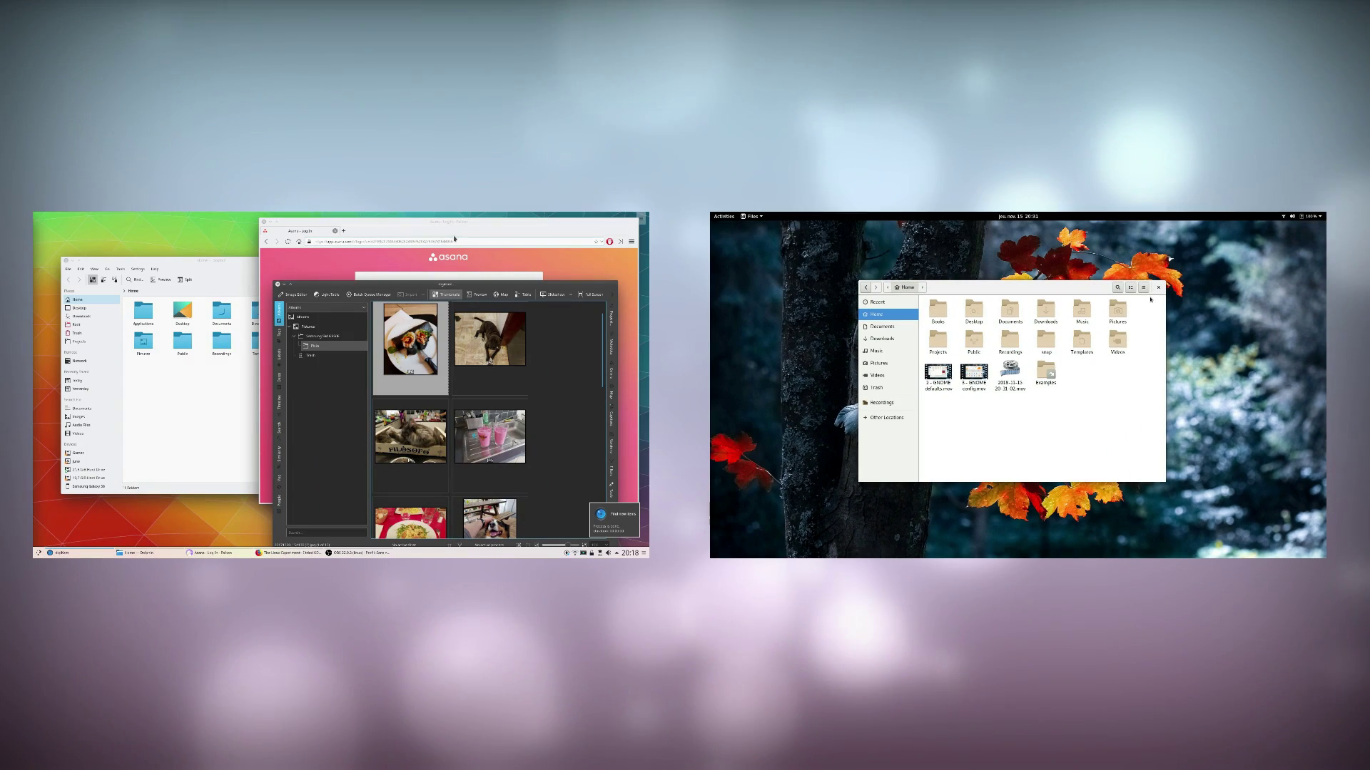
click(963, 167)
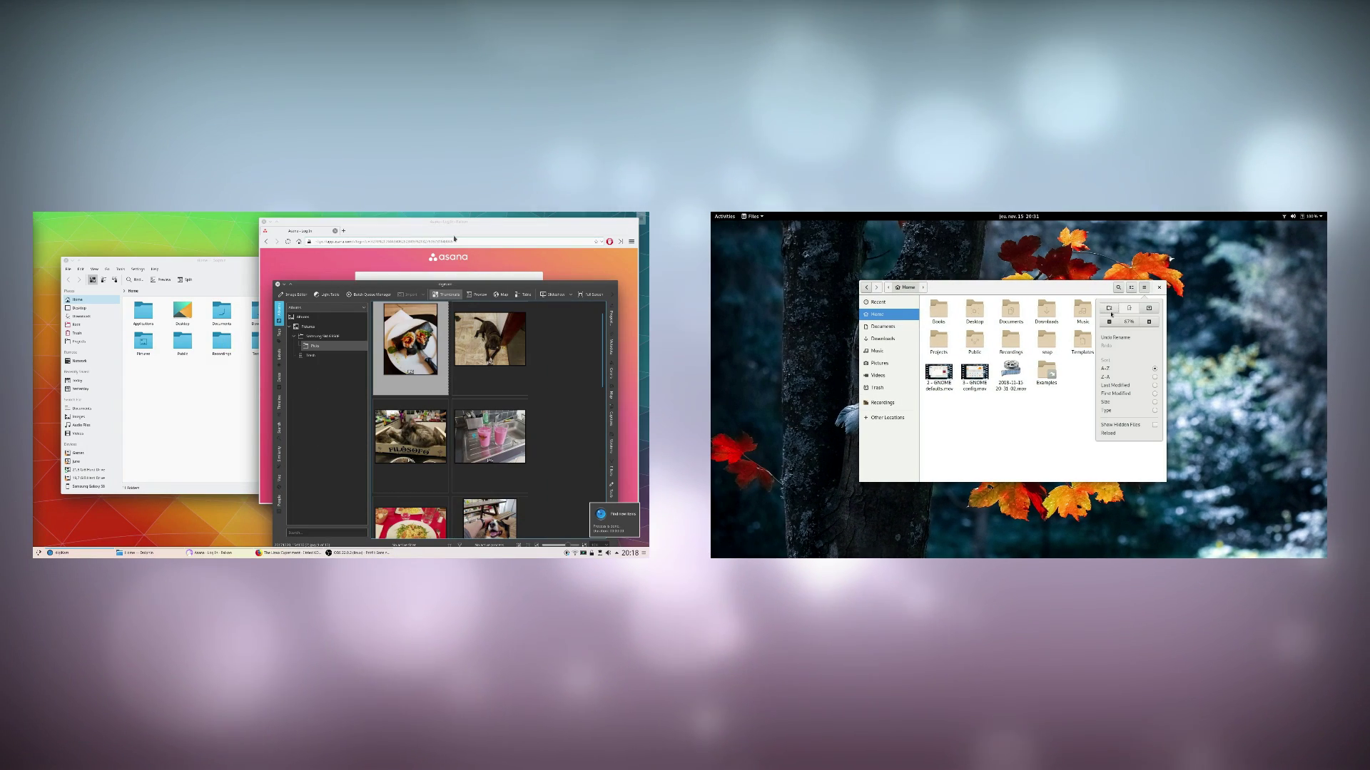